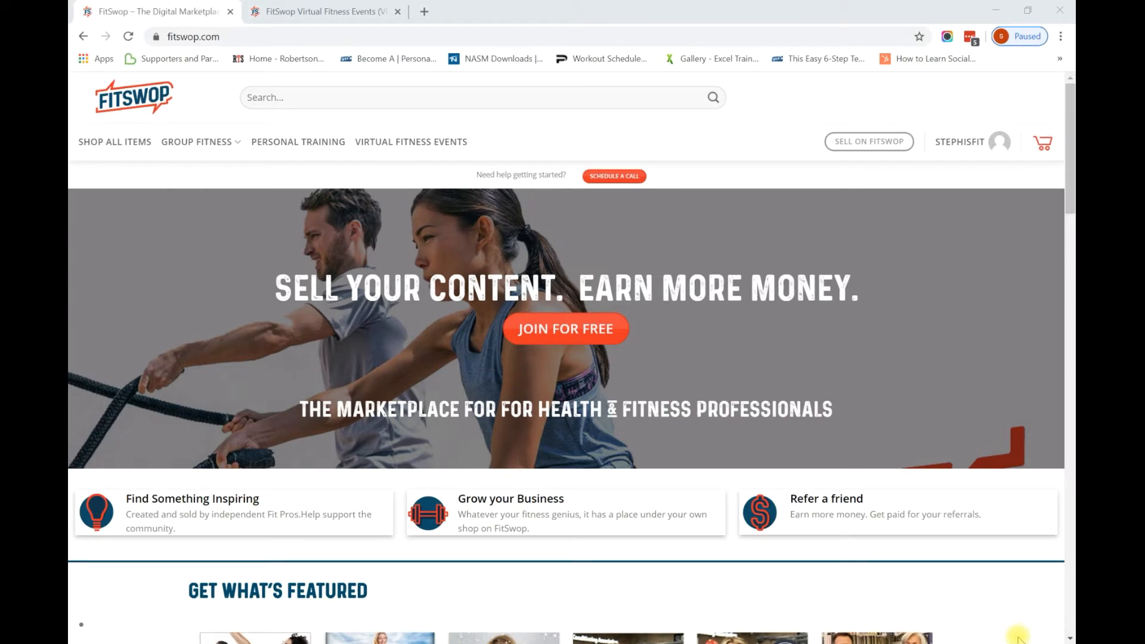
Bring up the seller account menu with Dashboard, Store Manager and Orders.
mouse_move(952, 146)
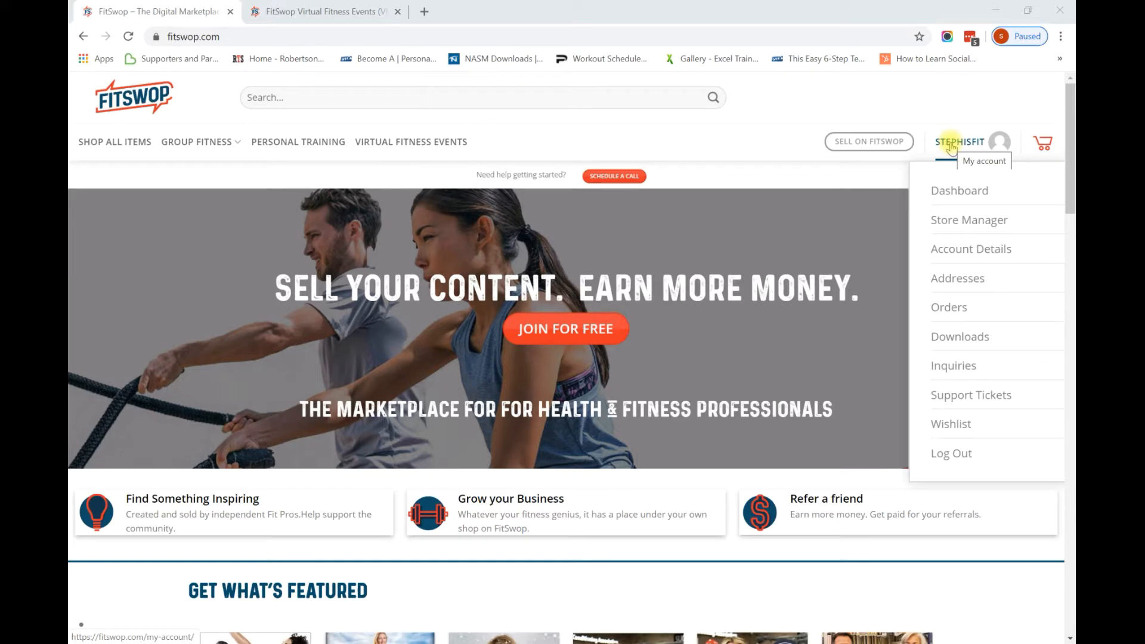
Go to Store Manager and fill the login form with the saved LastPass credentials.
left_click(950, 221)
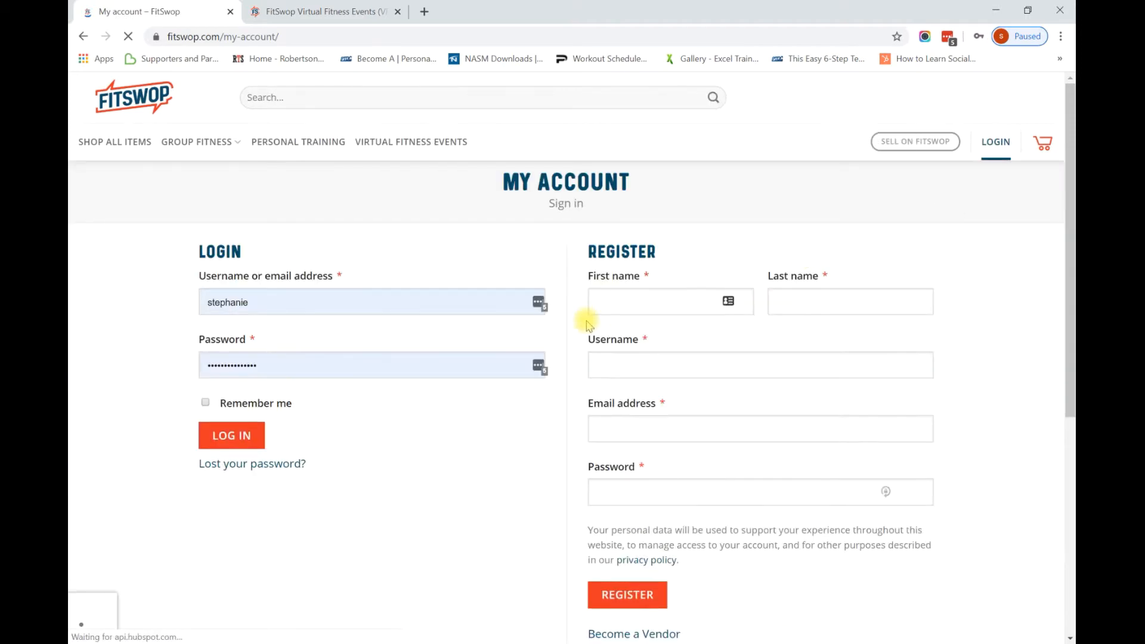
left_click(539, 302)
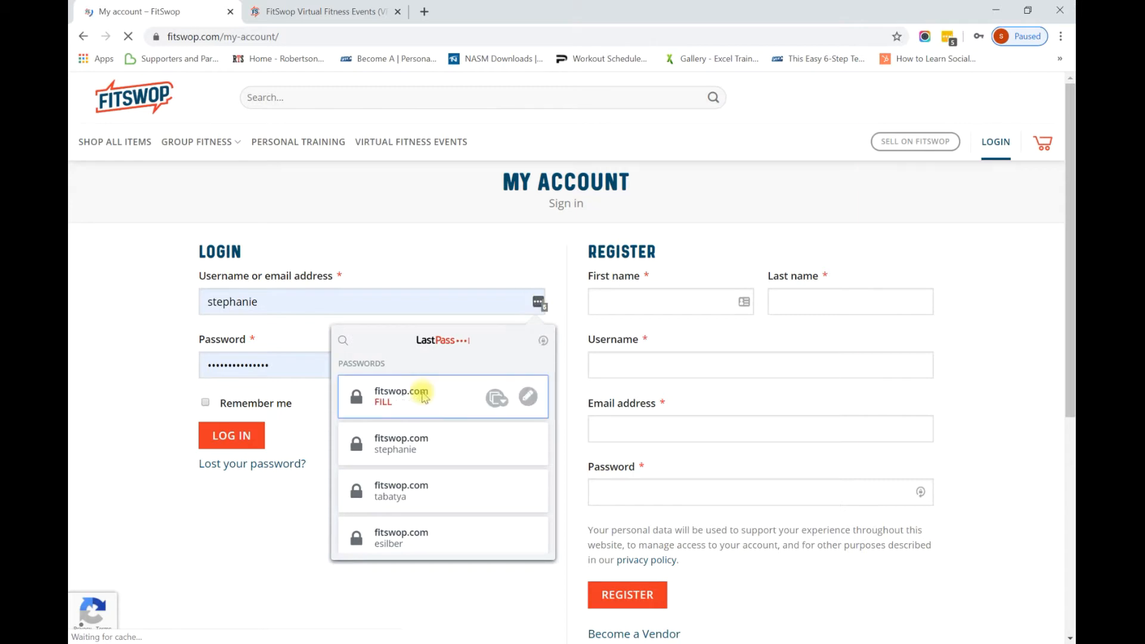
left_click(422, 396)
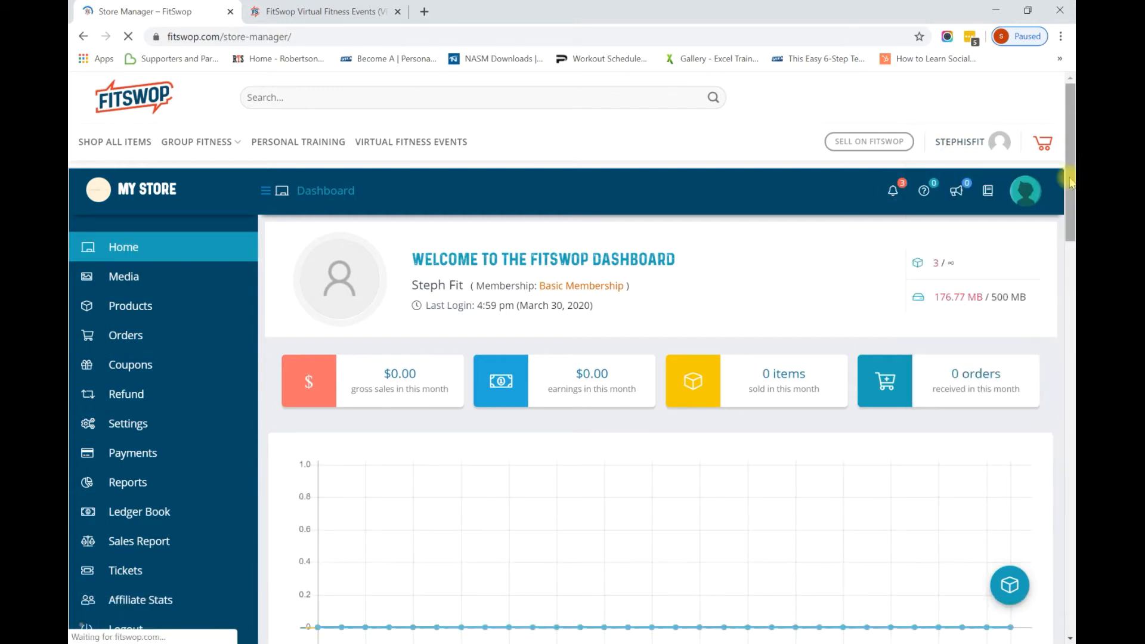
Open the Add New product form from Products in the My Store sidebar.
left_click_drag(1070, 178, 1070, 188)
mouse_move(214, 283)
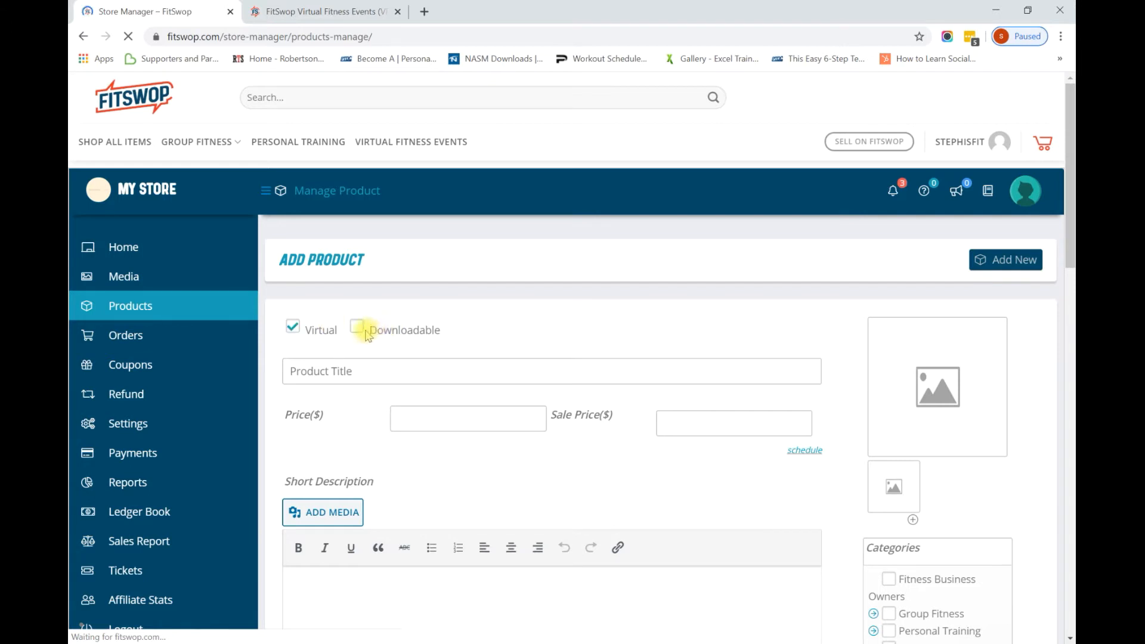
Title the product Restorative Yoga Class with price 10.00 and sale price 5.00.
left_click(337, 371)
type("Steph's Restorative Yoga Class")
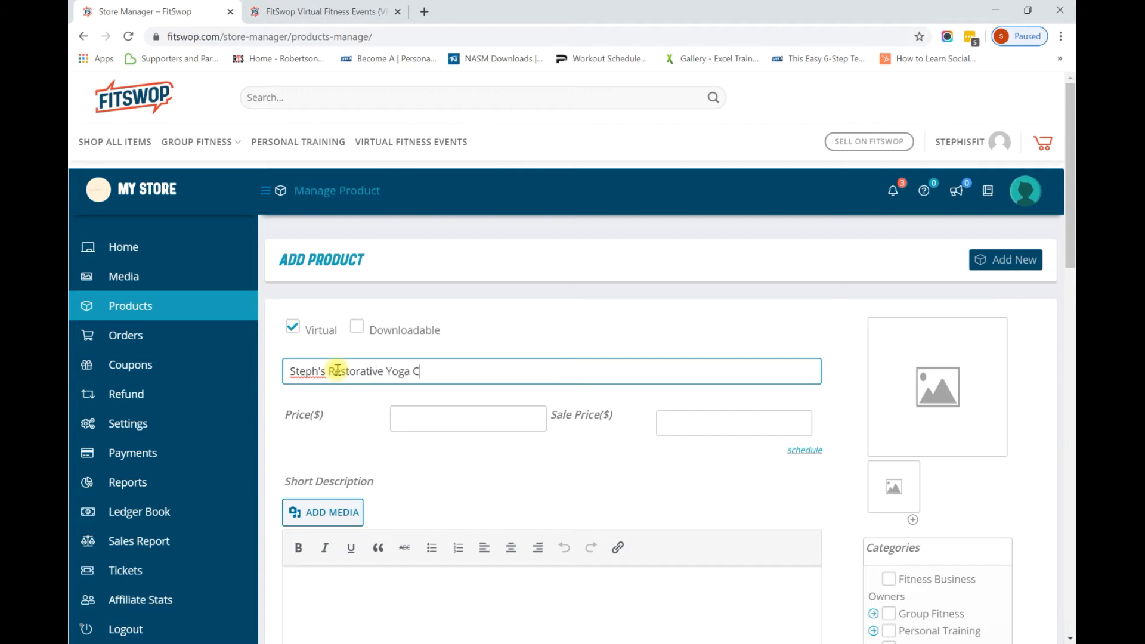
left_click(439, 417)
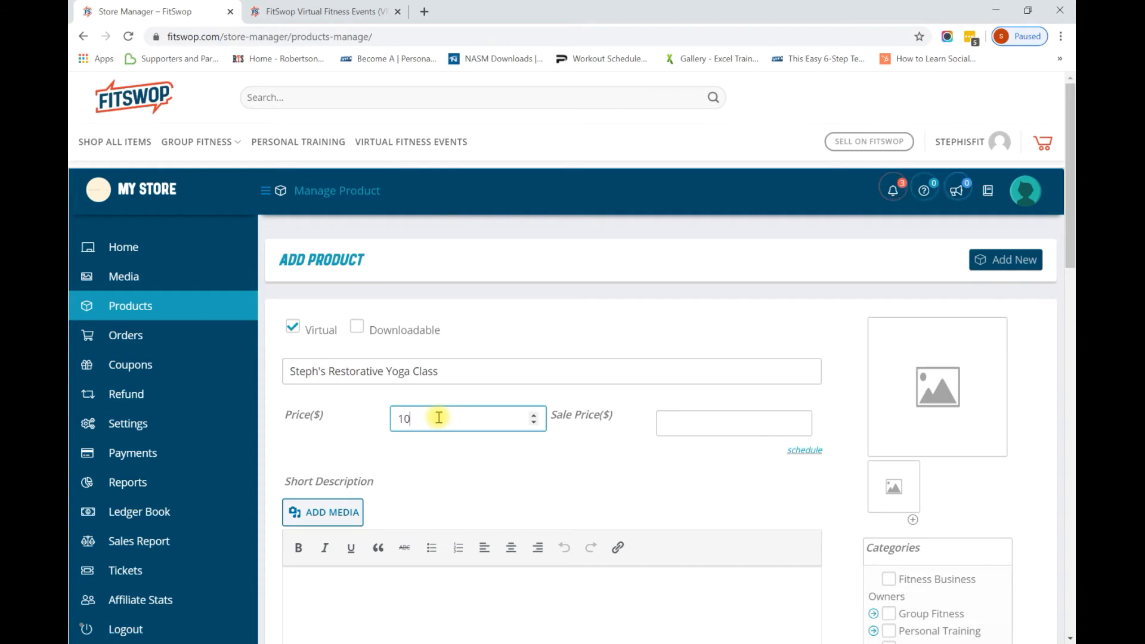
key("Tab")
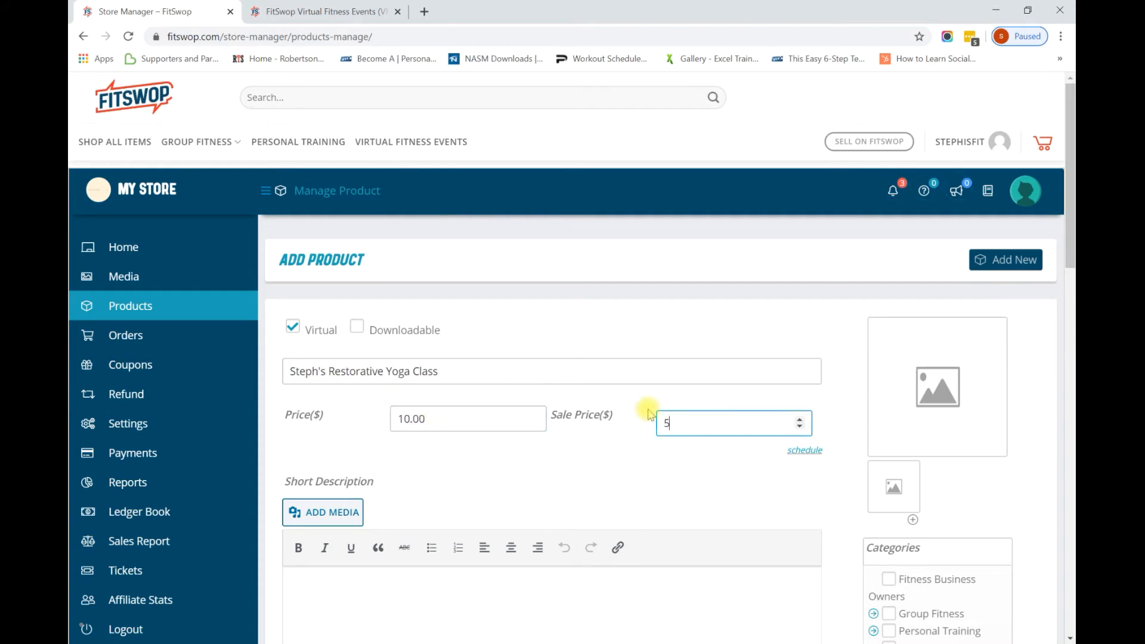
Schedule the sale from 2020-03-30 to 2020-03-31 and bring up the image chooser.
left_click(815, 450)
left_click(496, 472)
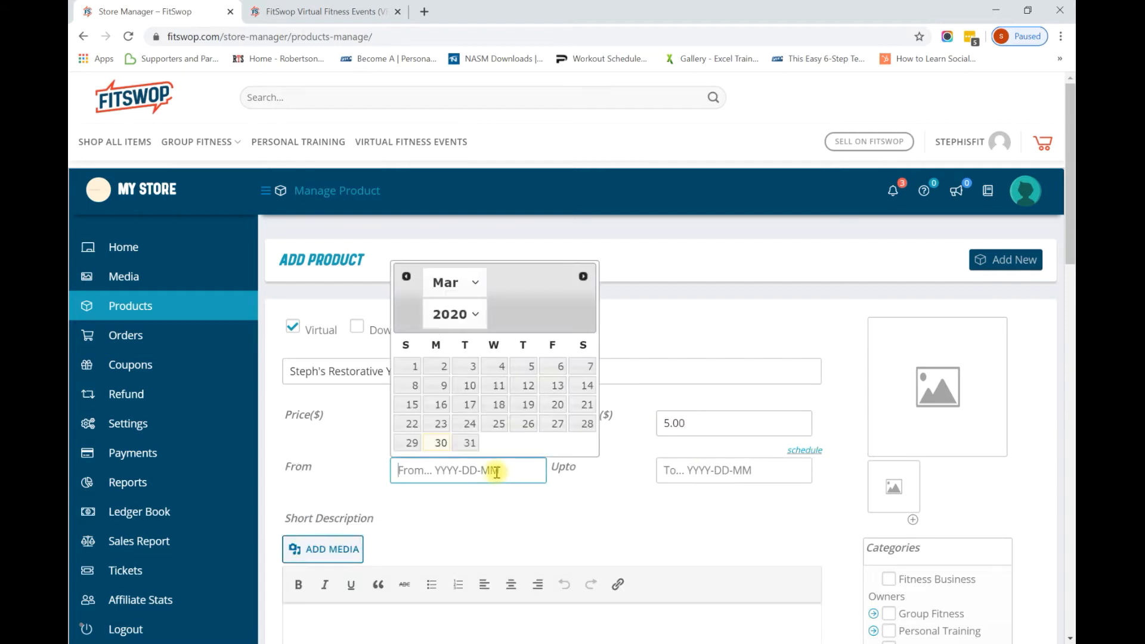
left_click(435, 441)
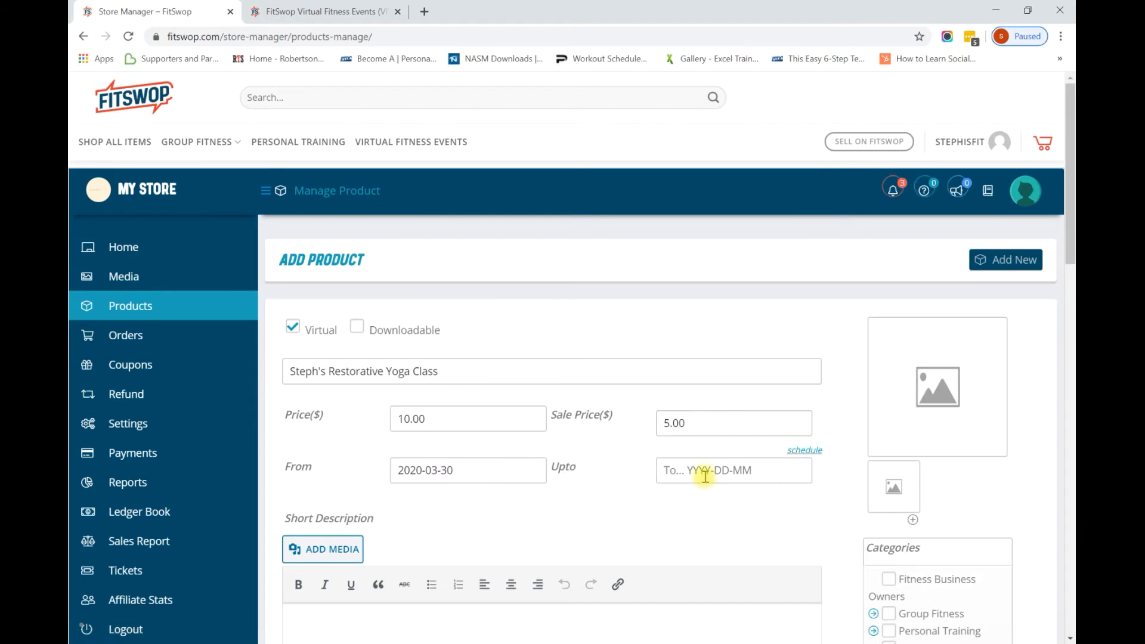
left_click(669, 476)
left_click(732, 442)
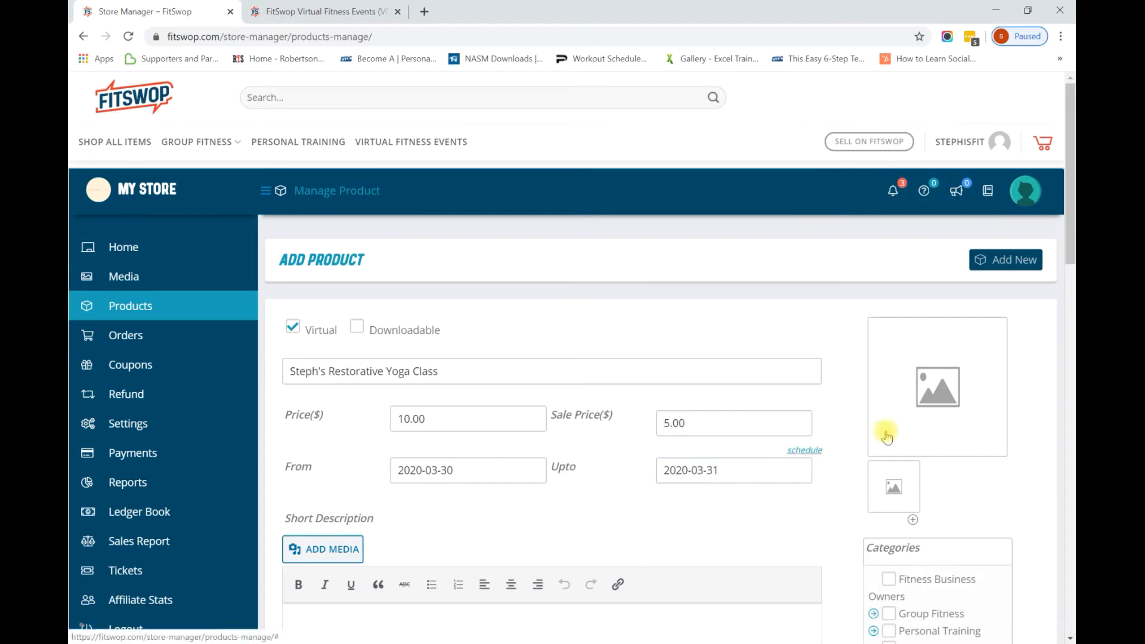
left_click(909, 432)
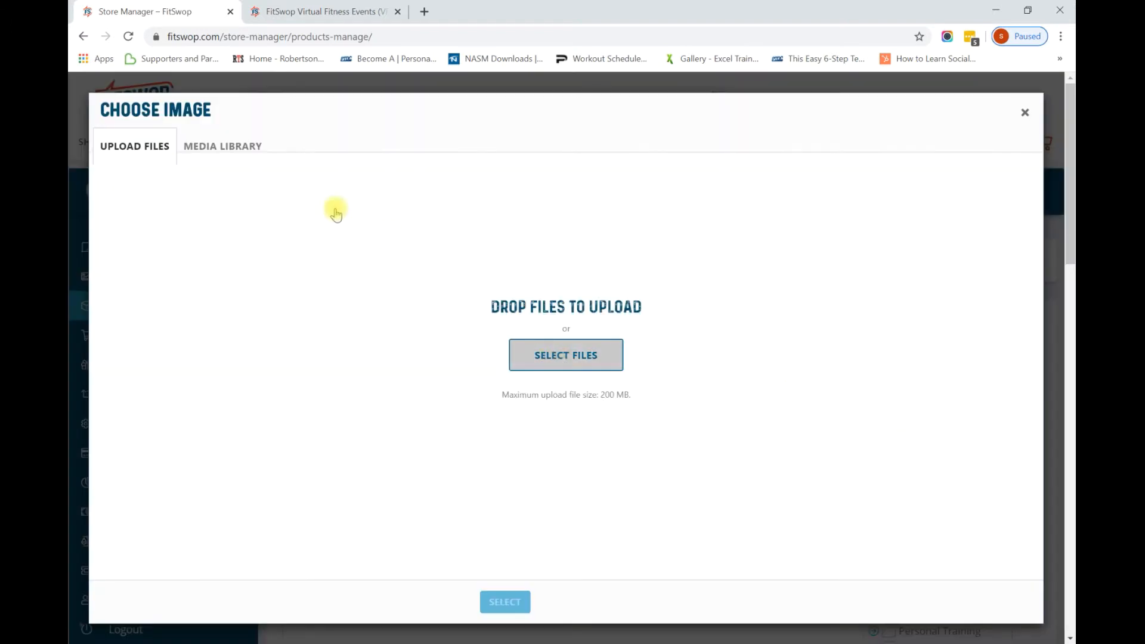
Set the Media Library's standing yoga pose photo as product image, then switch to Word.
left_click(574, 354)
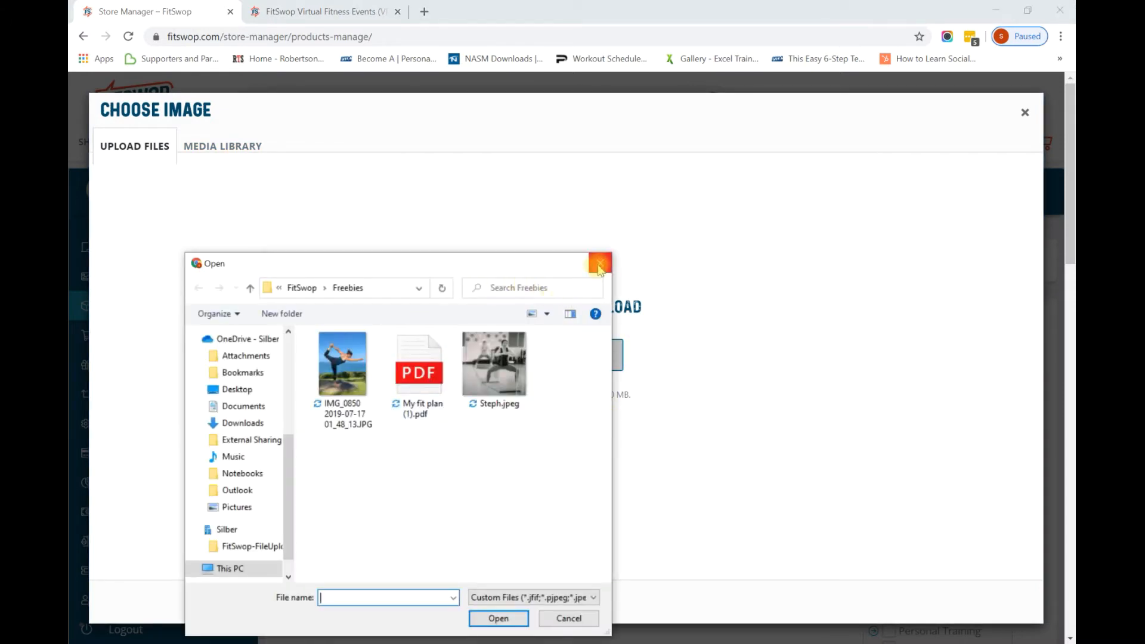
left_click(338, 366)
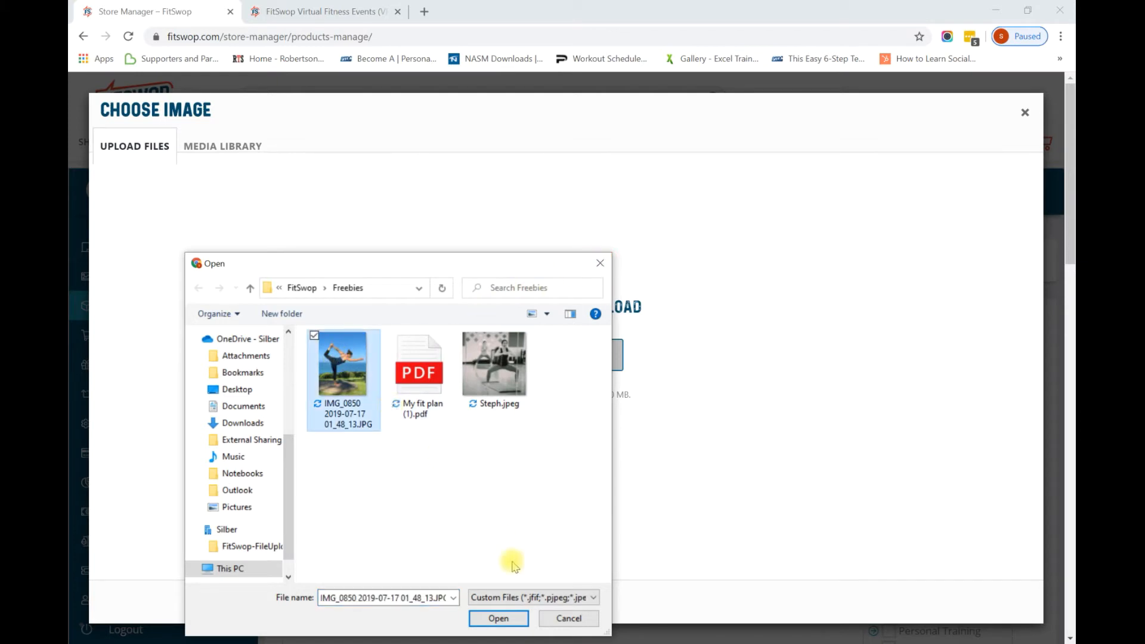
left_click(552, 620)
left_click(188, 147)
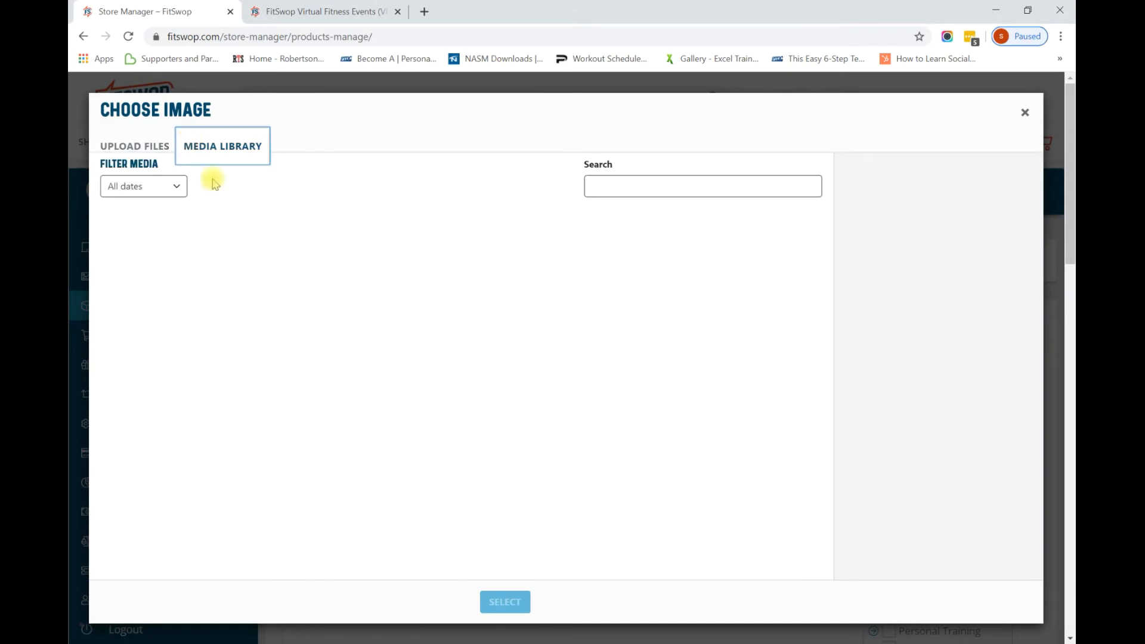
left_click(141, 248)
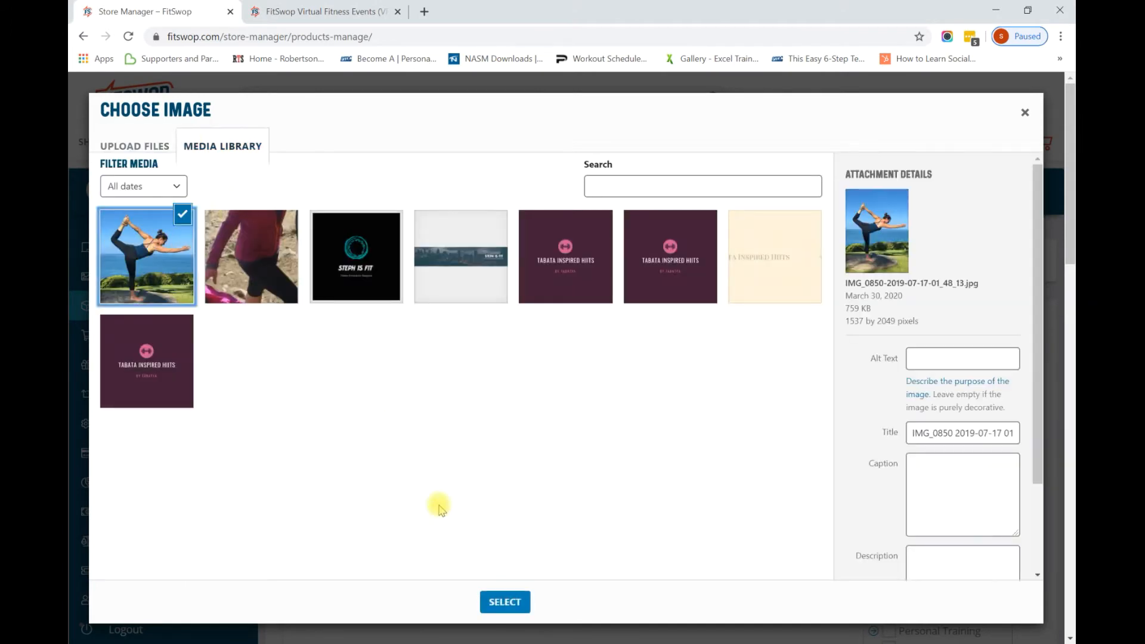
left_click(505, 599)
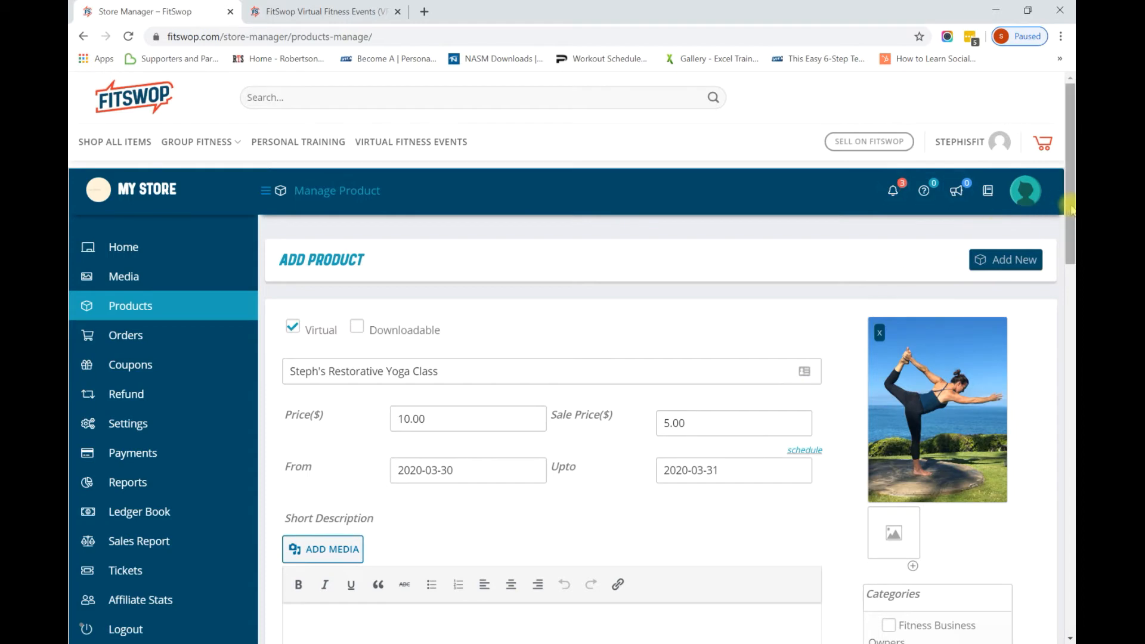
left_click_drag(1071, 210, 1071, 279)
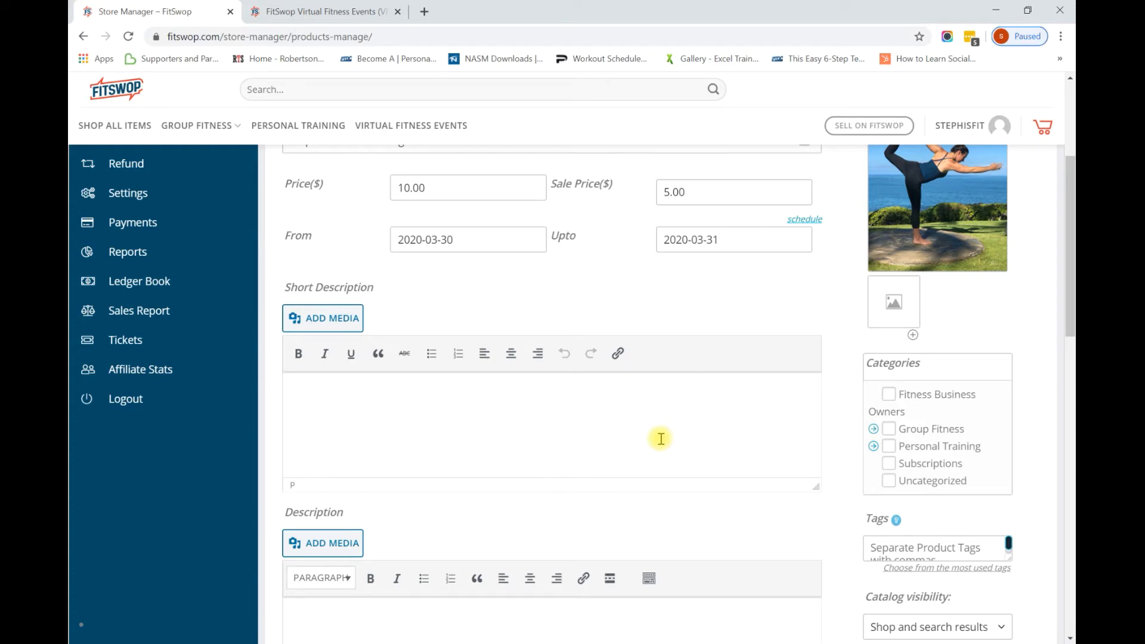
key("alt+Tab")
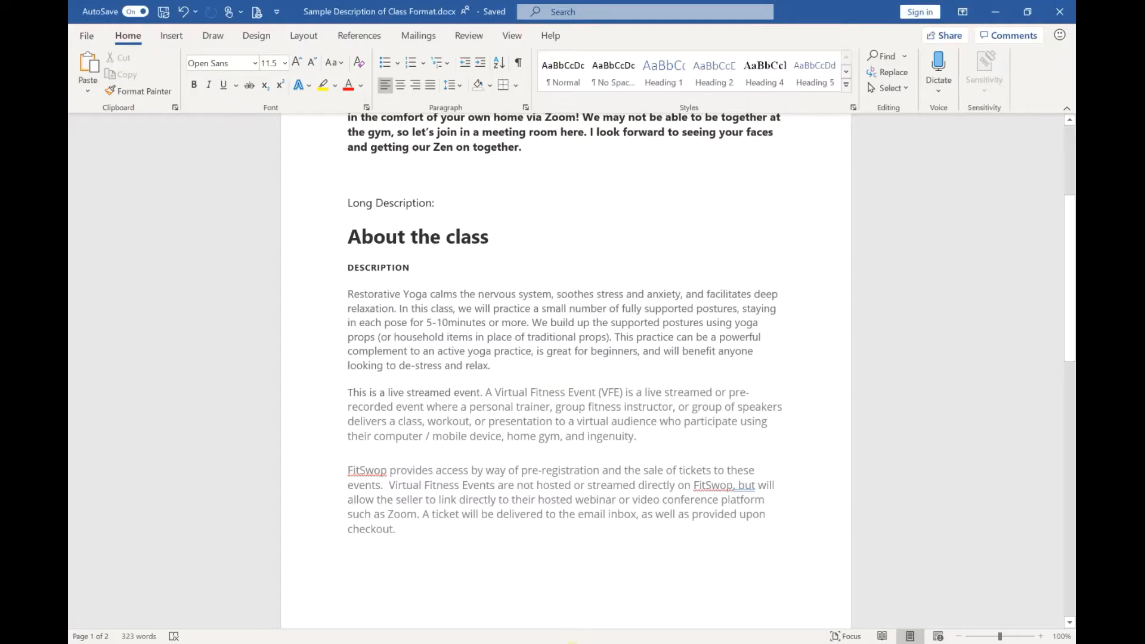
Copy the short description heading and paragraph from Word and return to Chrome.
left_click_drag(1070, 352, 1069, 283)
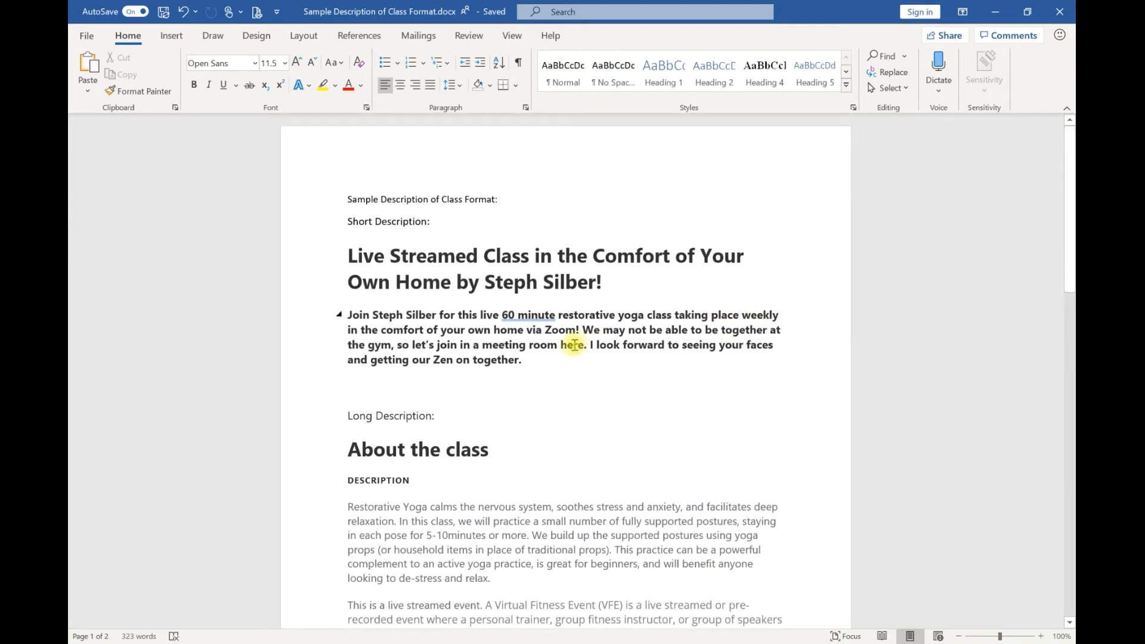
left_click_drag(530, 359, 351, 267)
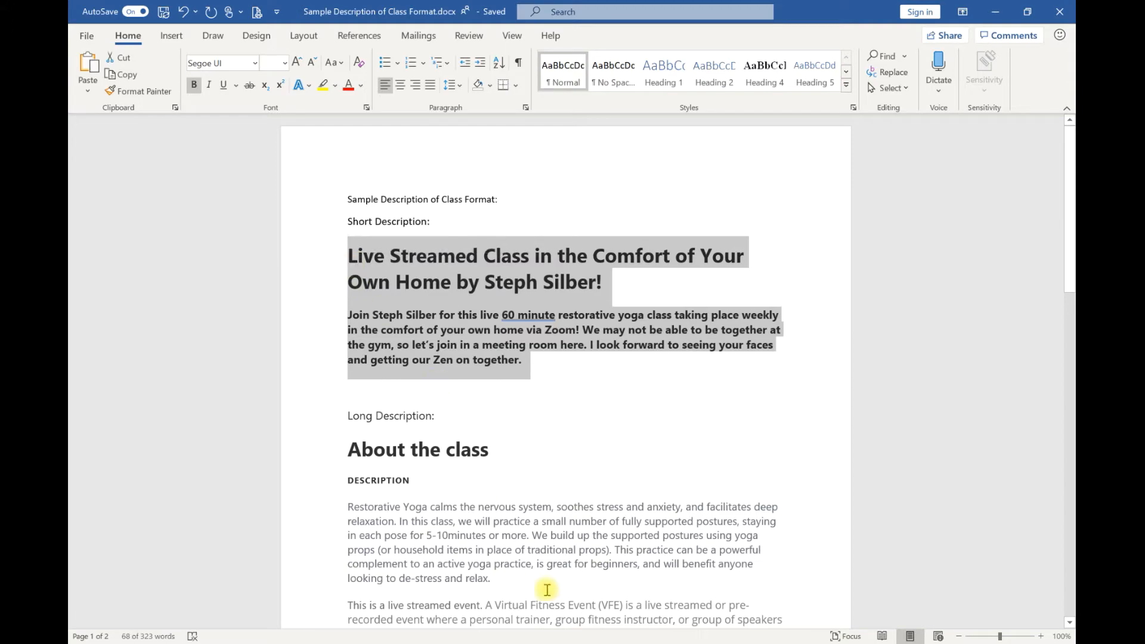
left_click(559, 643)
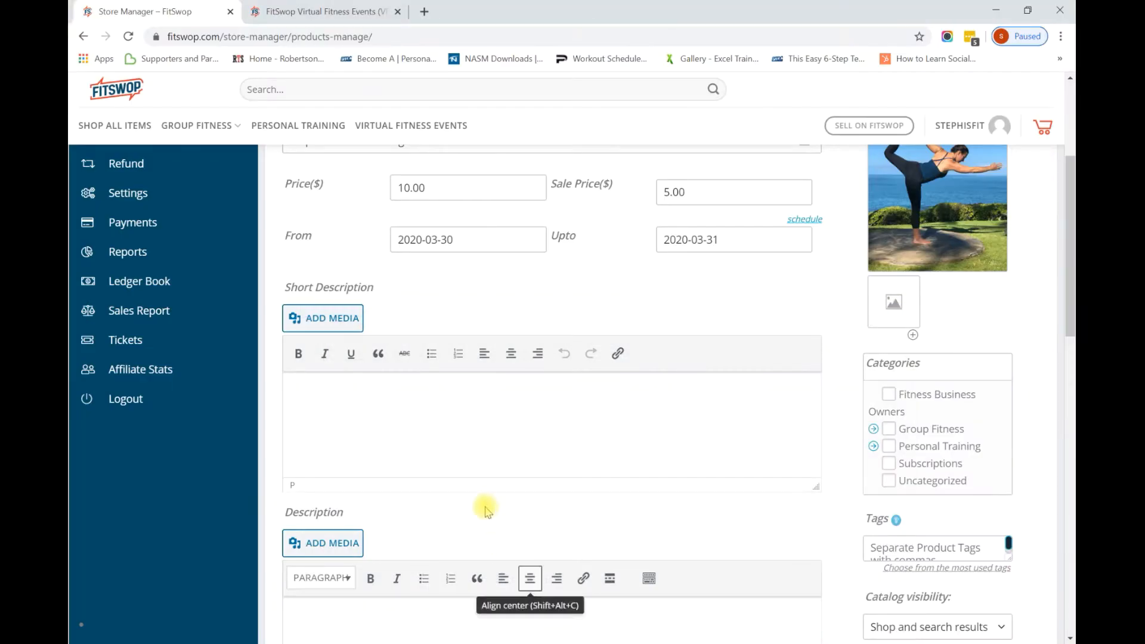
Paste the copied text as the Short Description and tick the Group Fitness category.
key("ctrl+v")
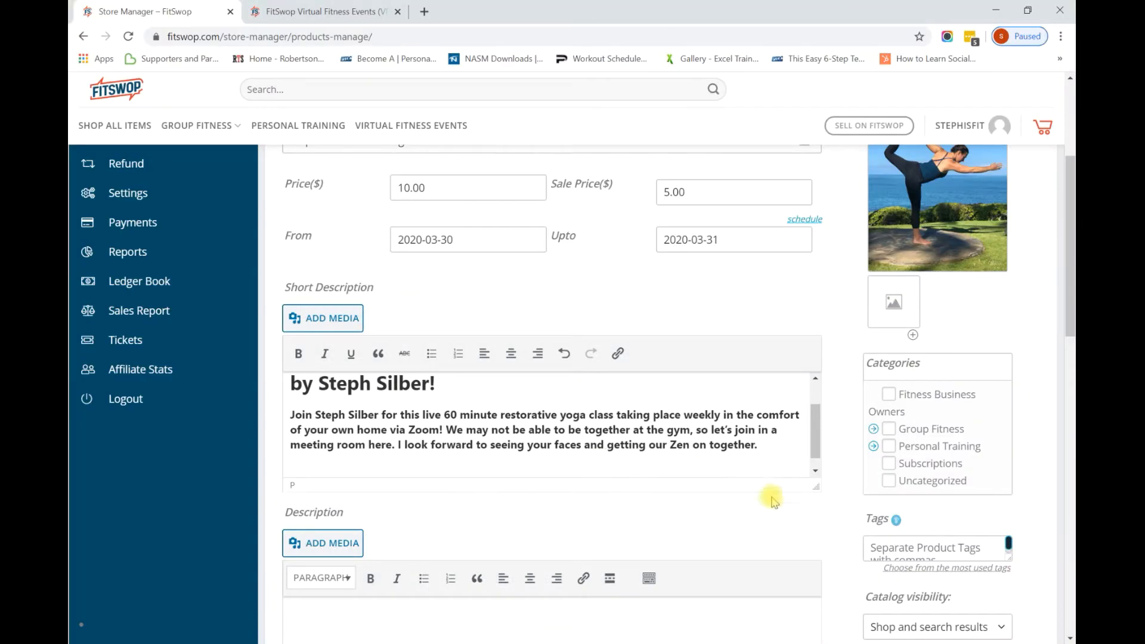
left_click(889, 429)
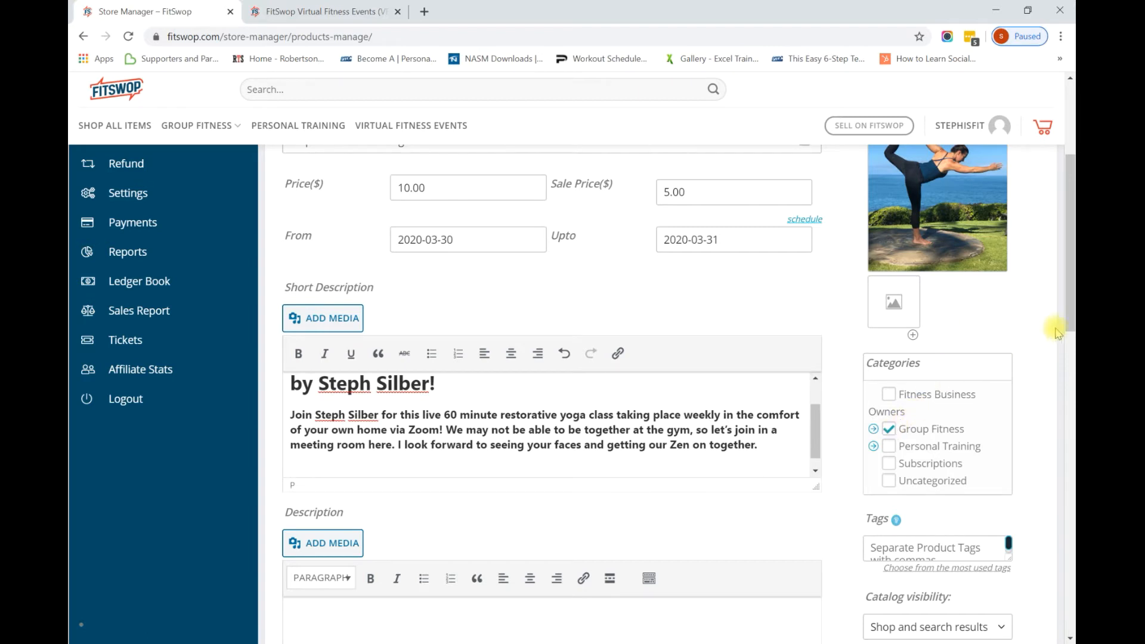
left_click_drag(1070, 321, 1071, 367)
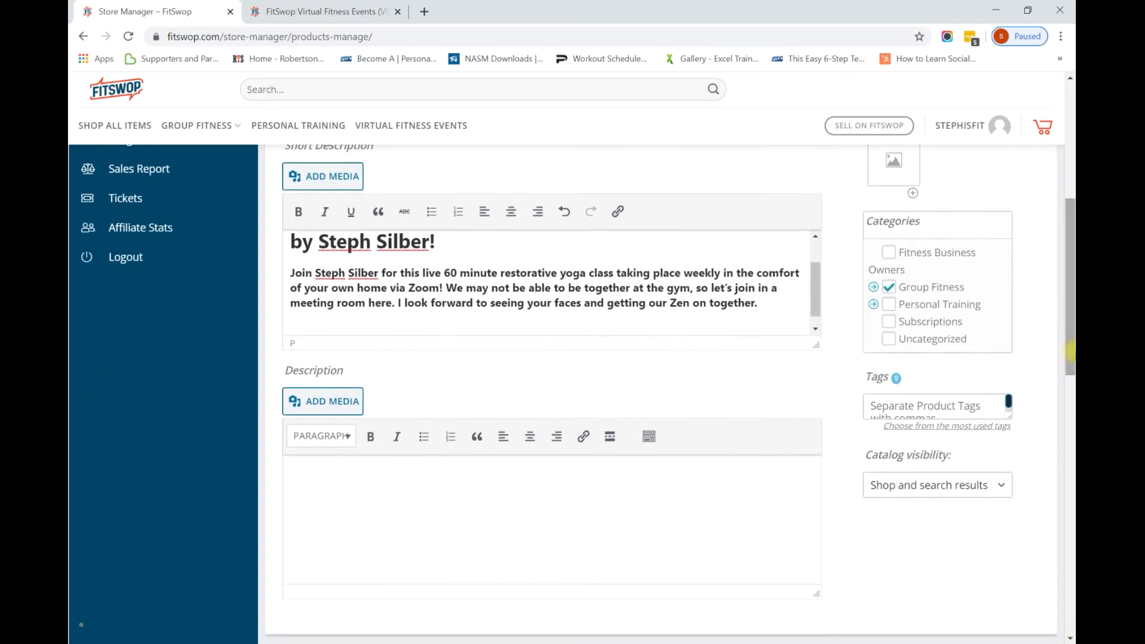
Back in Word, select the About the class and live-stream paragraphs for copying.
left_click(620, 499)
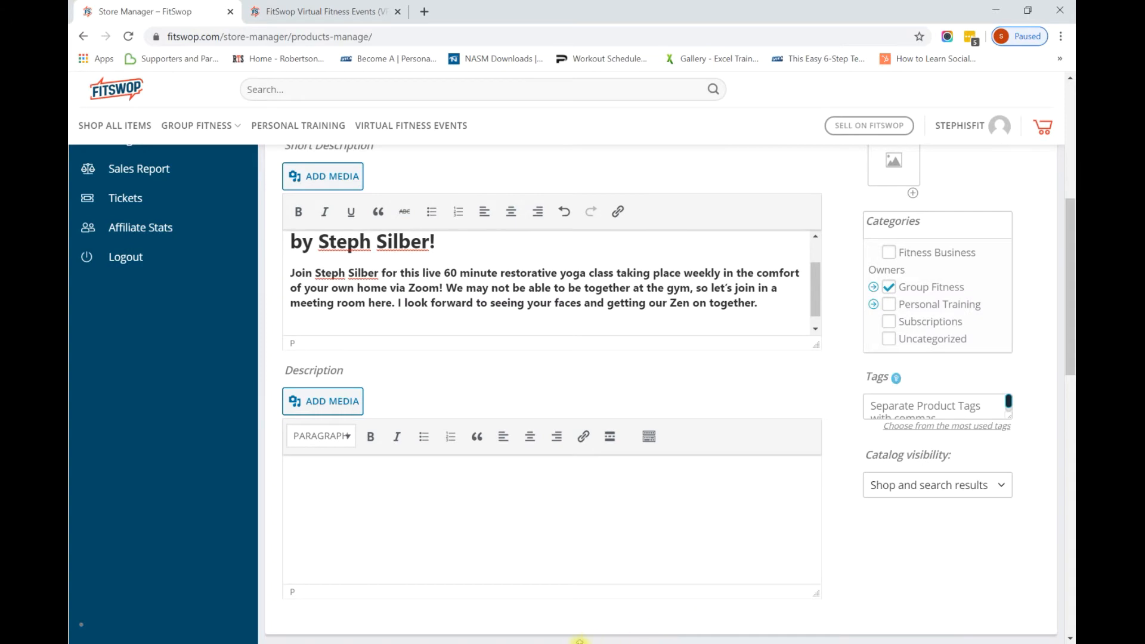
left_click(560, 643)
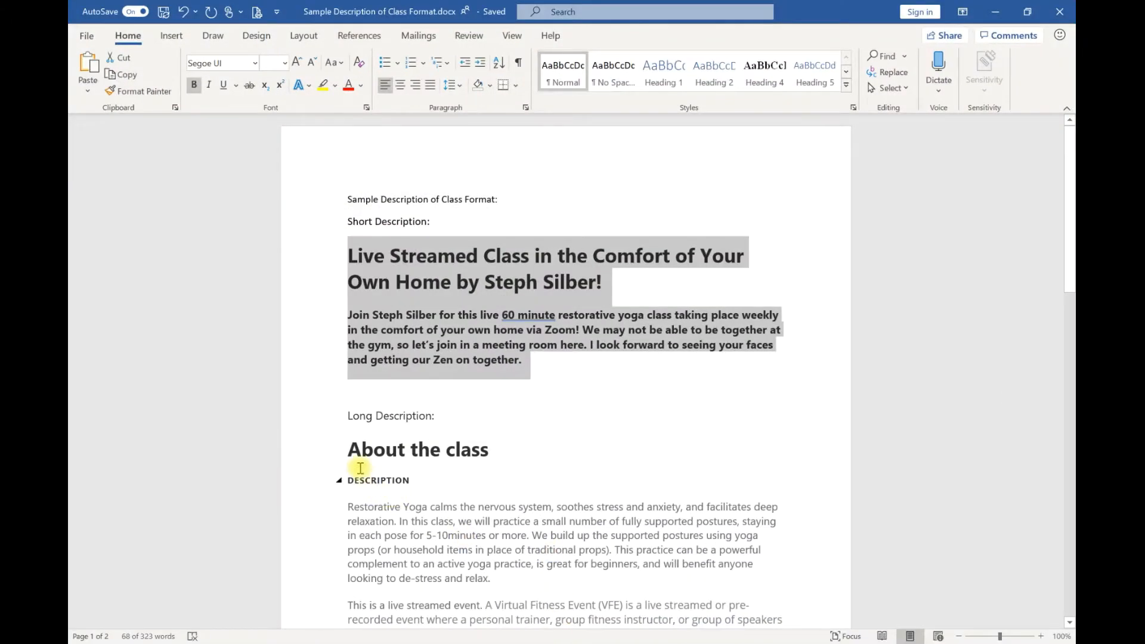
left_click_drag(354, 456, 487, 425)
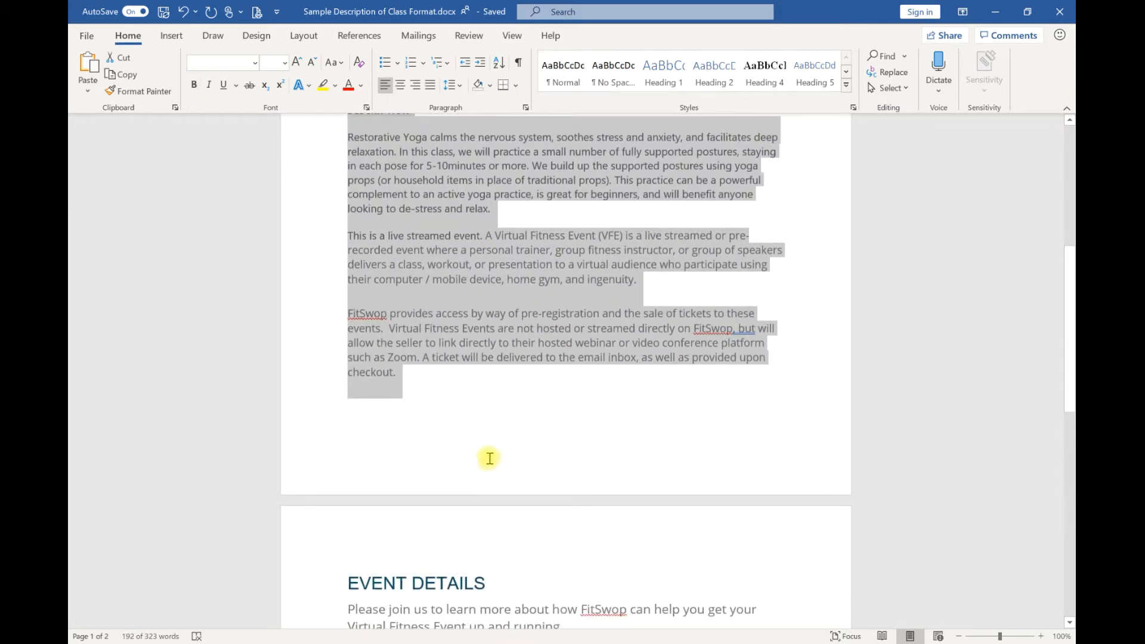
Paste the About the class and live-stream text into the product's long Description.
left_click(547, 643)
left_click(481, 546)
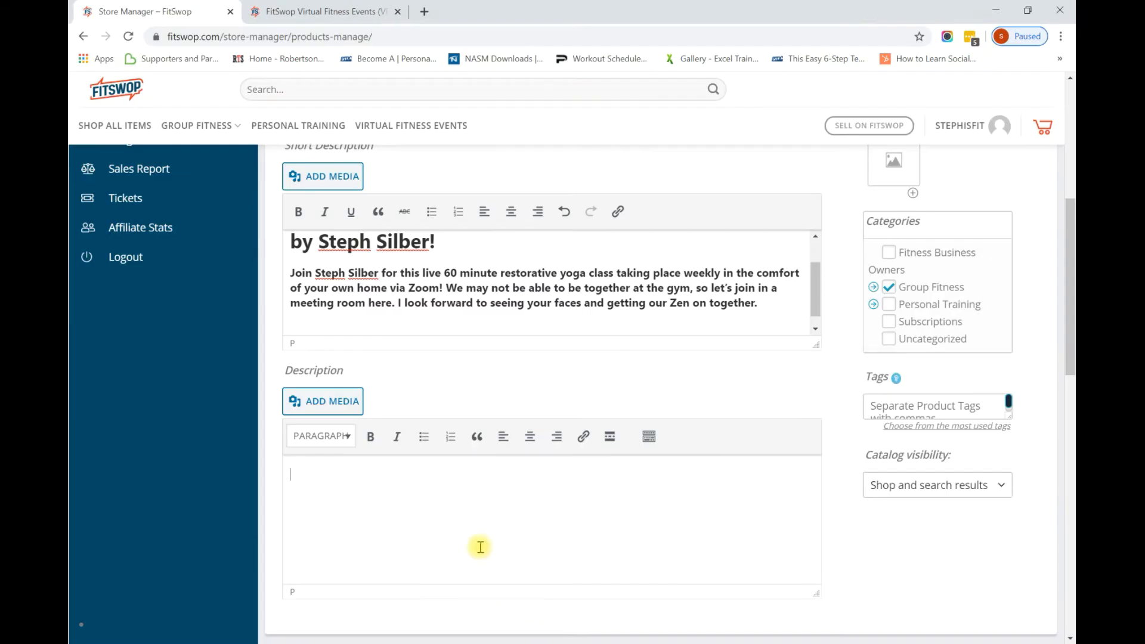
key("ctrl+v")
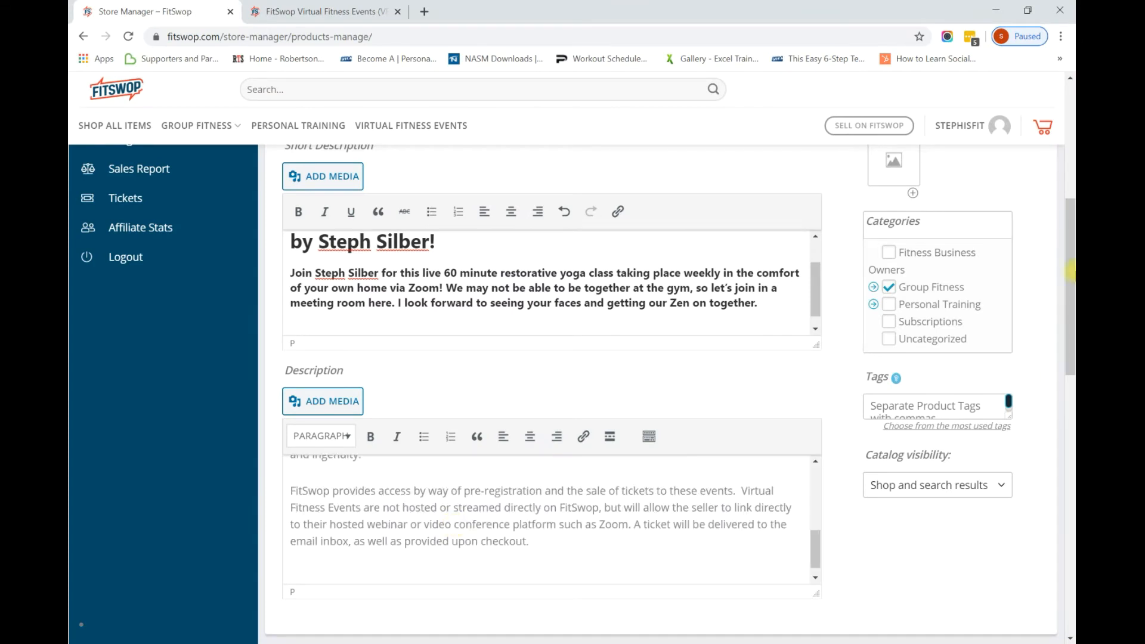
left_click_drag(1071, 289, 1071, 440)
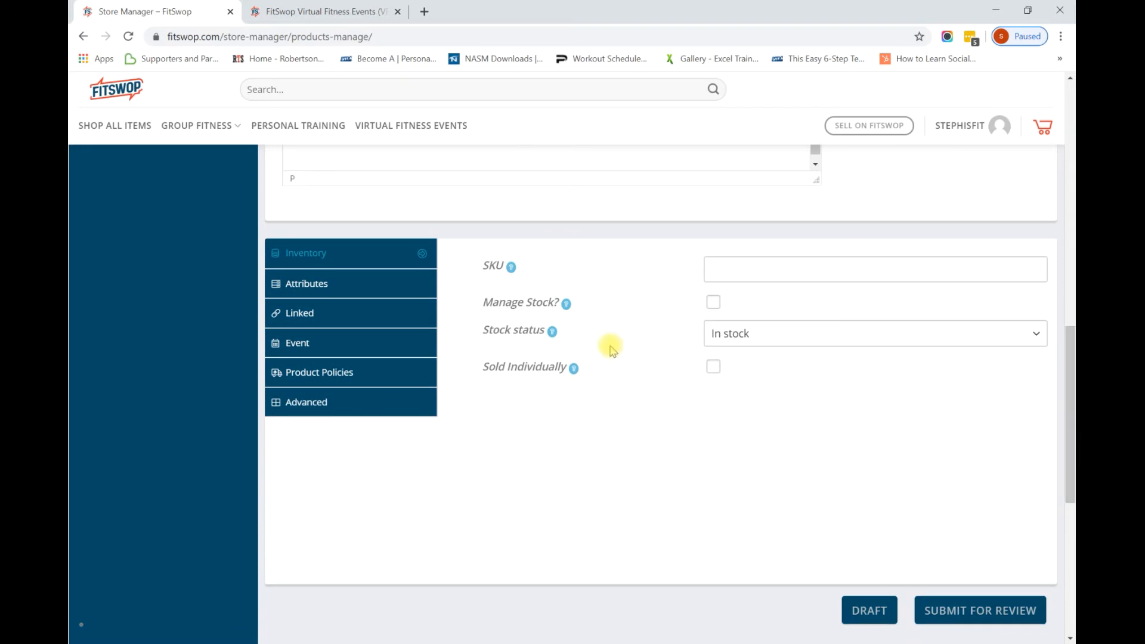
Enable the Length attribute and set it to 60 Minutes.
left_click(331, 287)
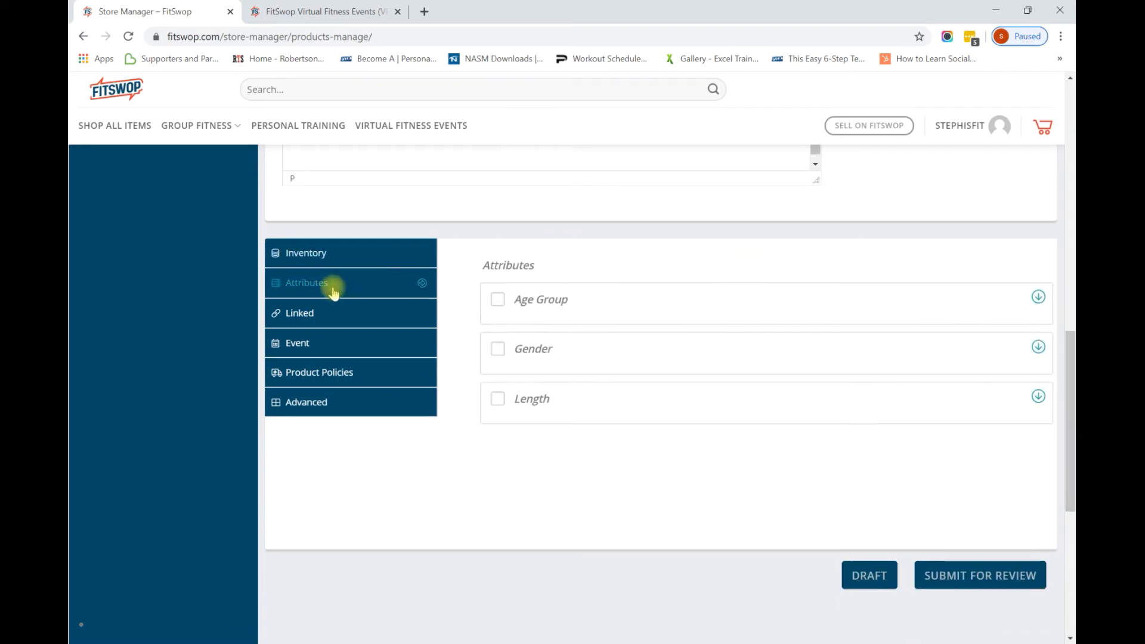
left_click(499, 406)
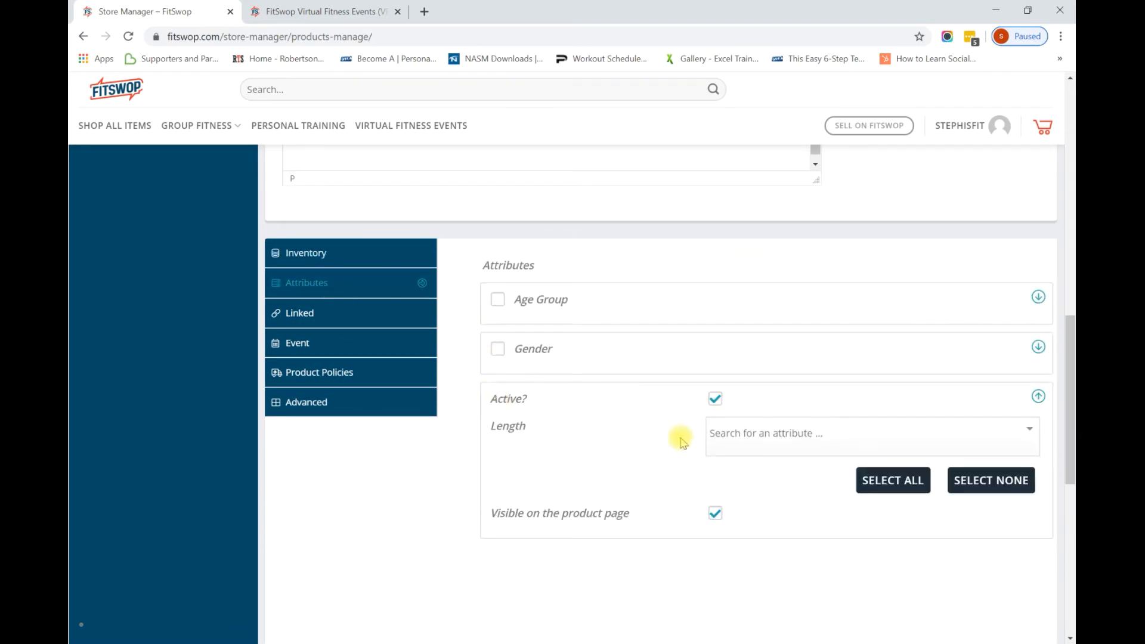
left_click(744, 438)
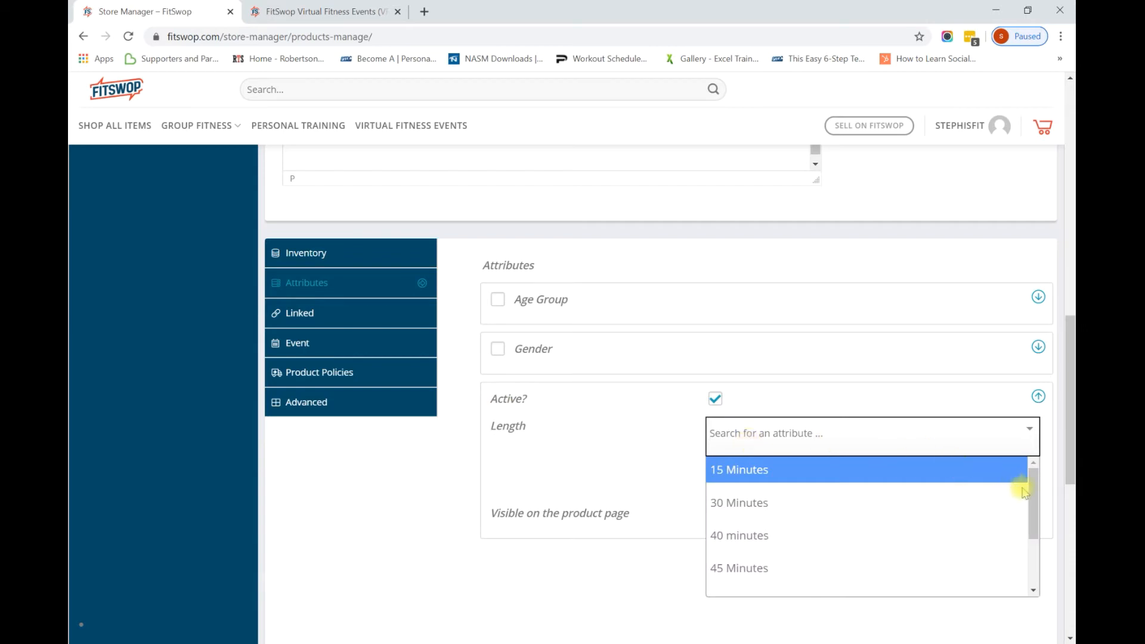
left_click_drag(1030, 492, 1032, 523)
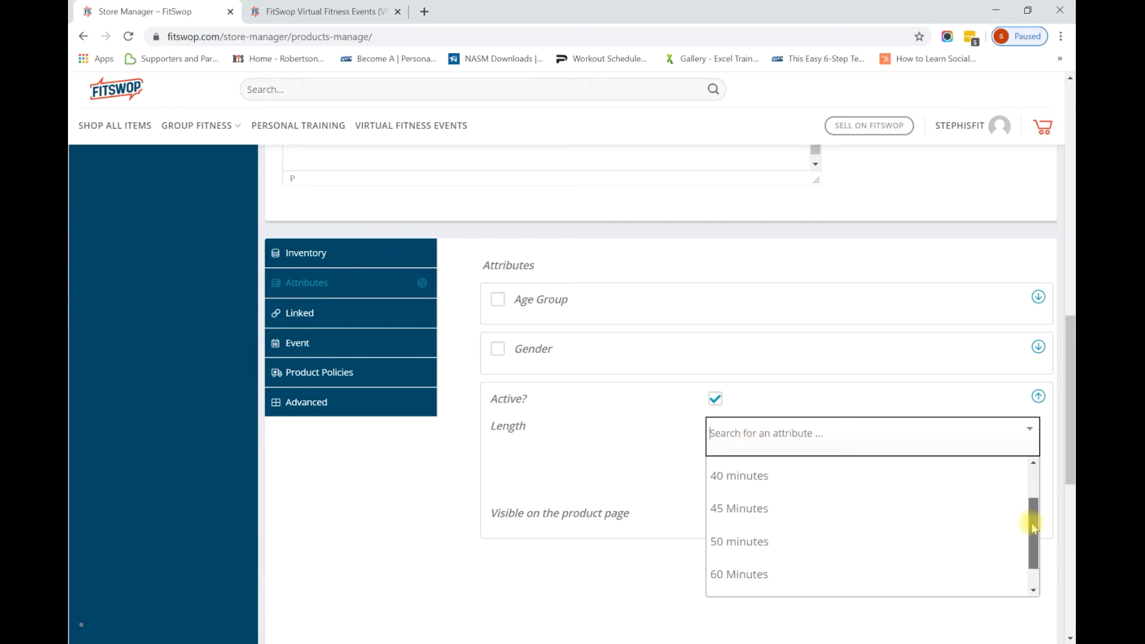
left_click(891, 572)
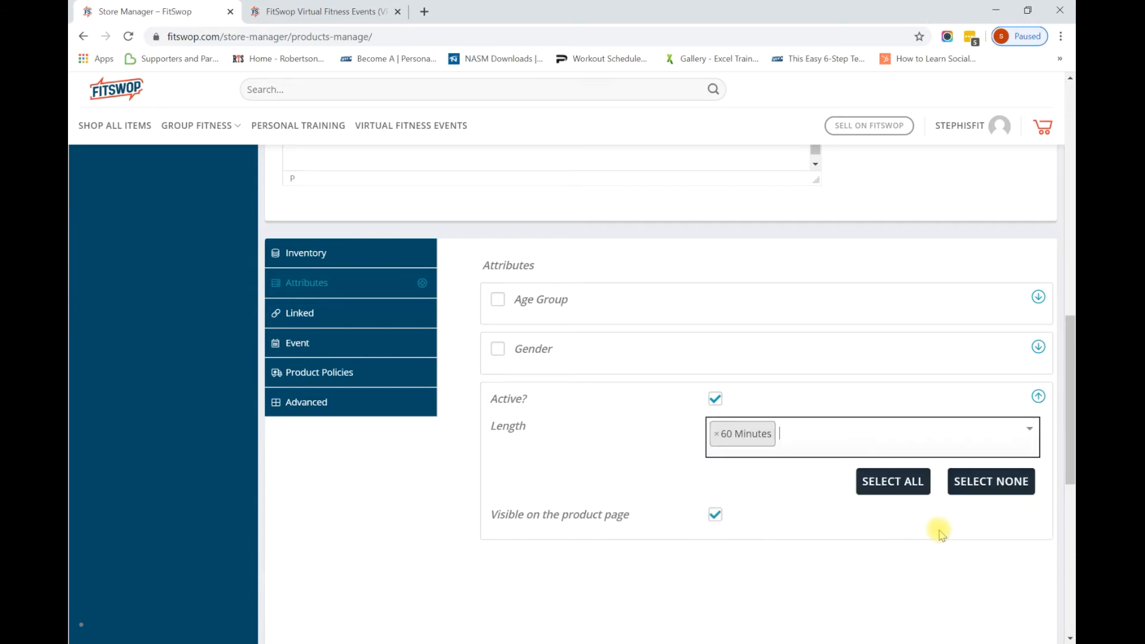
Review the Linked tab's Up-sells and Cross-sells fields, then show the Event setup.
left_click(304, 313)
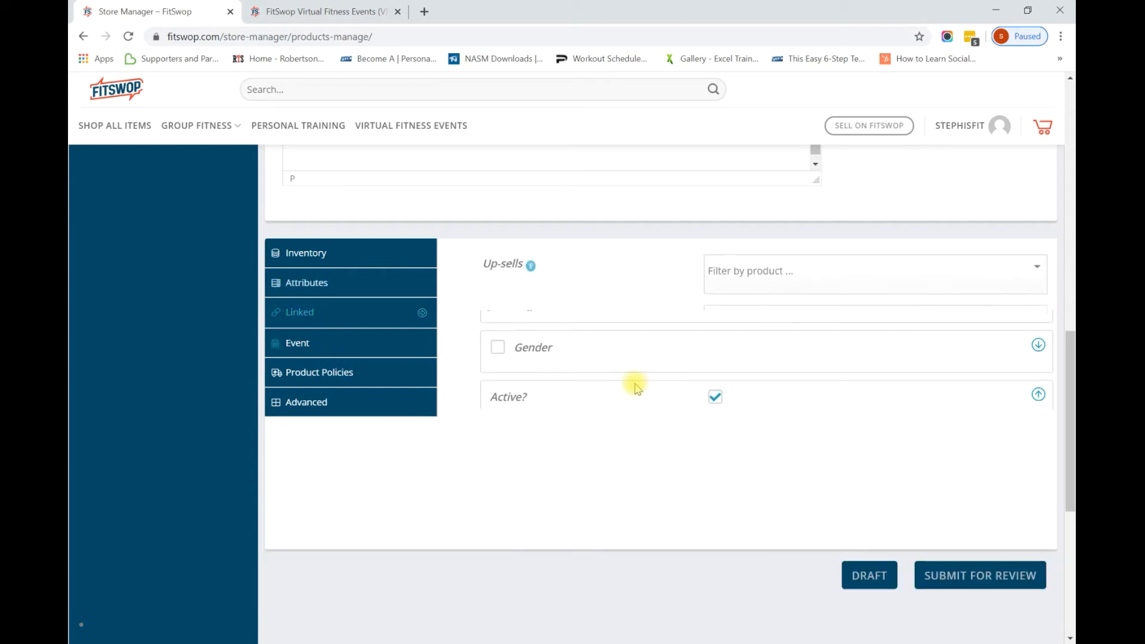
left_click(766, 289)
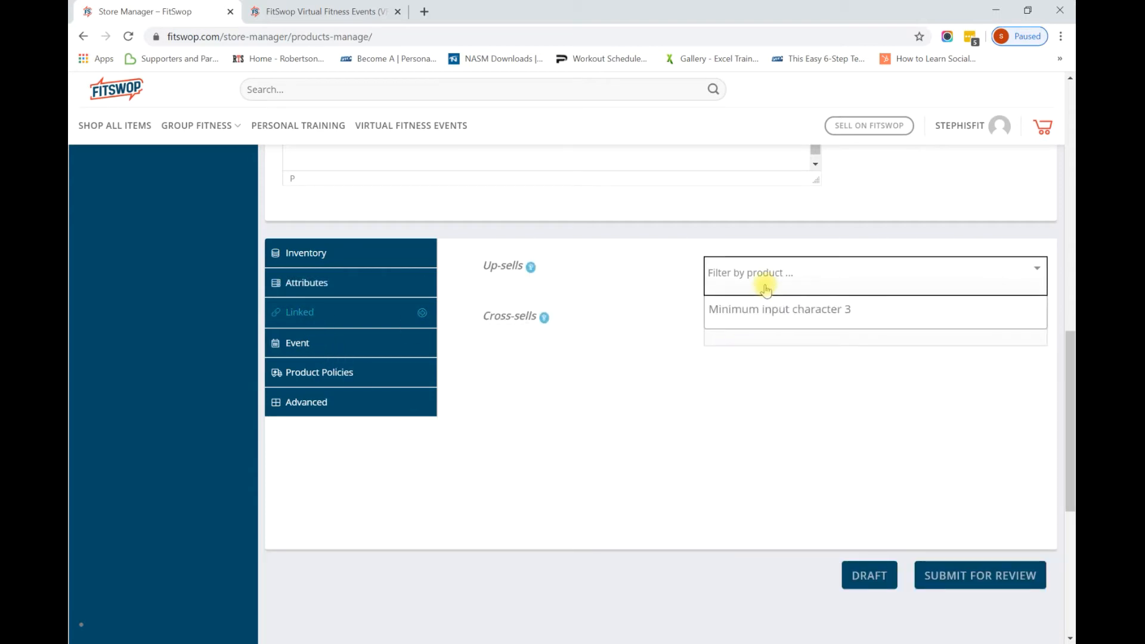
left_click(755, 327)
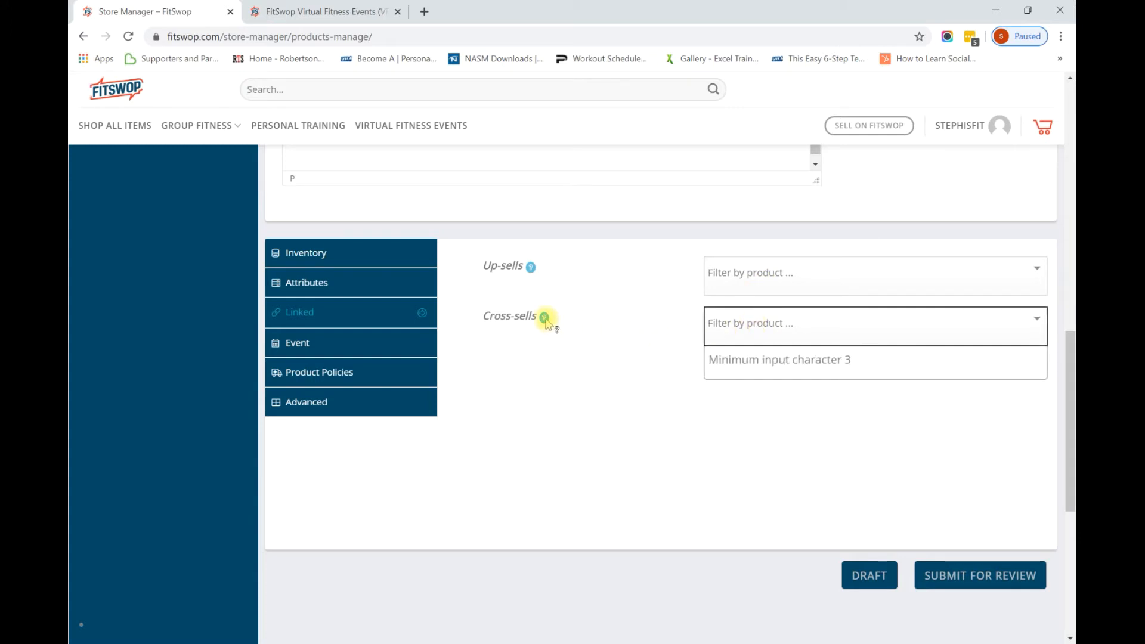
mouse_move(546, 320)
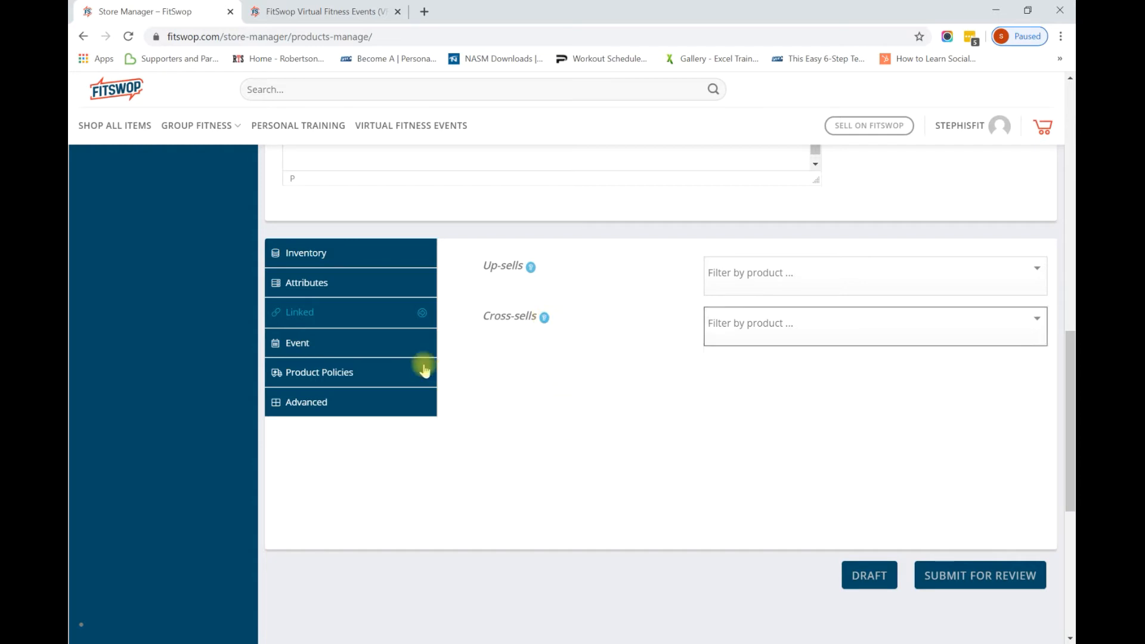
left_click(366, 341)
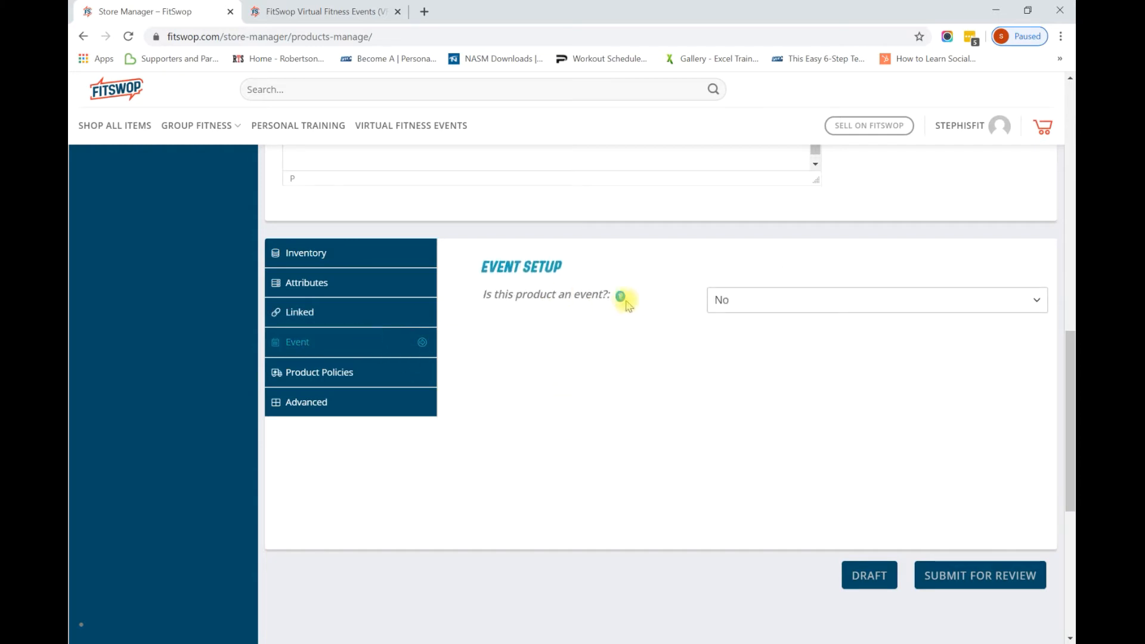
Mark the product as an event dated March 31, 2020.
mouse_move(621, 297)
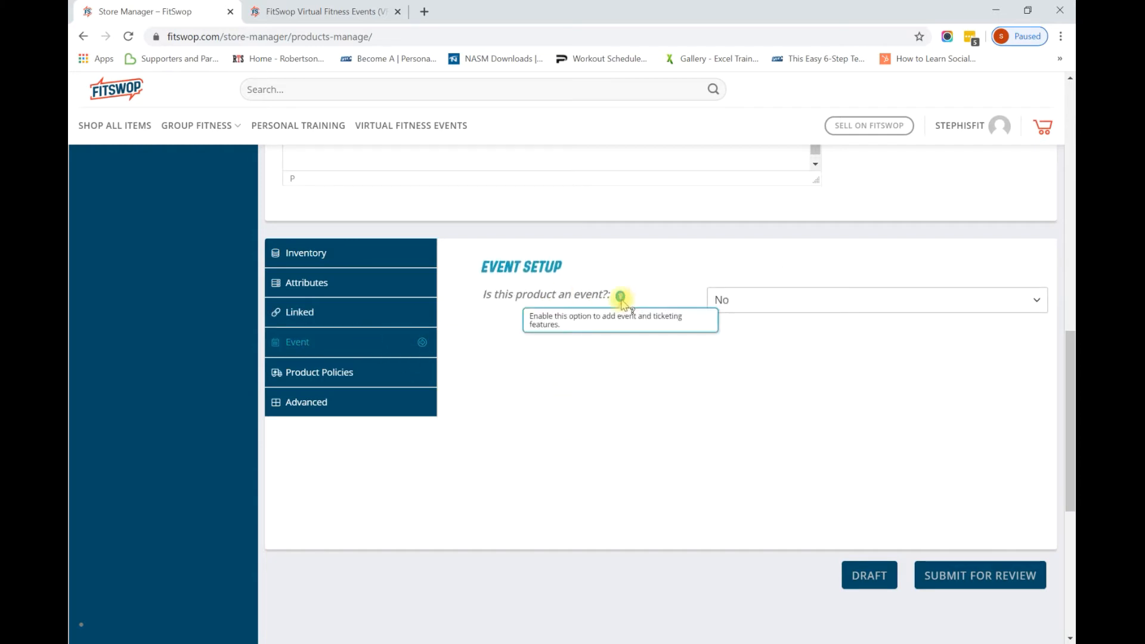
left_click(783, 304)
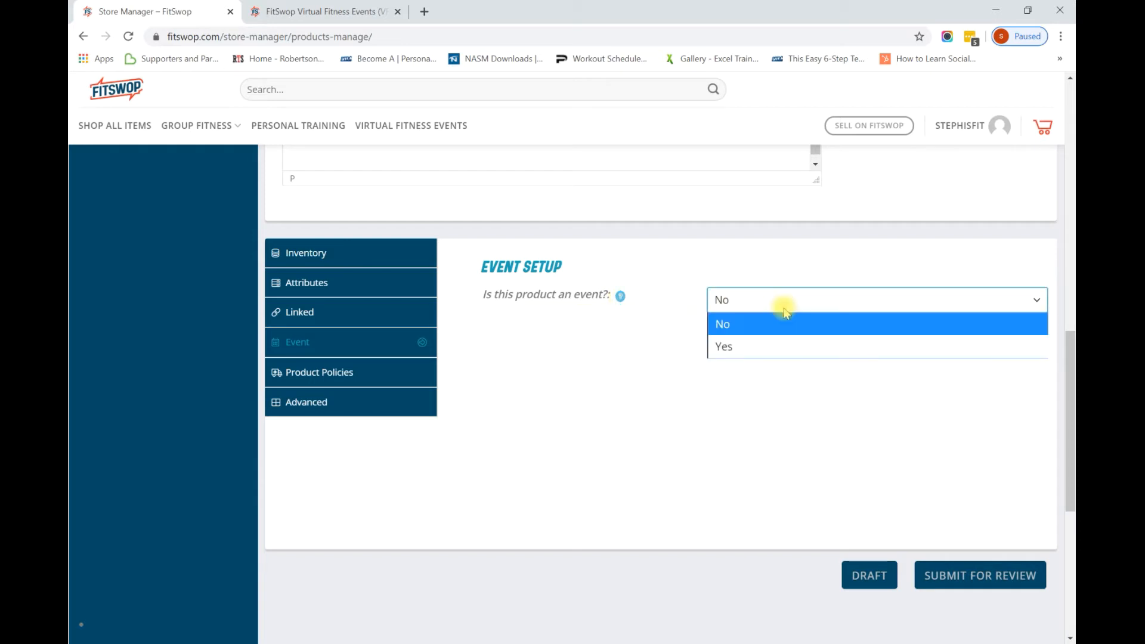
left_click(761, 348)
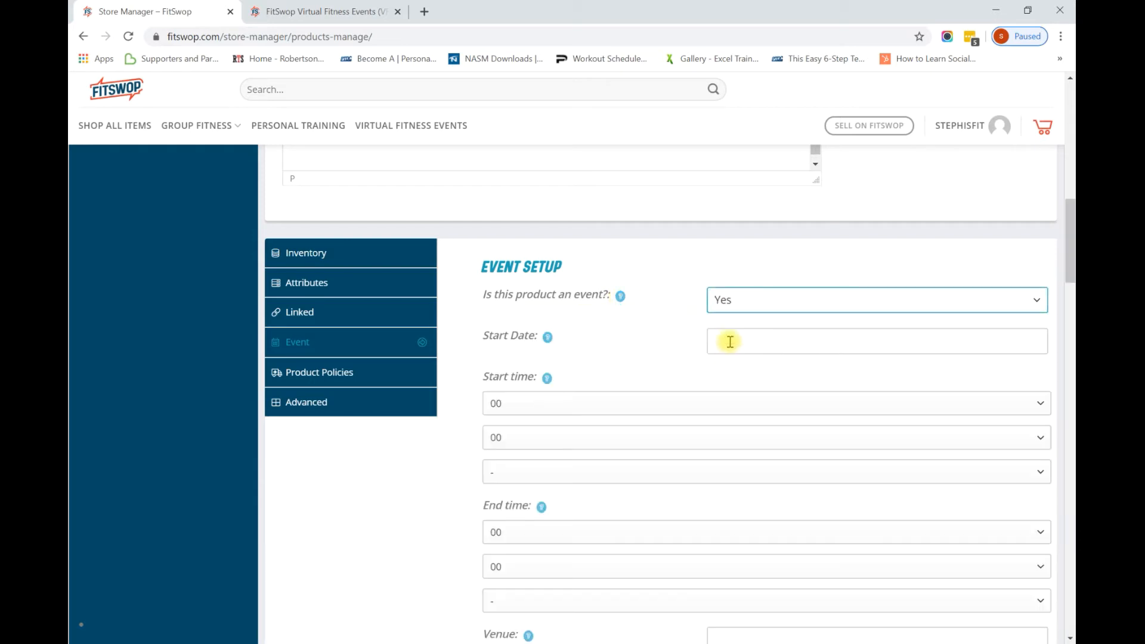
left_click(730, 341)
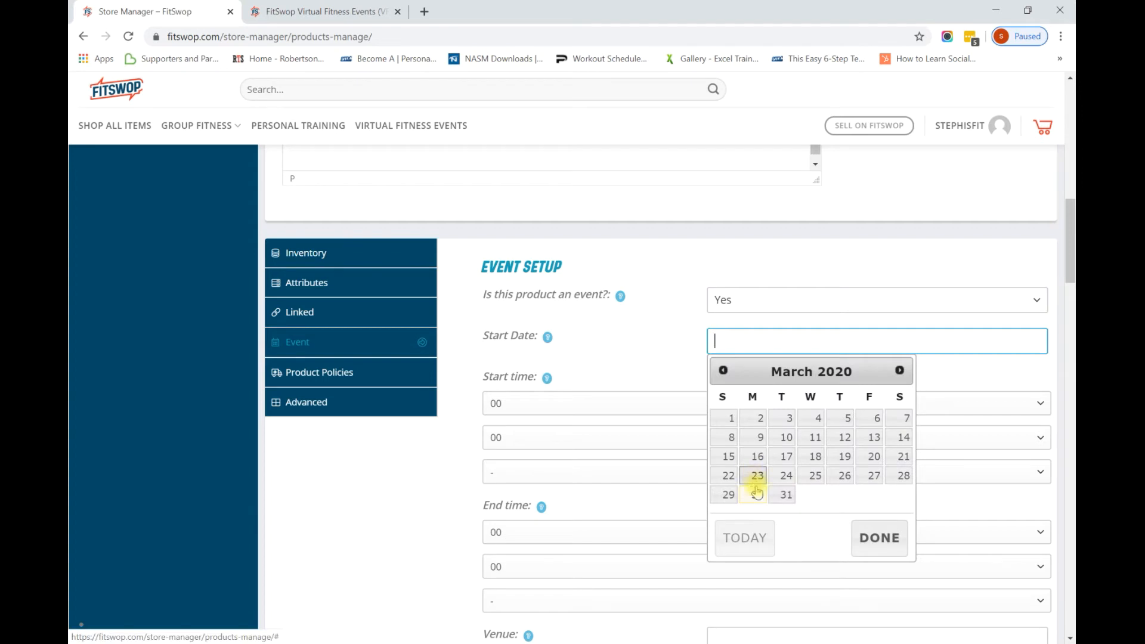
left_click(781, 495)
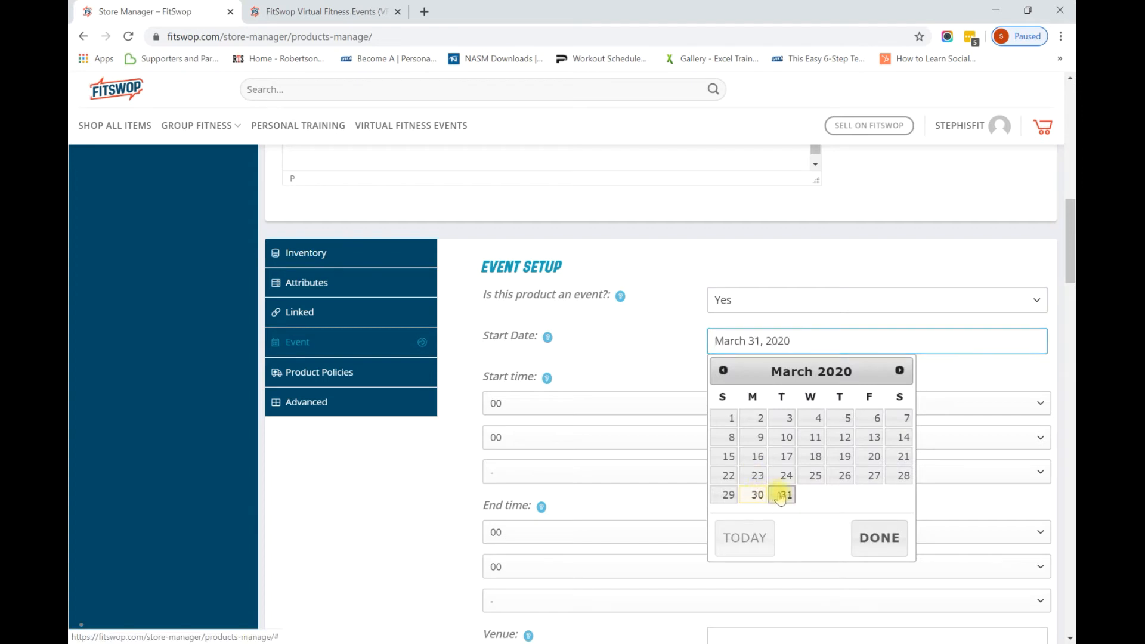
Set the event start time to 09:00 a.m. and end time to 10:00 a.m.
left_click(613, 409)
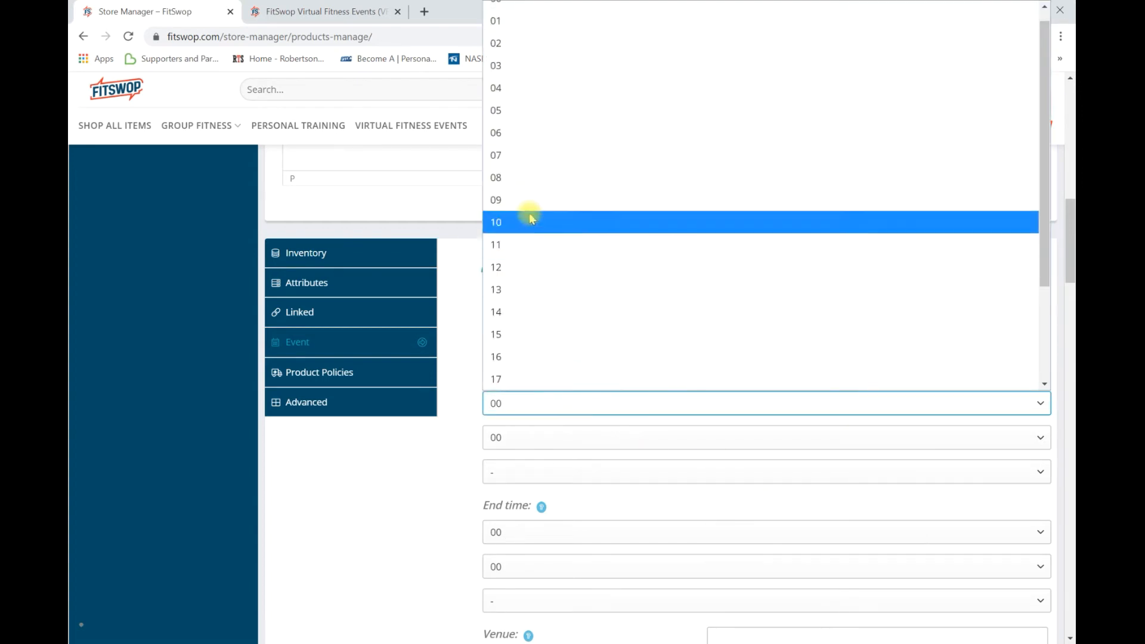
left_click(527, 206)
left_click(651, 474)
left_click(589, 517)
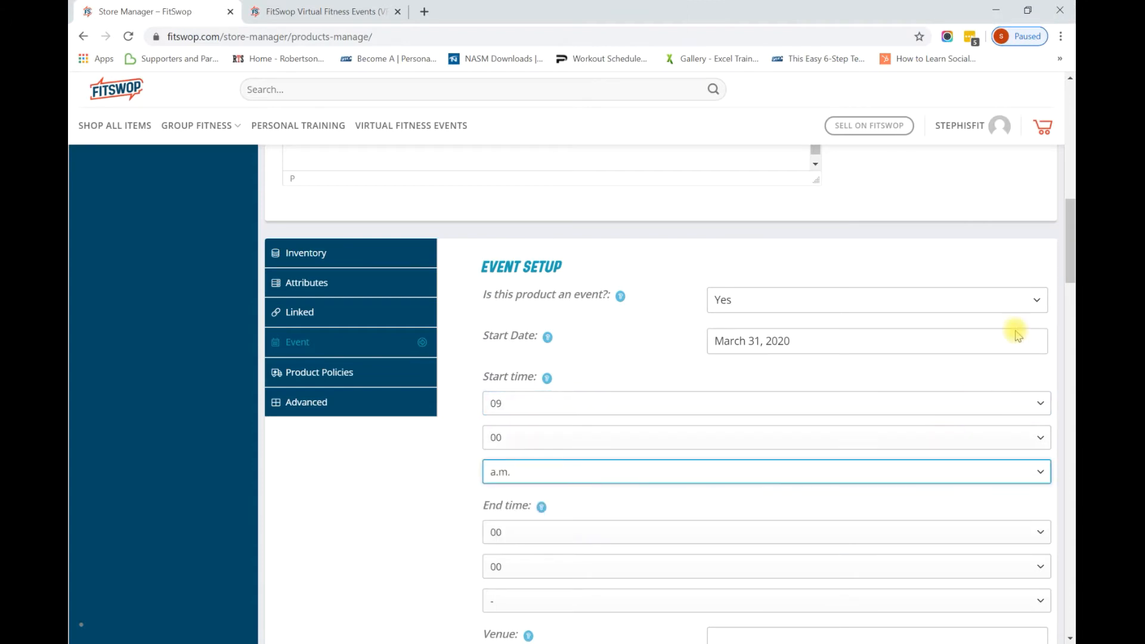
left_click_drag(1070, 275, 1071, 306)
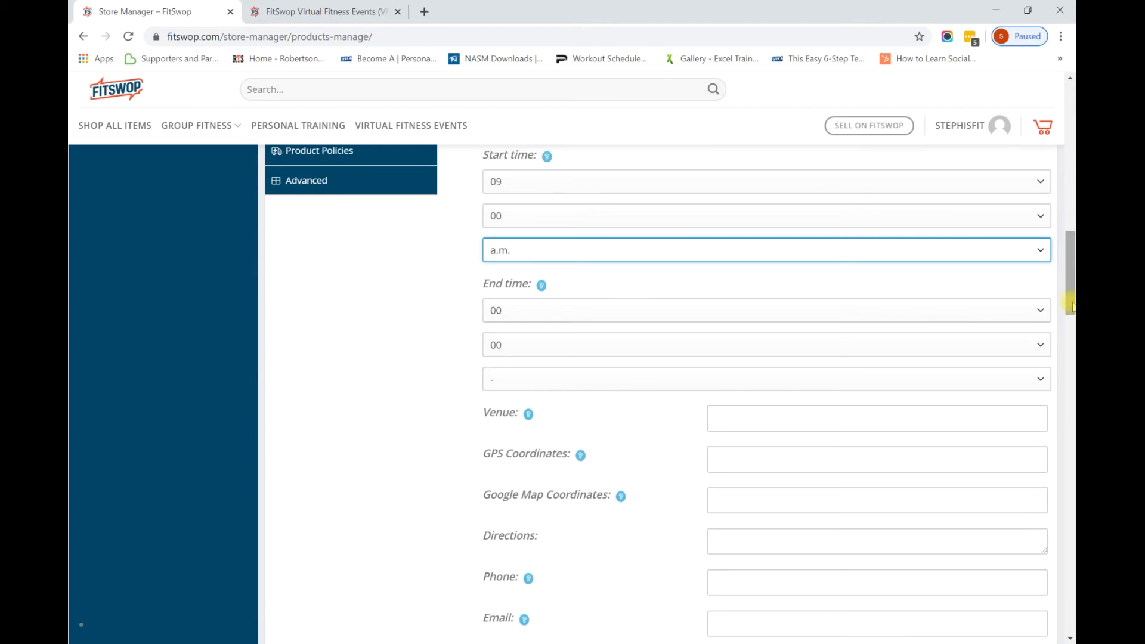
left_click(734, 310)
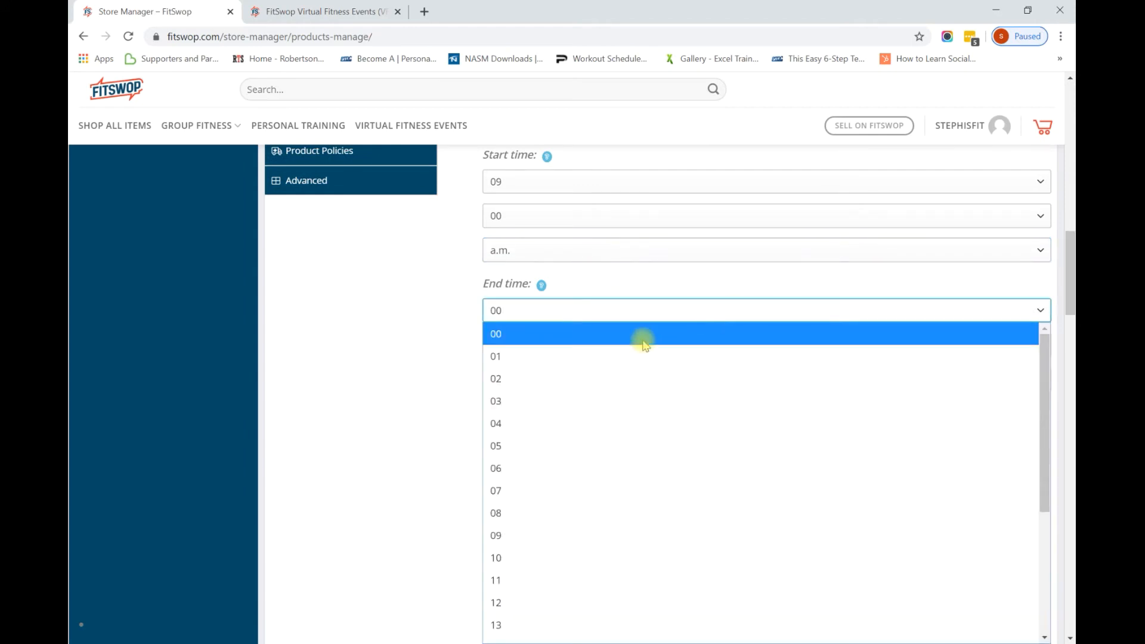
left_click(510, 557)
left_click(549, 380)
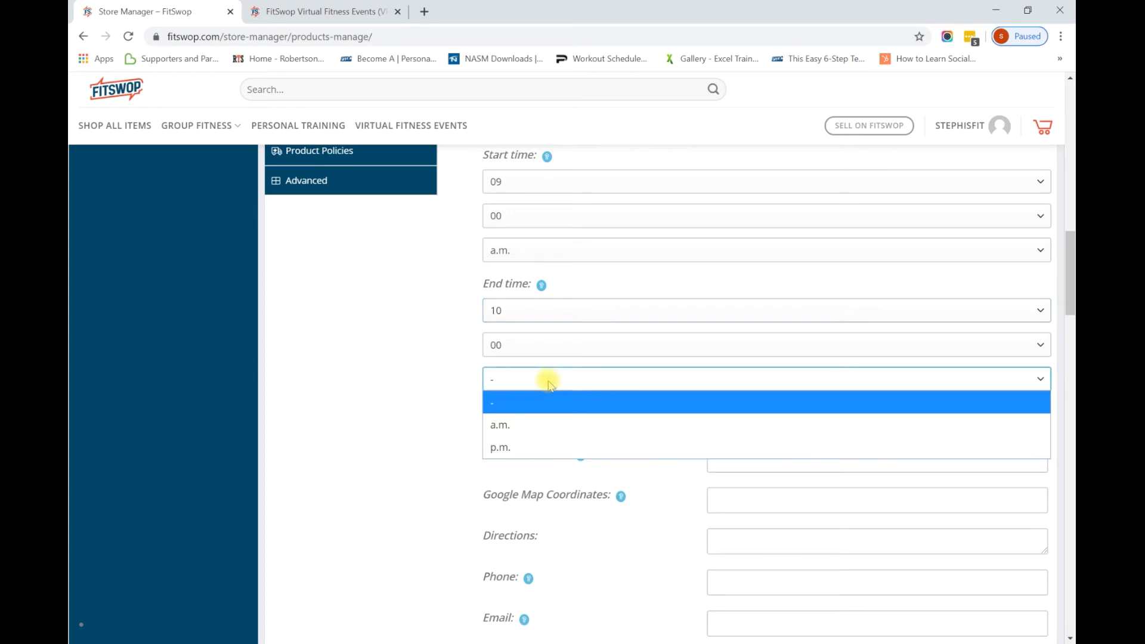
left_click(528, 424)
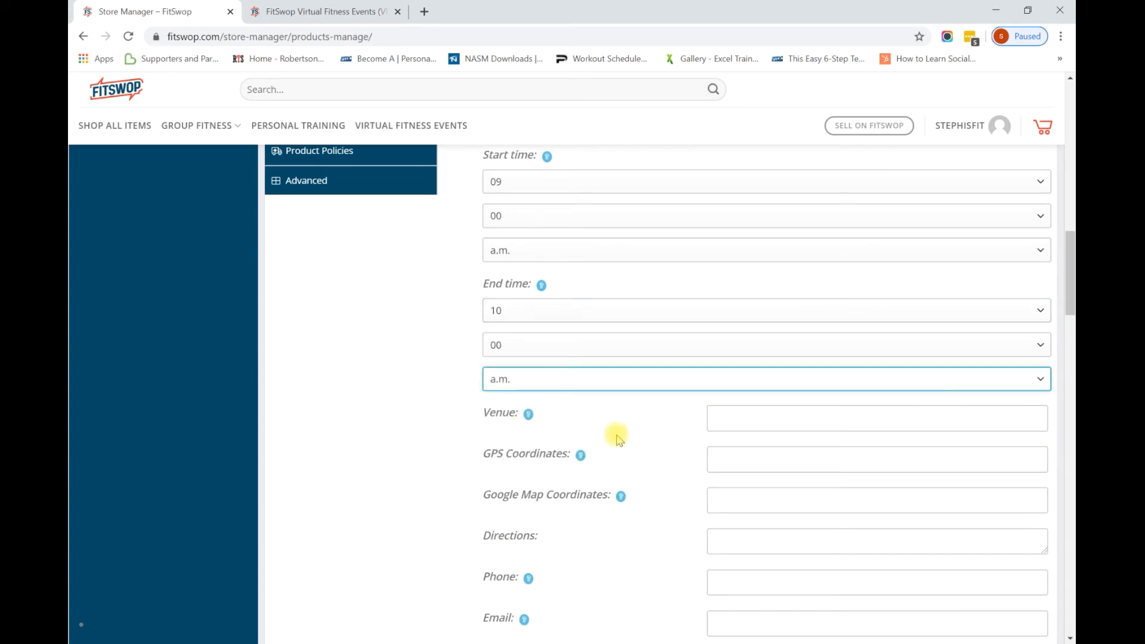
mouse_move(528, 417)
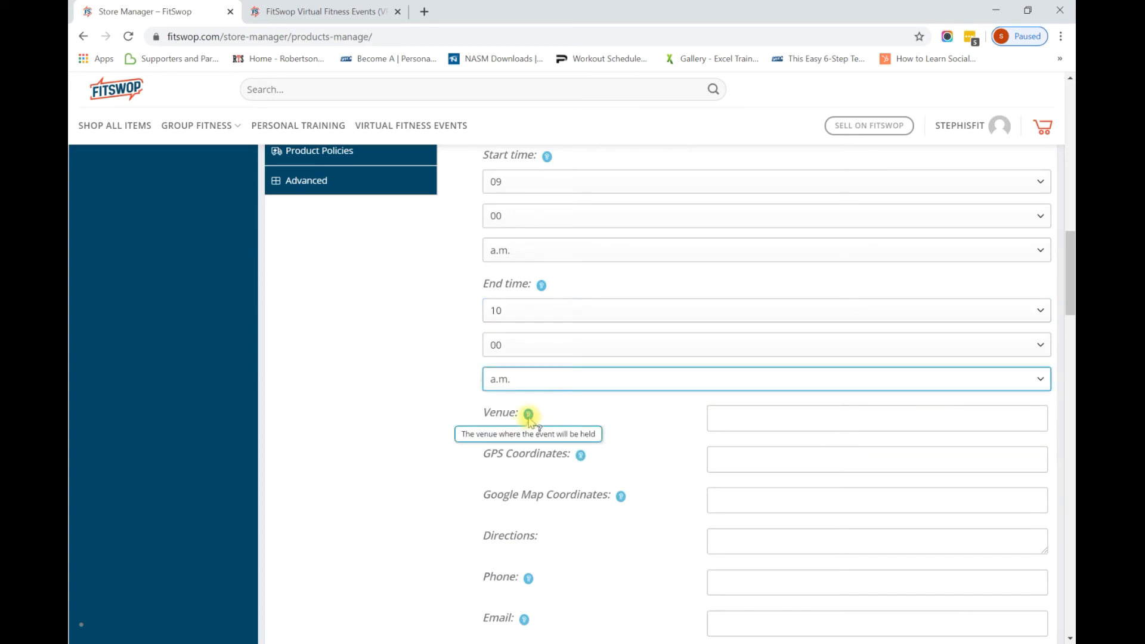
Enter the instructor's Zoom Meeting Room as the event venue.
left_click(719, 416)
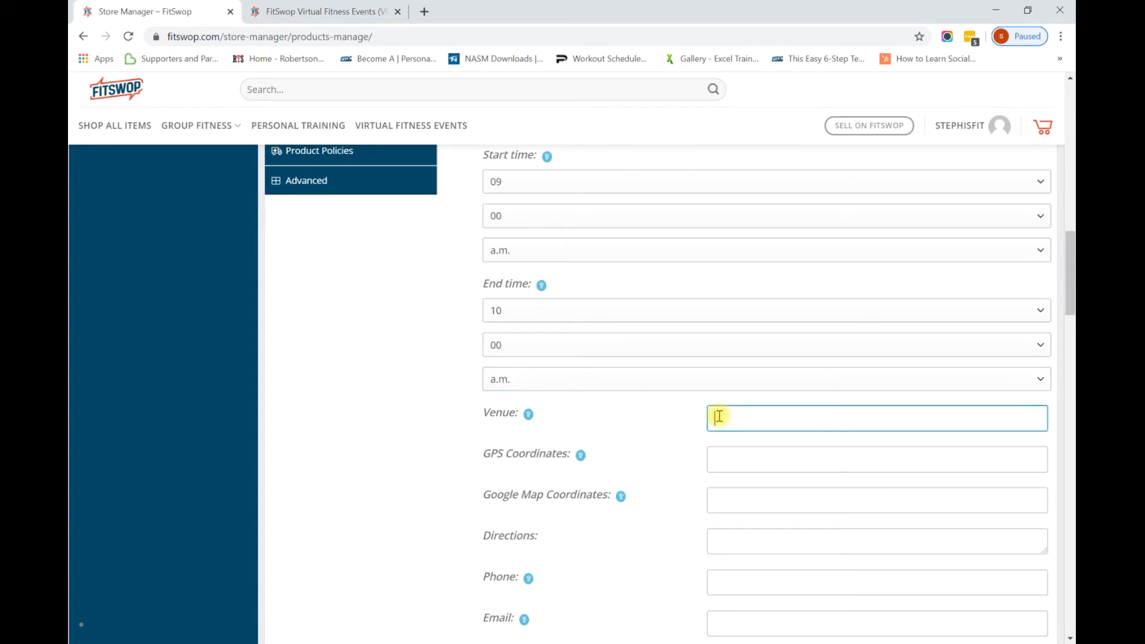
type("Steph's Zoom Meeting ")
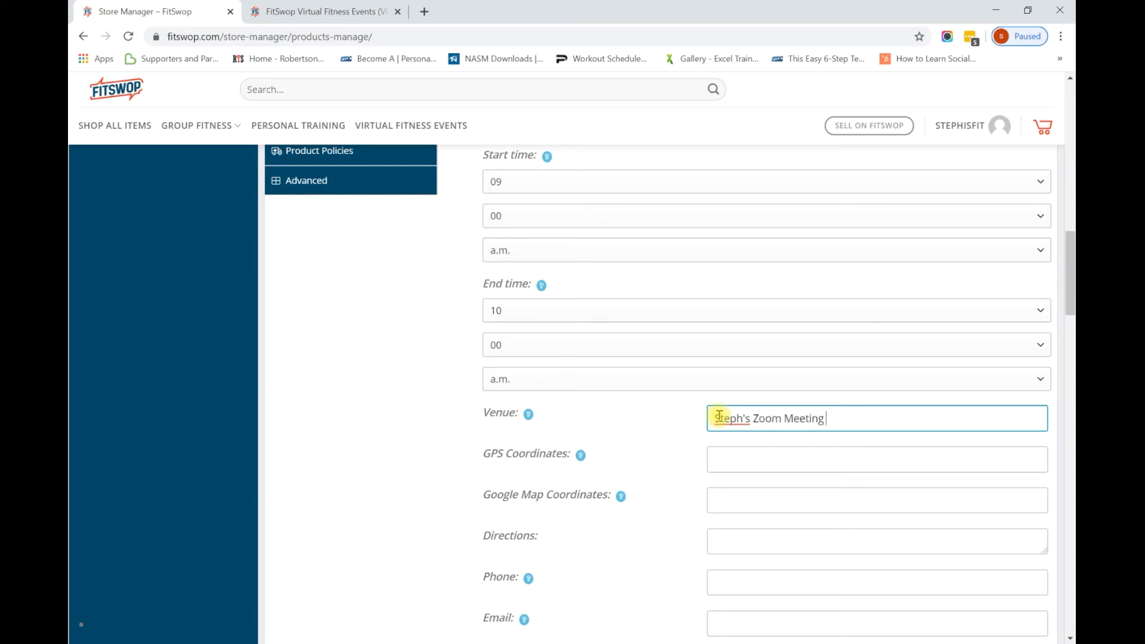
type("Room")
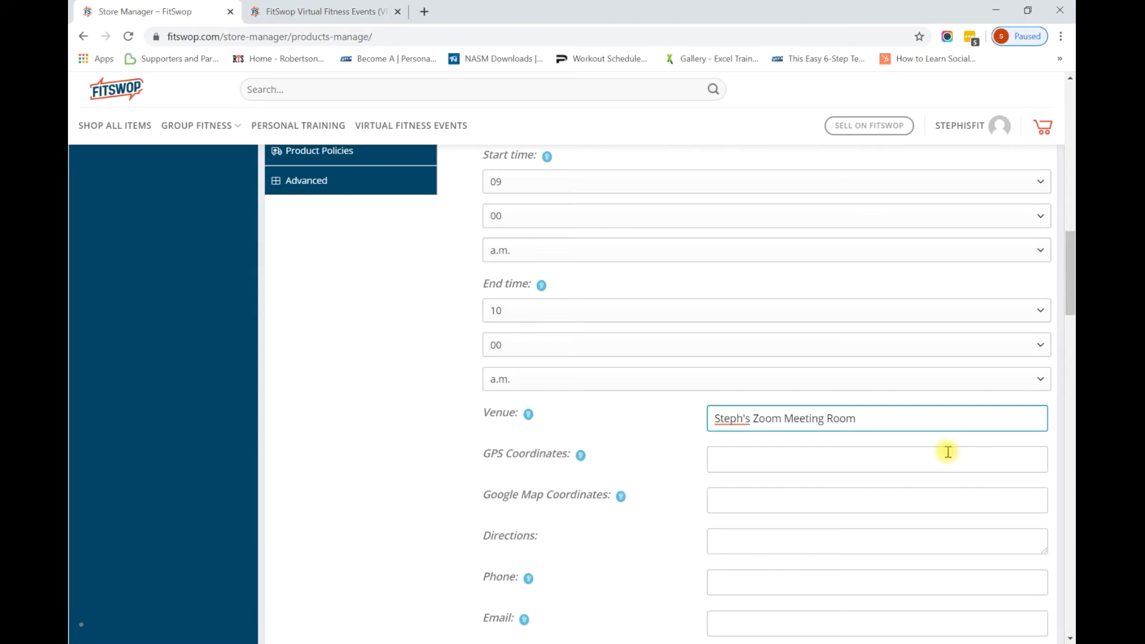
left_click_drag(1071, 297, 1072, 314)
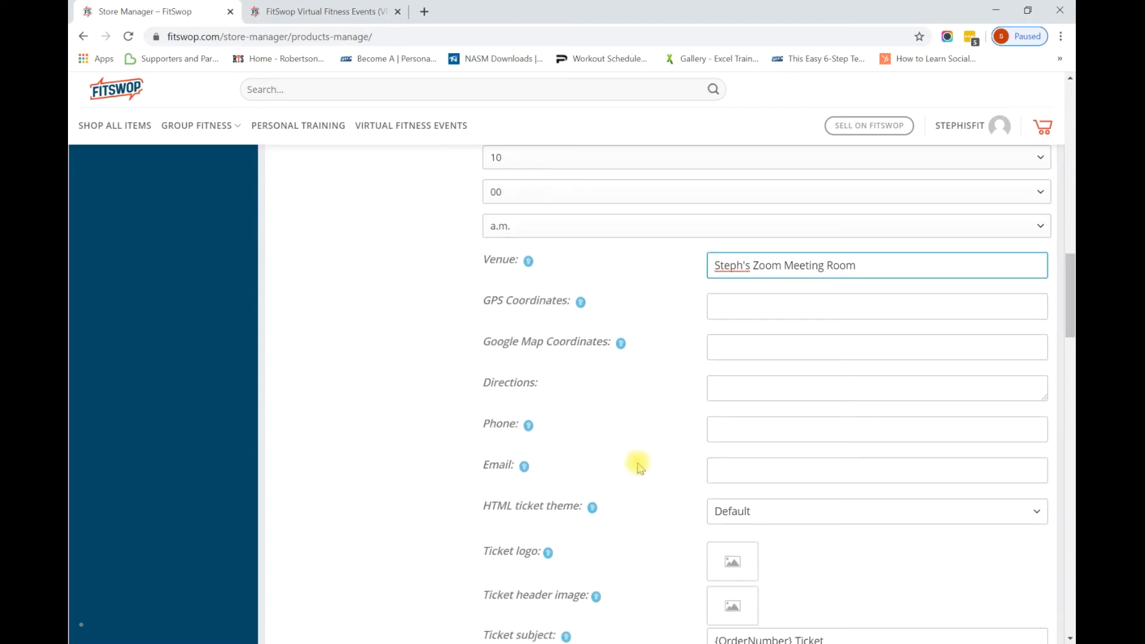
Fill in the event's contact e-mail address in the Email field.
left_click(725, 468)
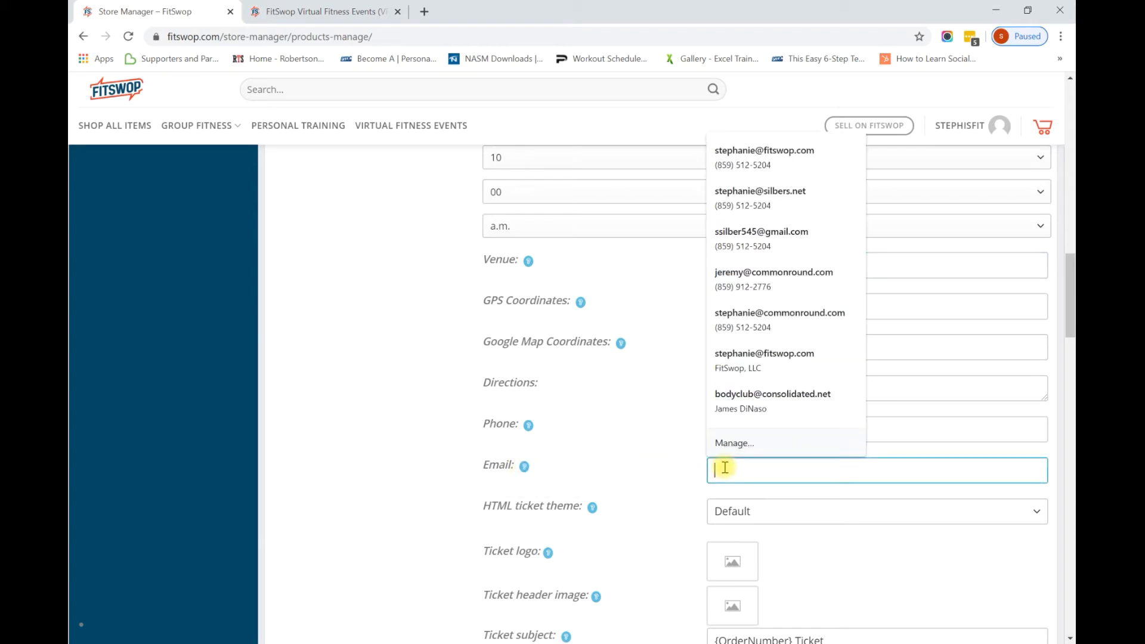
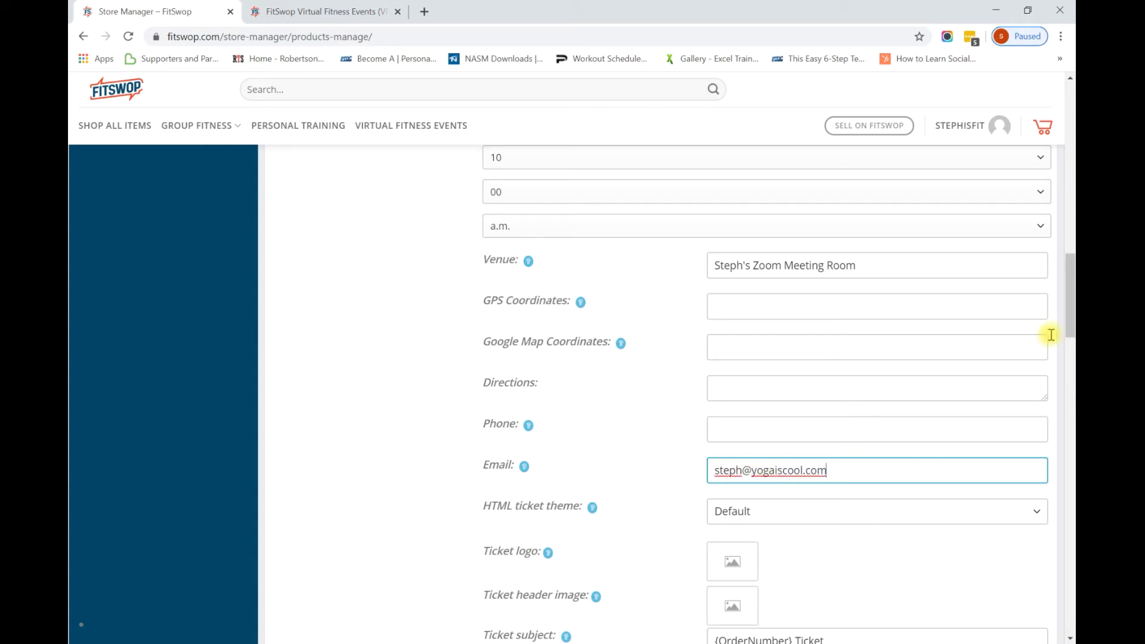
left_click_drag(1072, 324, 1072, 360)
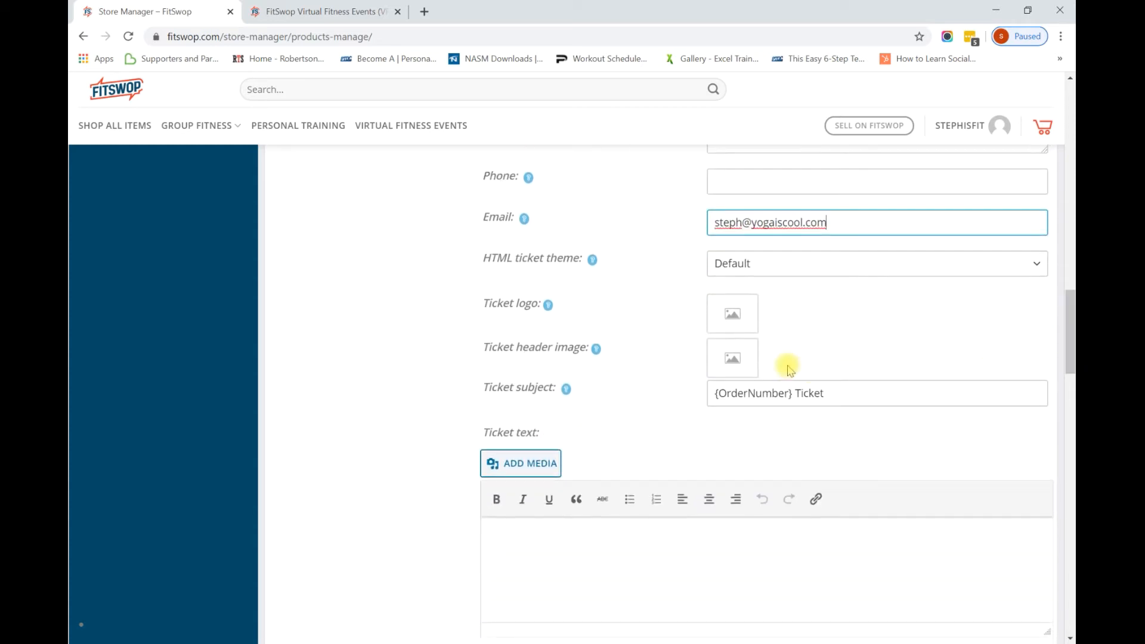
Set the ticket logo to the black circular logo from the Media Library.
left_click(737, 320)
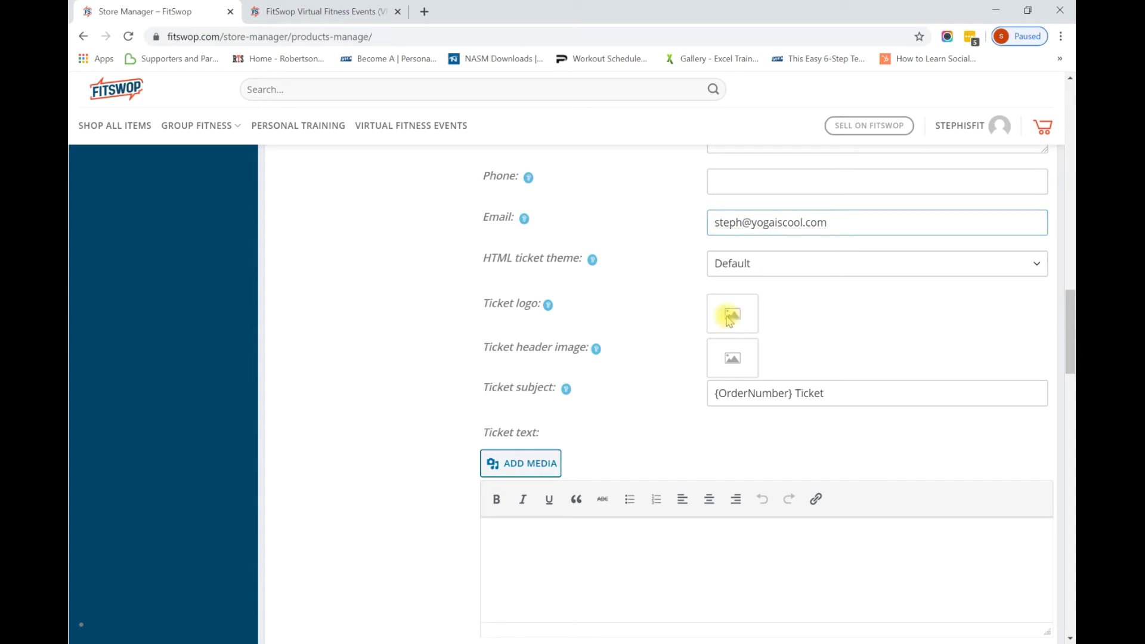
left_click(390, 270)
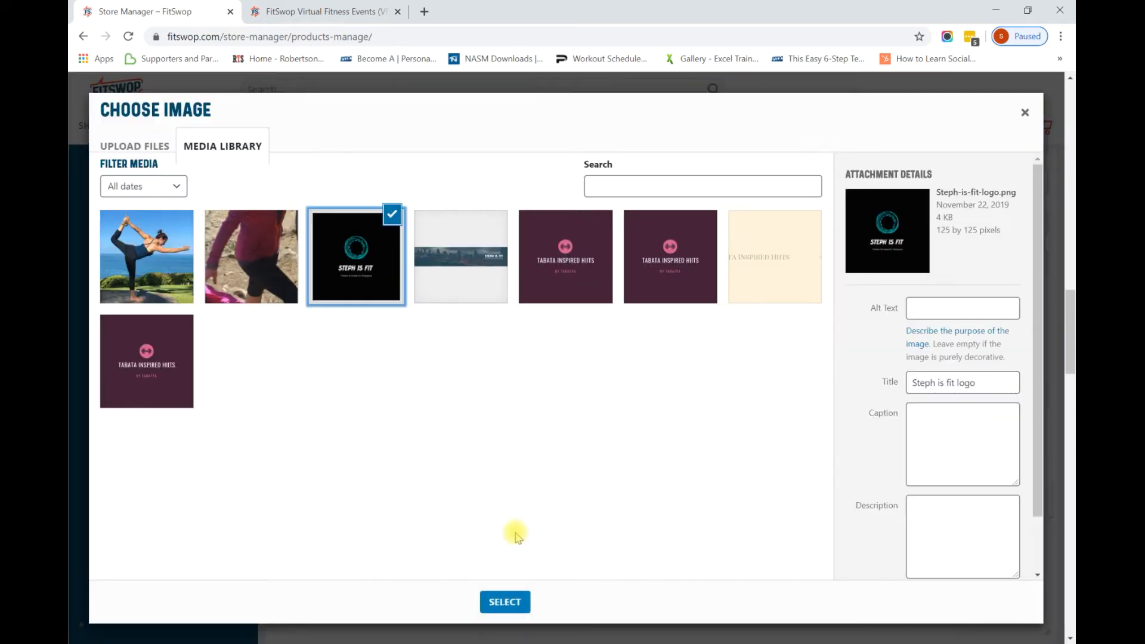
left_click(518, 604)
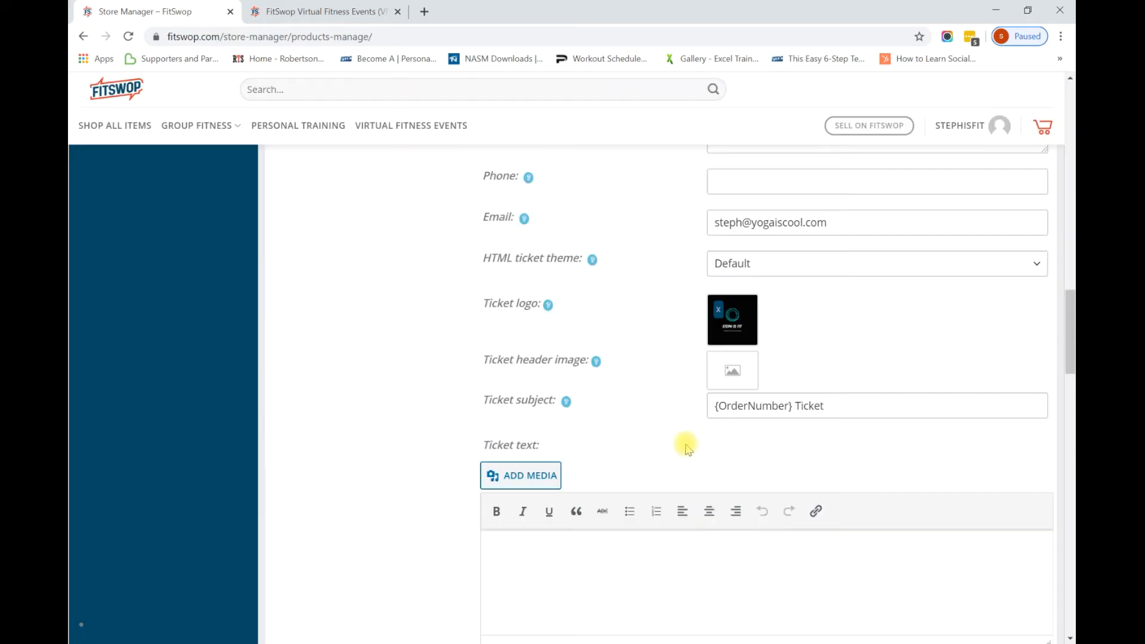
Use the same black logo as the ticket header image.
left_click(723, 374)
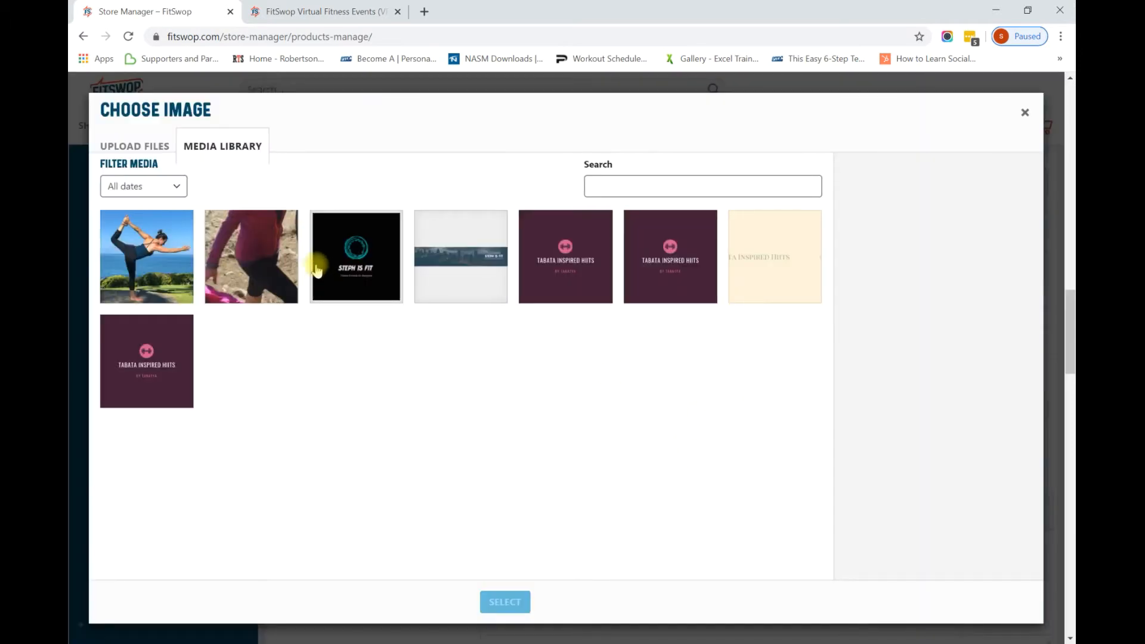
left_click(341, 289)
left_click(504, 602)
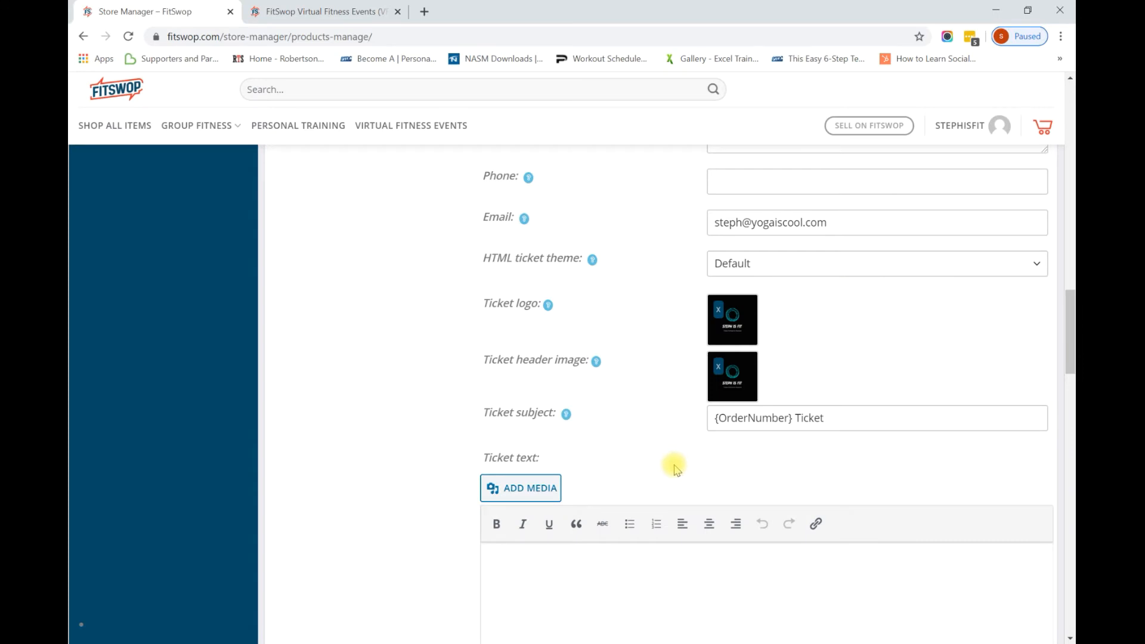
mouse_move(596, 363)
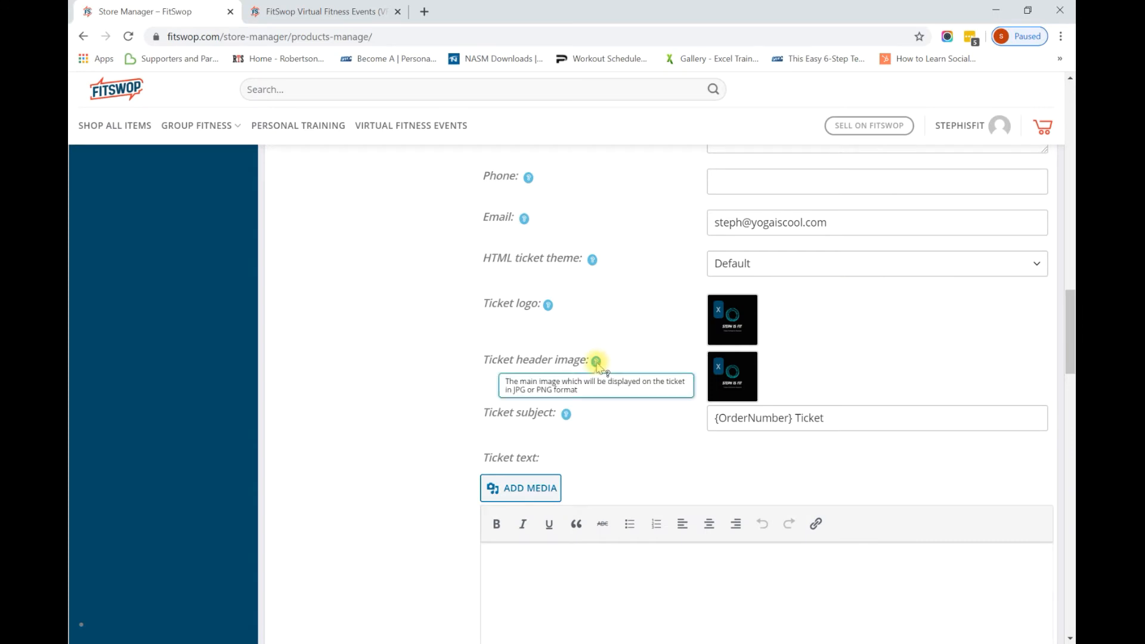
mouse_move(549, 307)
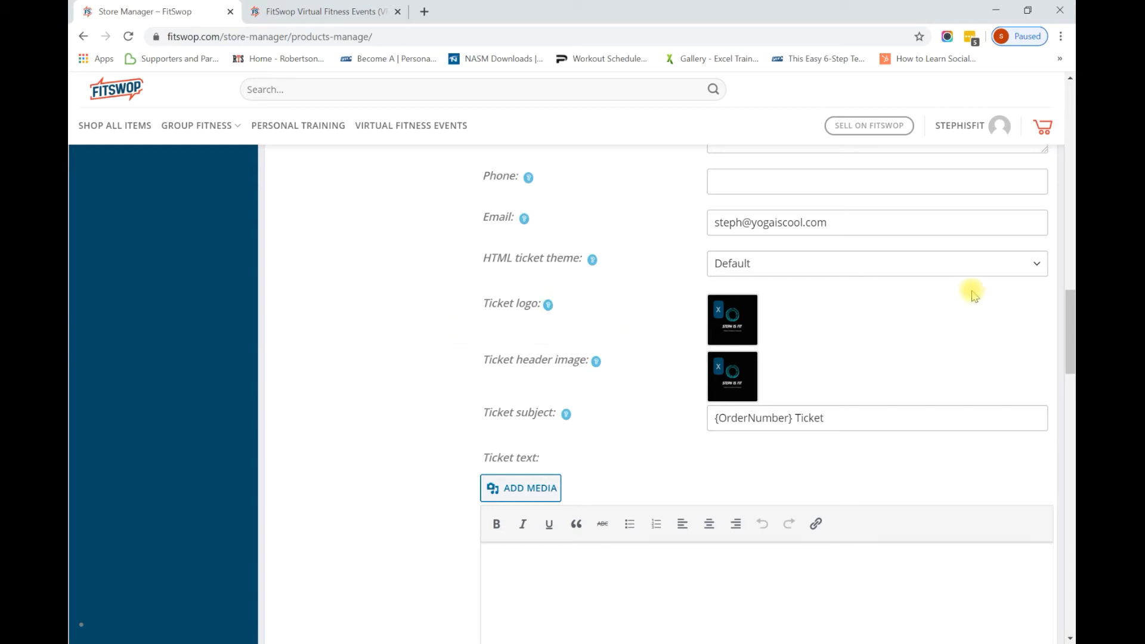
Place the caret in the empty Ticket text editor and bring Zoom's home window forward.
left_click_drag(1071, 331, 1071, 359)
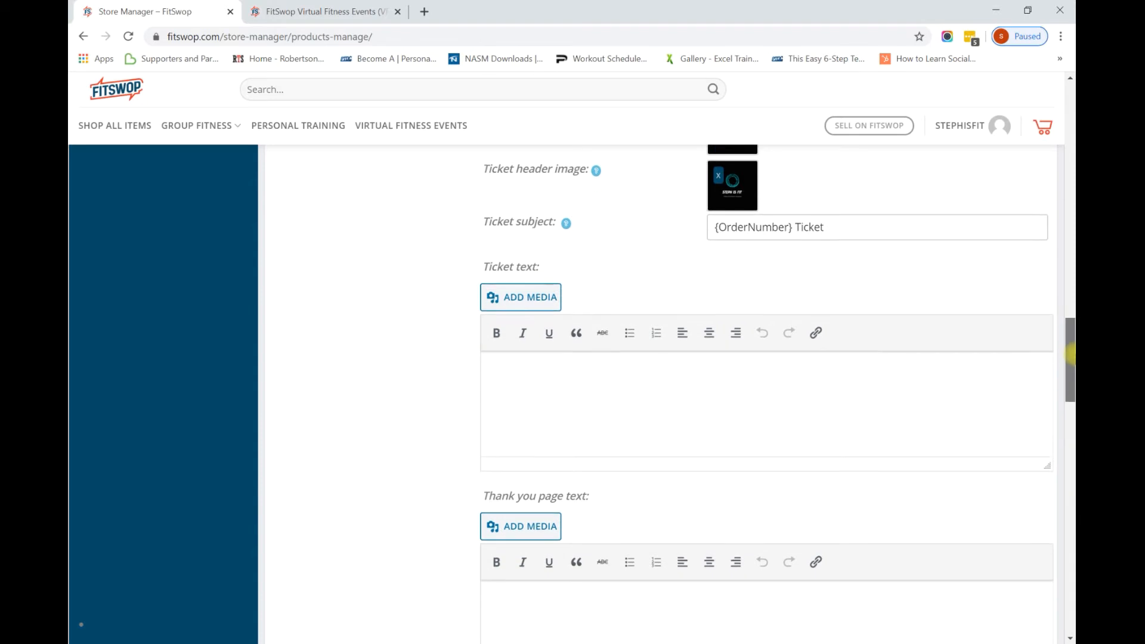
left_click(938, 368)
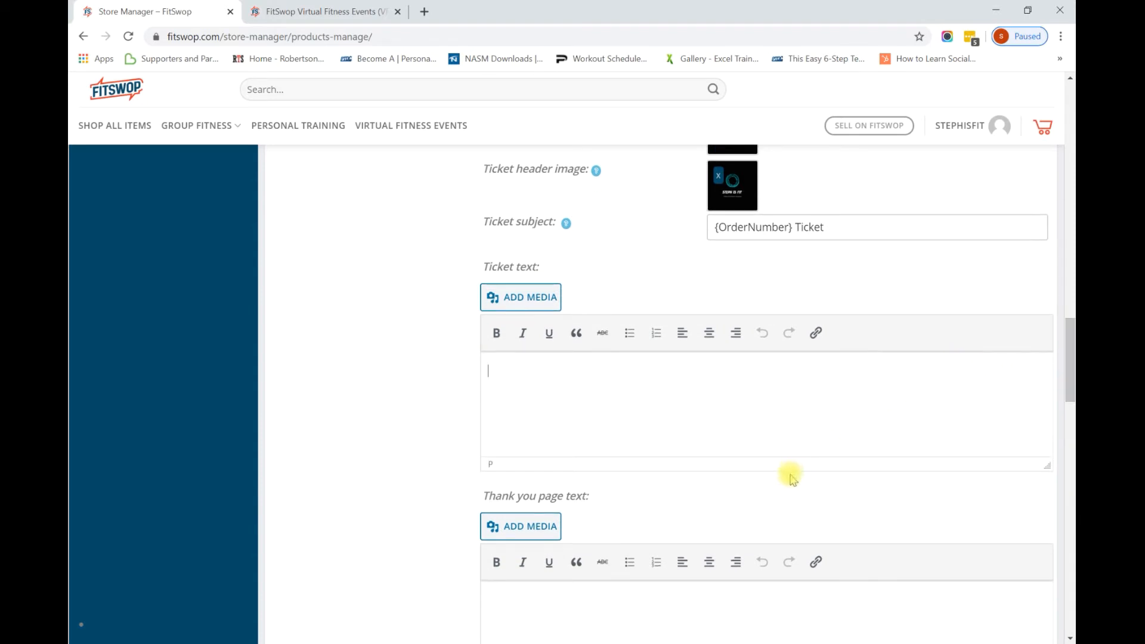
mouse_move(569, 643)
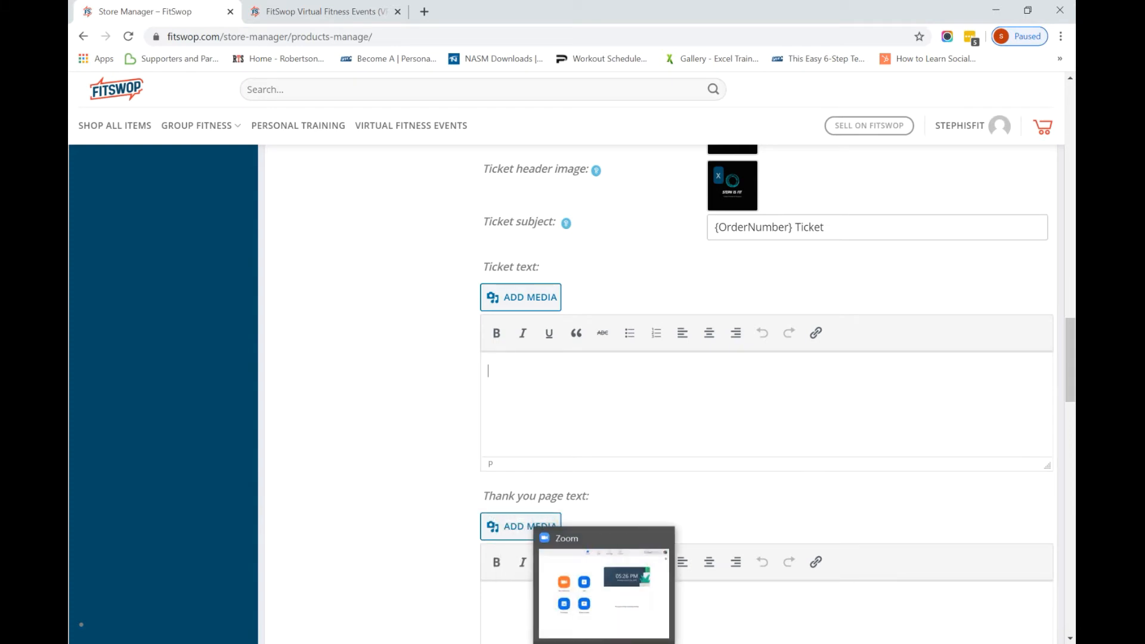
left_click(604, 643)
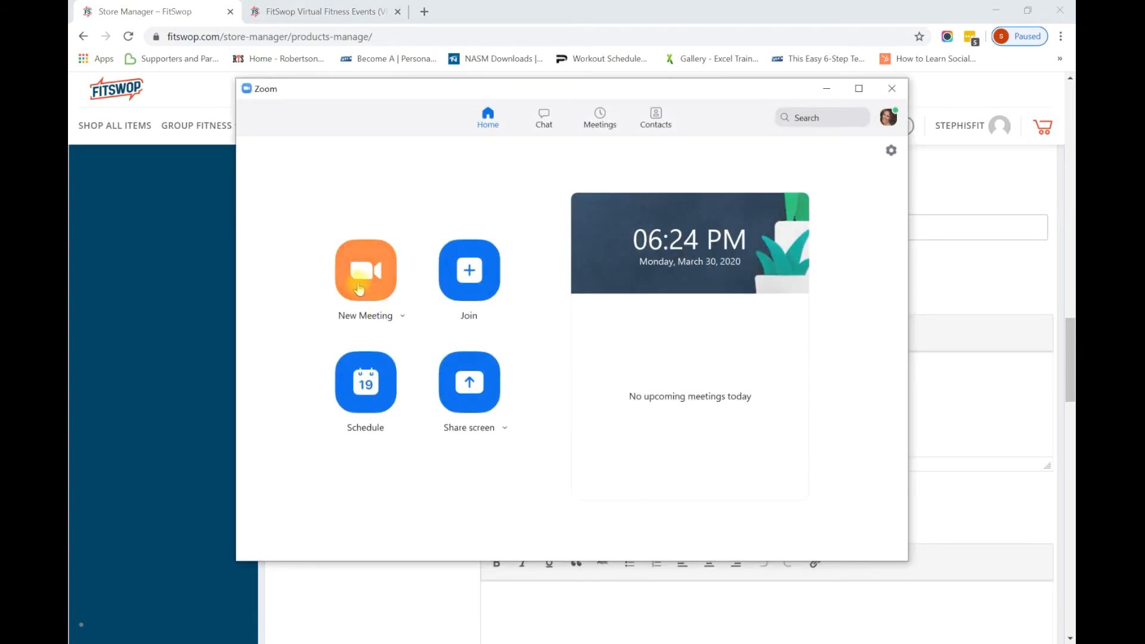
Start a new scheduled meeting titled 'Restorative Yoga Class'.
left_click(367, 385)
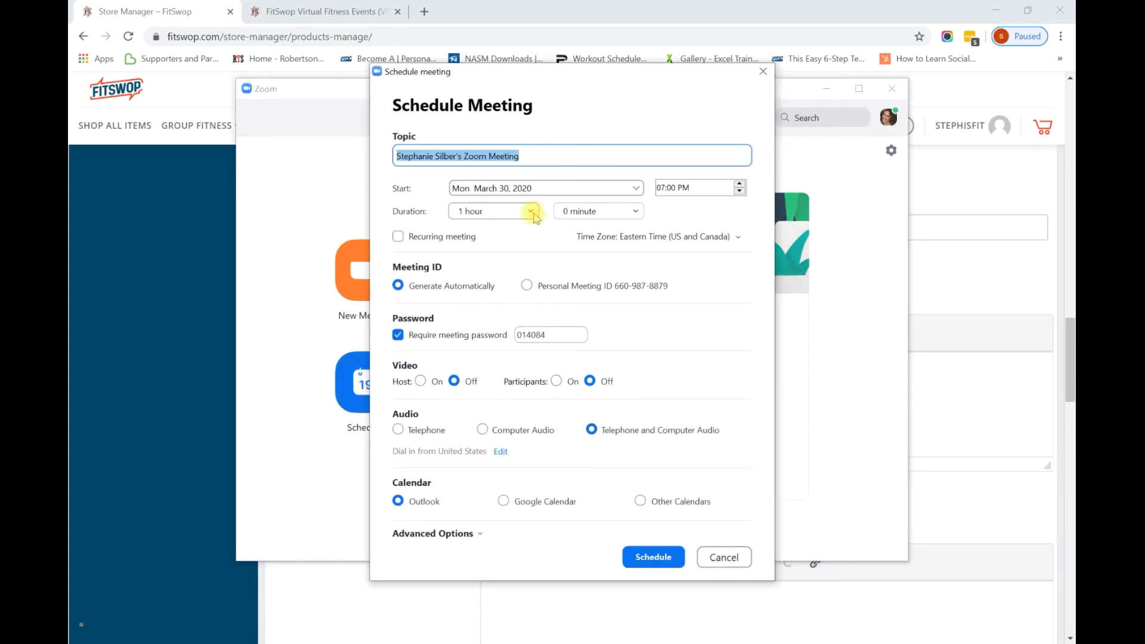
type("Stephs")
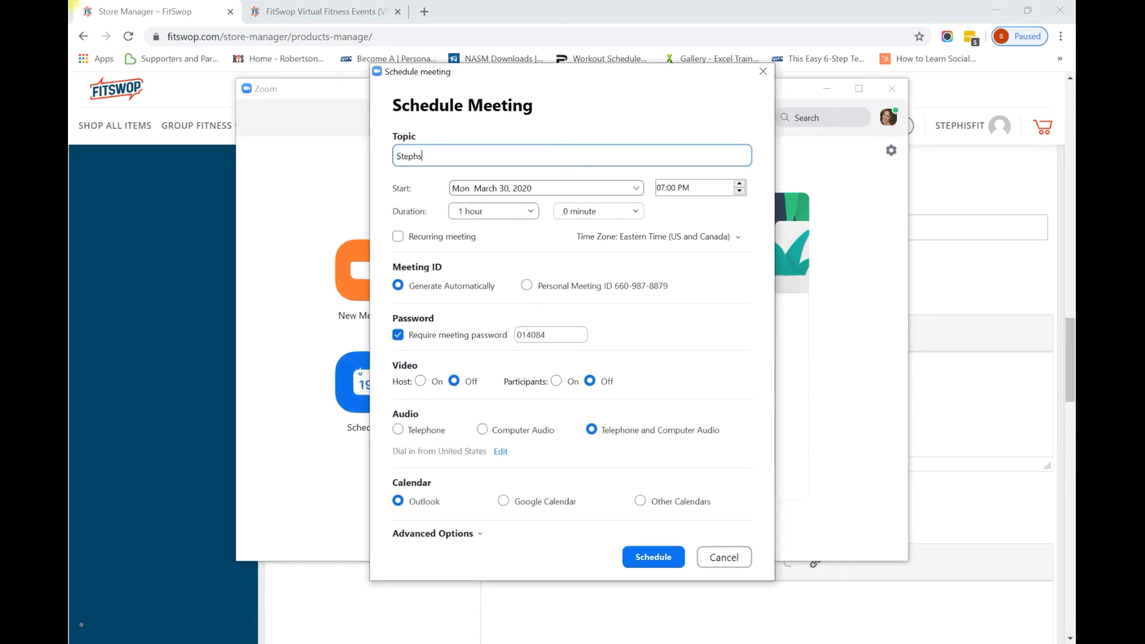
type("'s YogaC")
key("BackSpace")
key("BackSpace")
key("BackSpace")
key("BackSpace")
key("BackSpace")
type("Restorative Yoga Class")
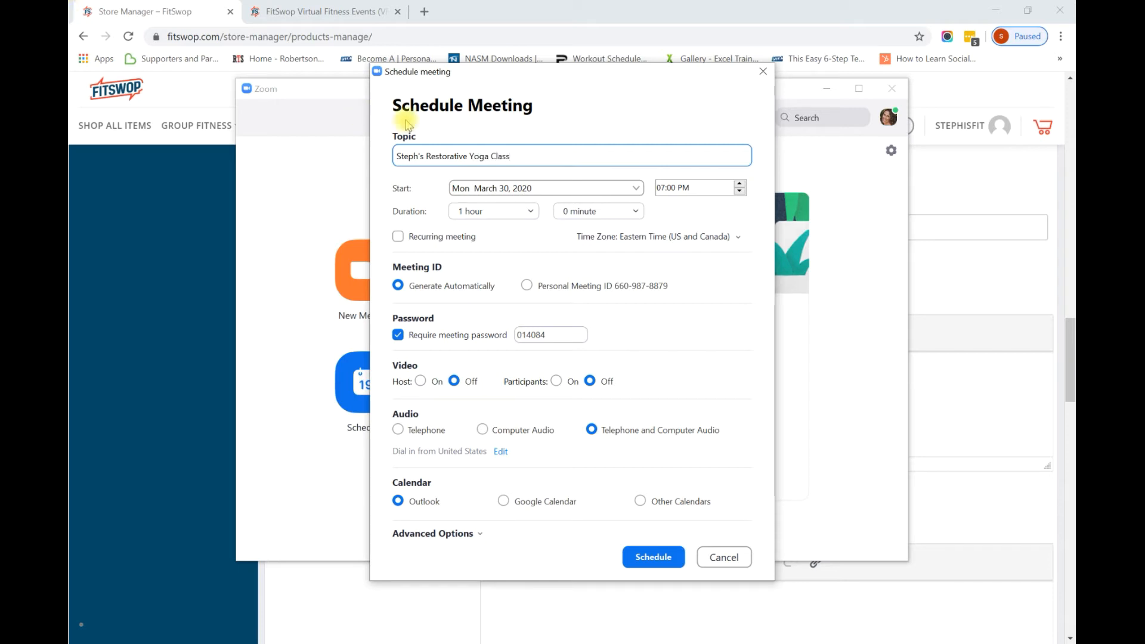
Set the meeting start to March 31, 2020 at 9:00 AM.
left_click(635, 188)
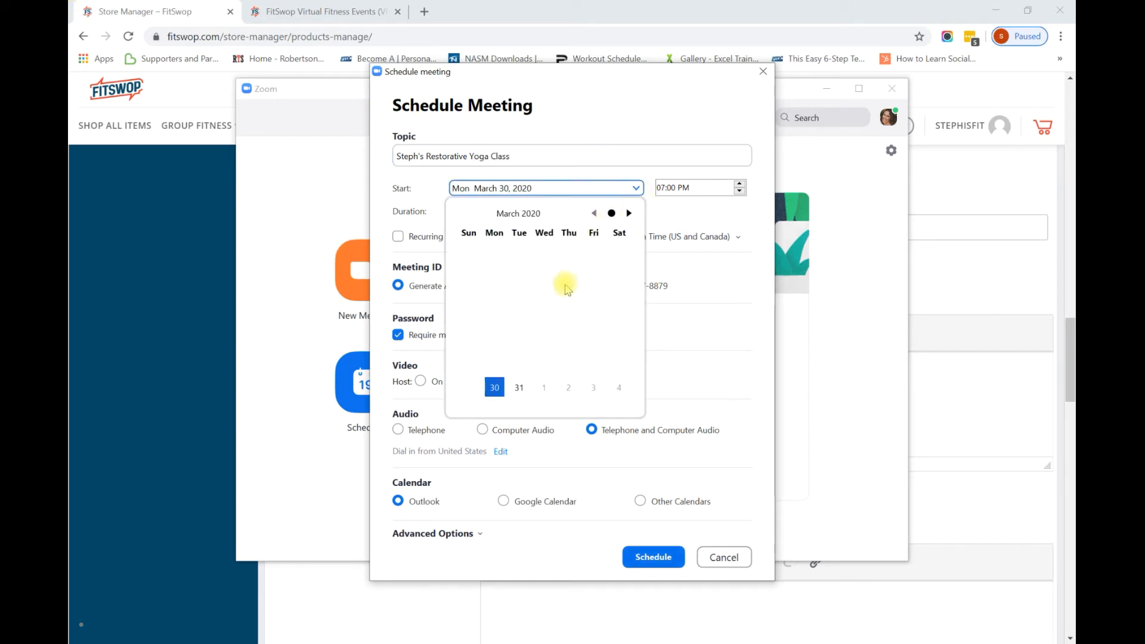
left_click(519, 387)
left_click(662, 189)
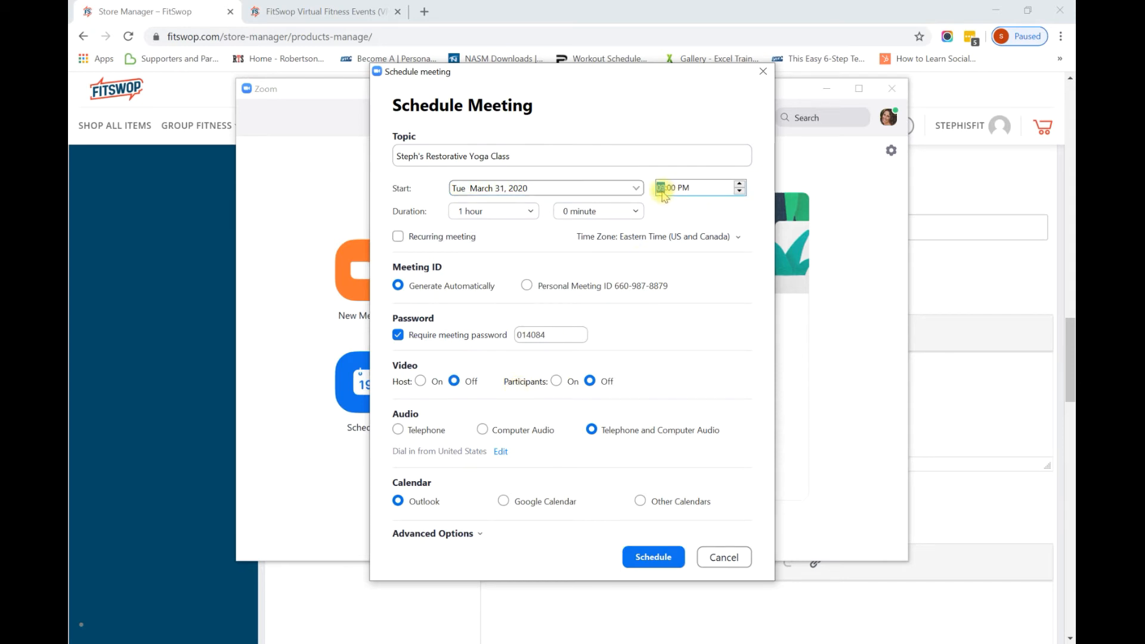
left_click(685, 187)
type("a")
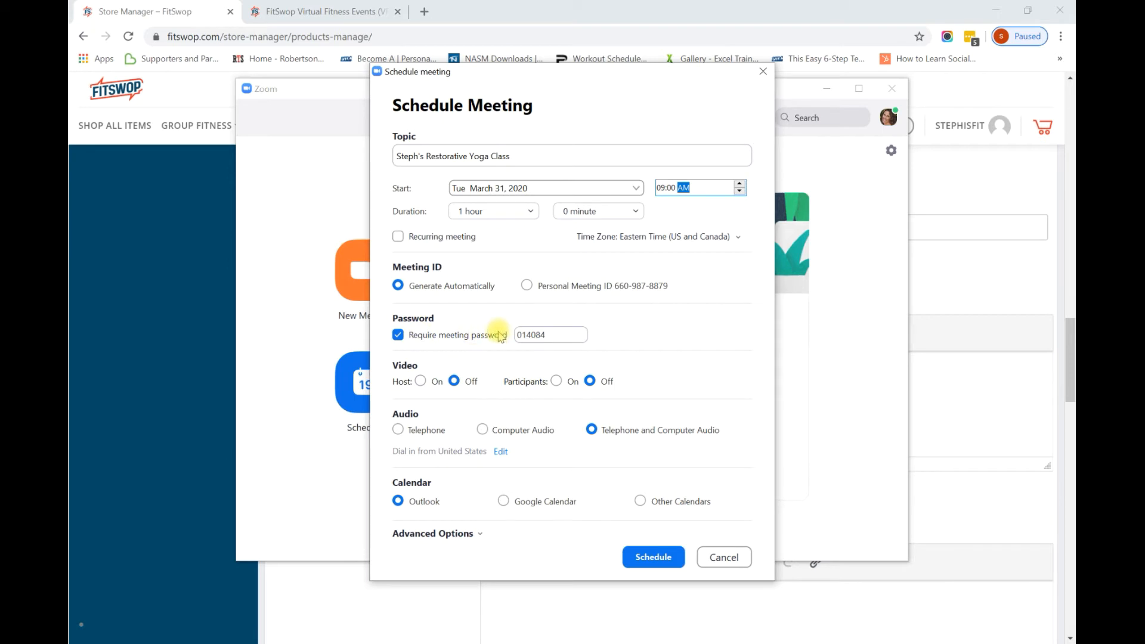
left_click(415, 383)
Turn host and participant video on, allow only authenticated users, and schedule the meeting.
left_click(420, 381)
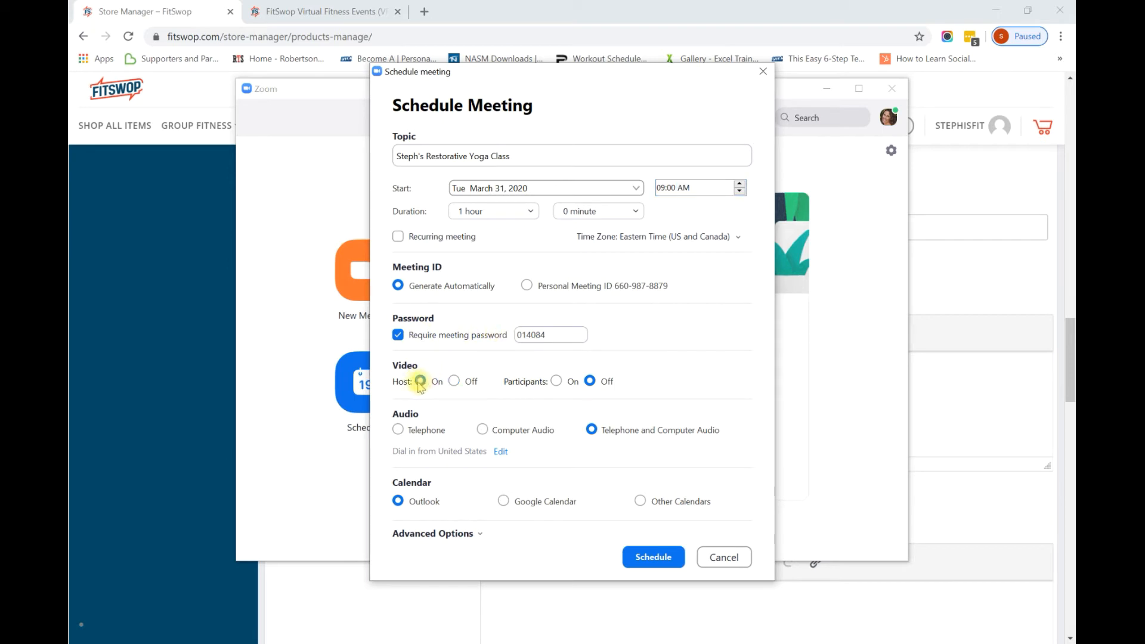
left_click(556, 381)
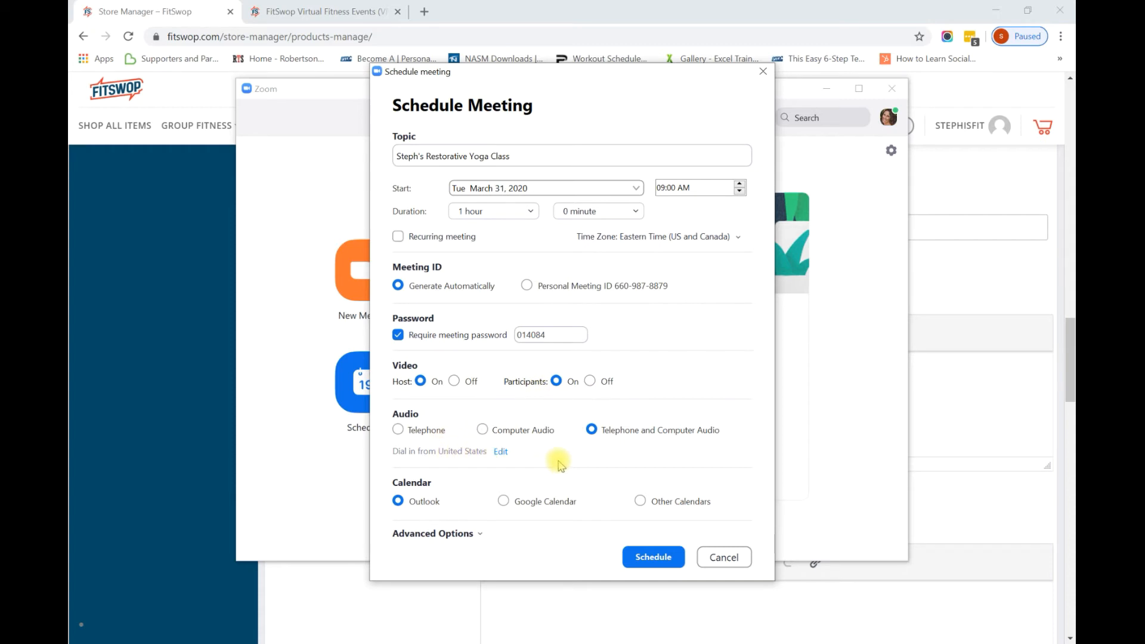
left_click(474, 533)
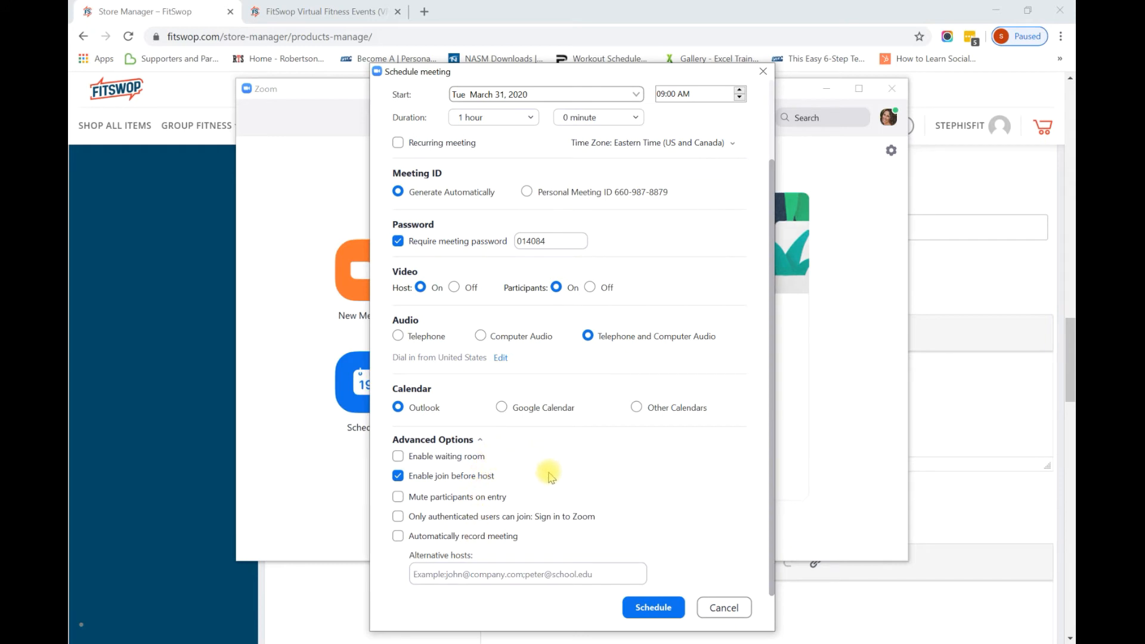
left_click(397, 517)
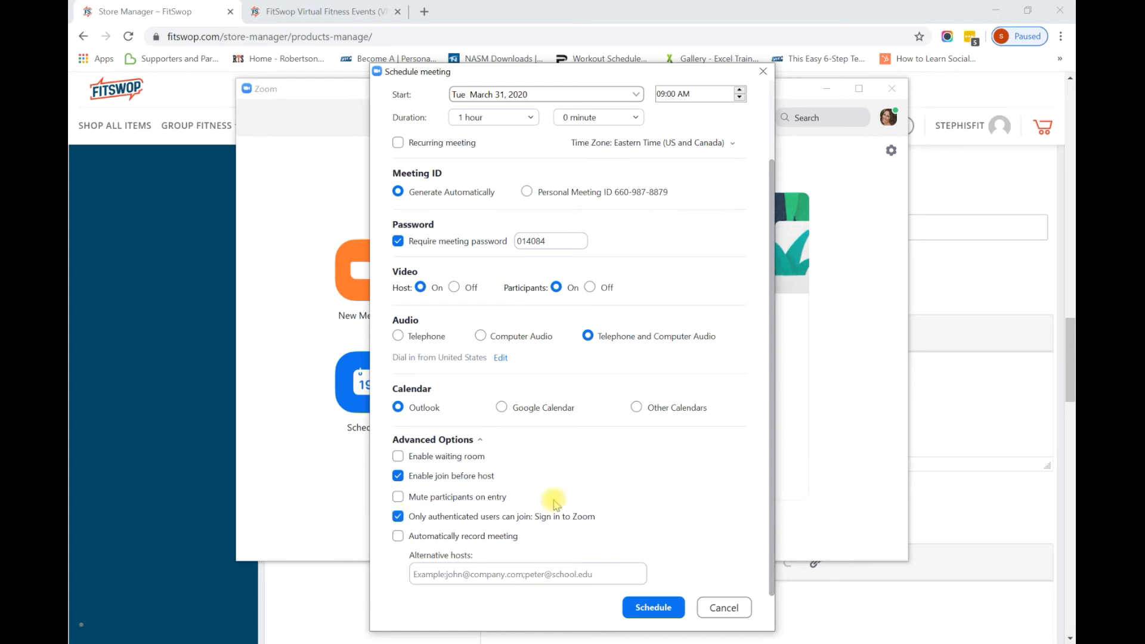
left_click(654, 608)
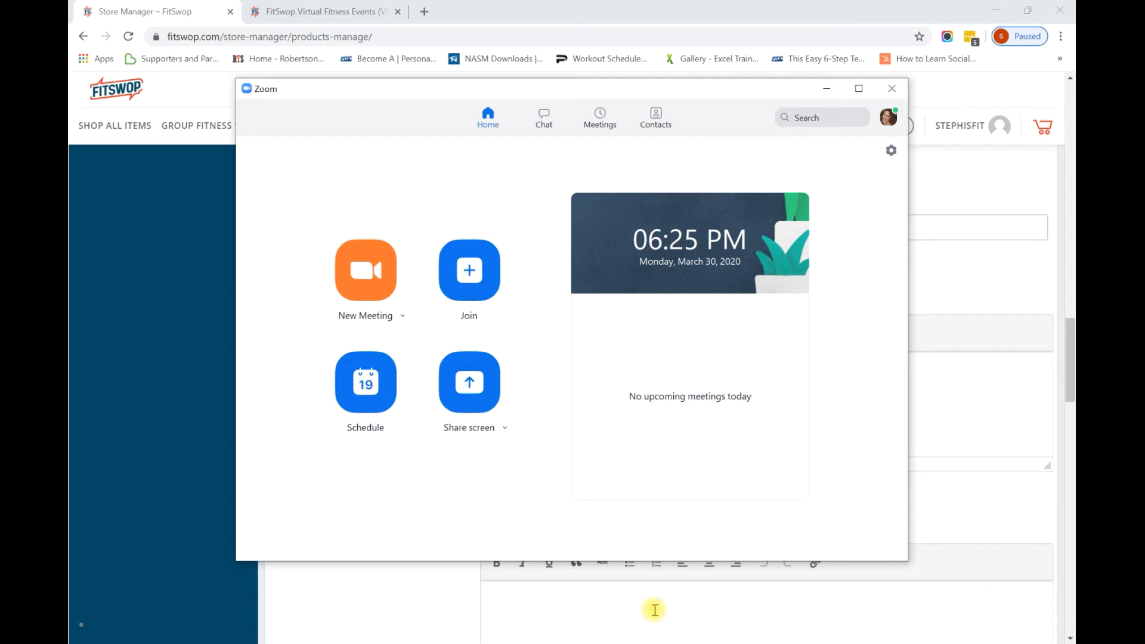
Copy the Zoom invitation text from the Restorative Yoga Class meeting in Outlook.
left_click(501, 643)
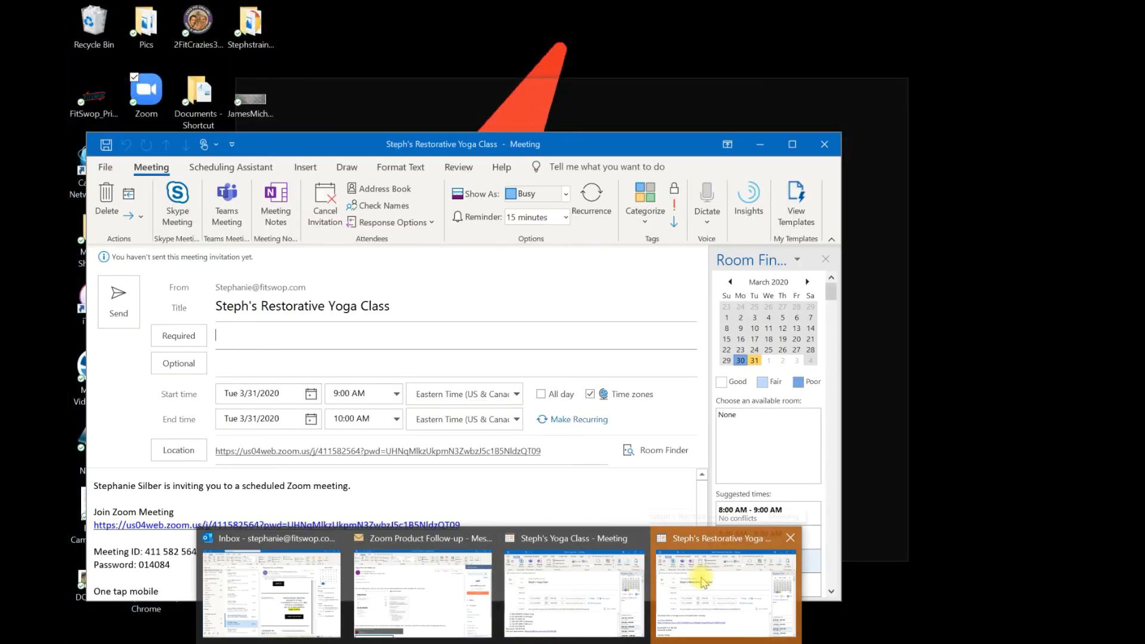
left_click(704, 581)
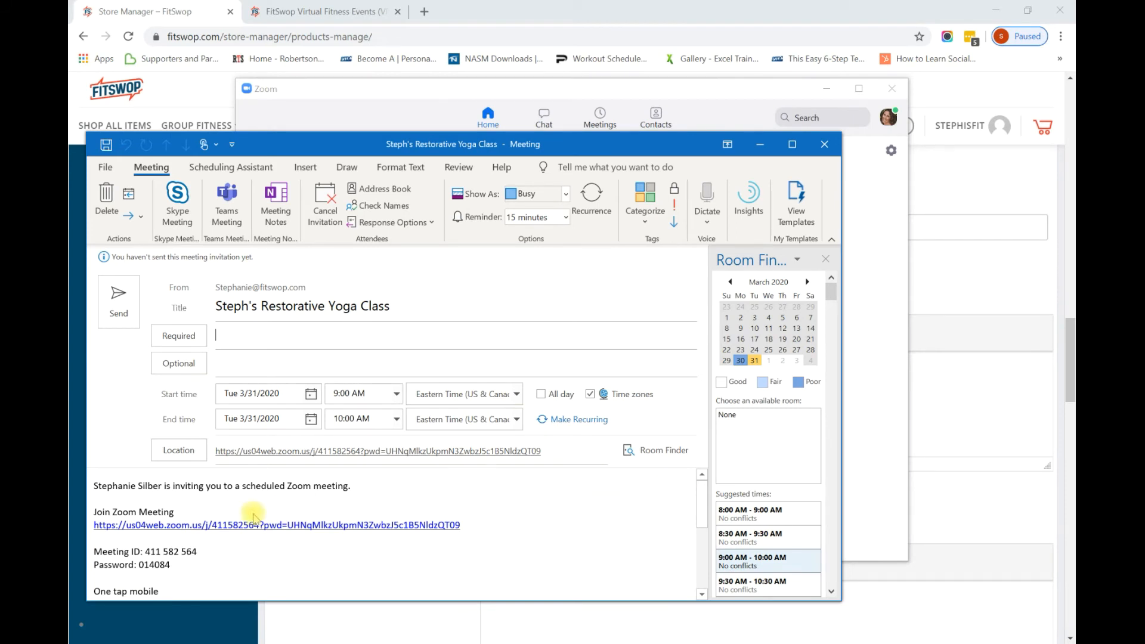
left_click(95, 511)
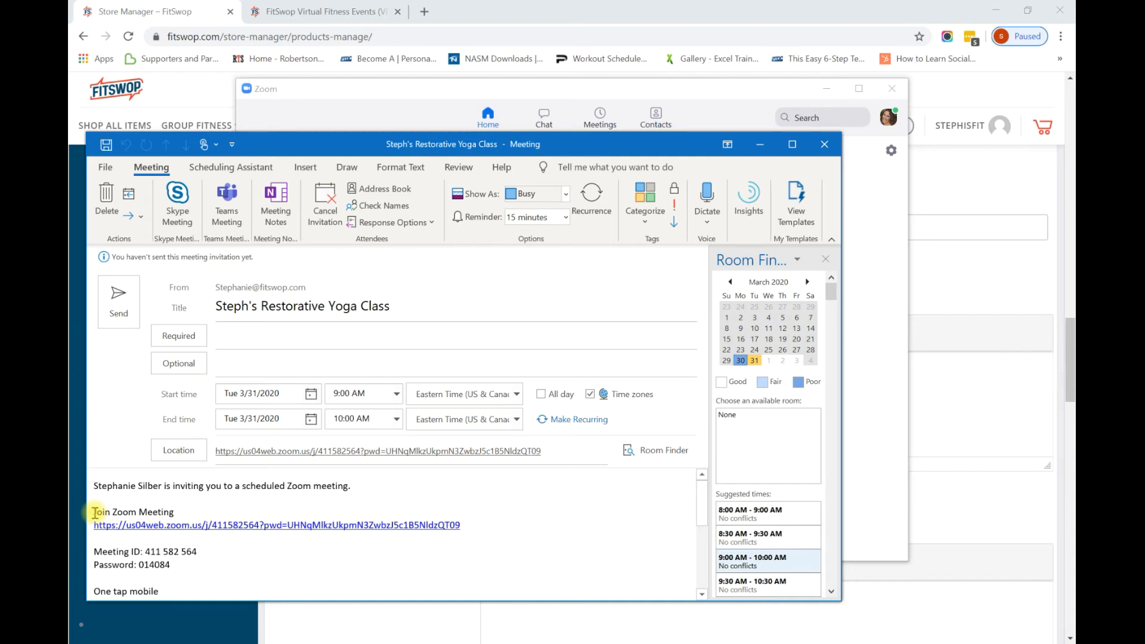
left_click_drag(96, 512, 380, 578)
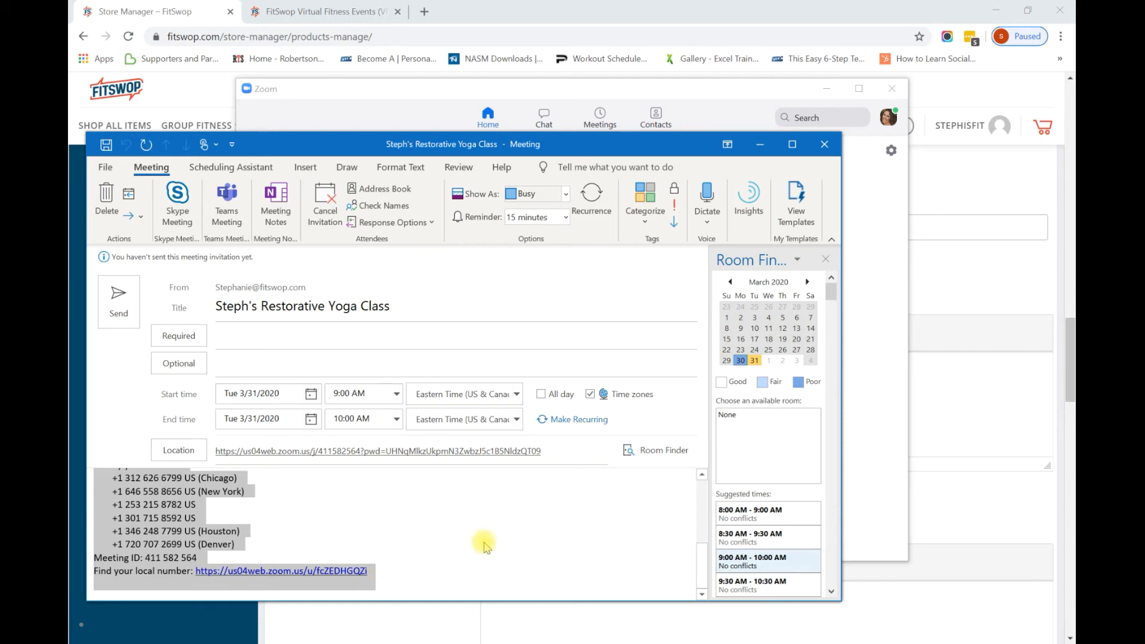
left_click(507, 547)
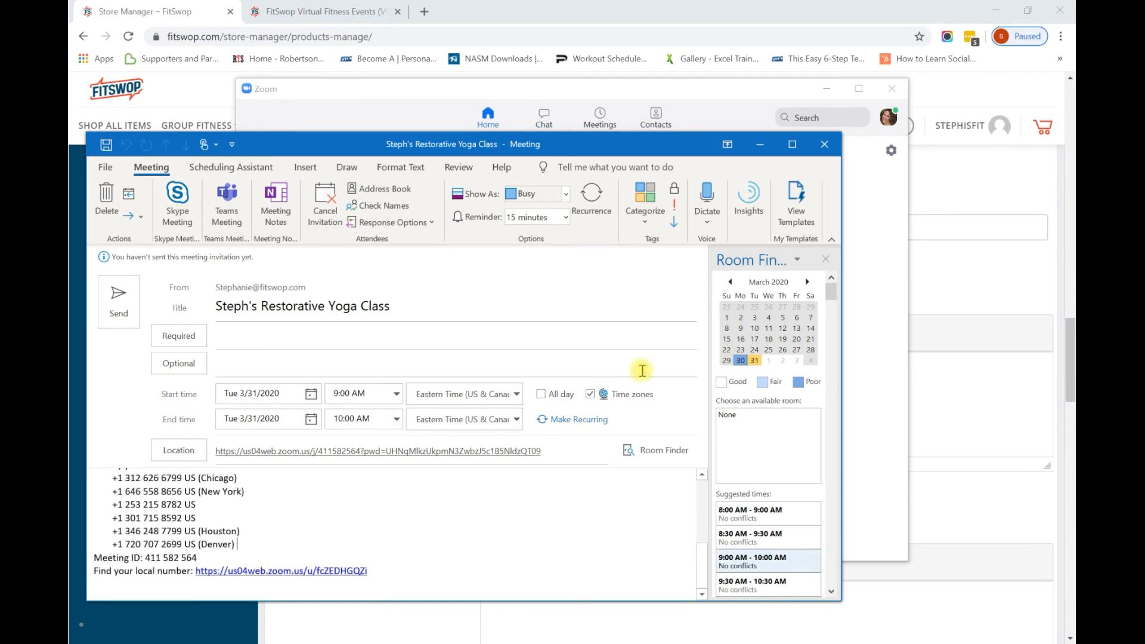
Minimize Outlook and Zoom and return to FitSwop's Ticket text editor.
left_click(761, 144)
left_click(823, 88)
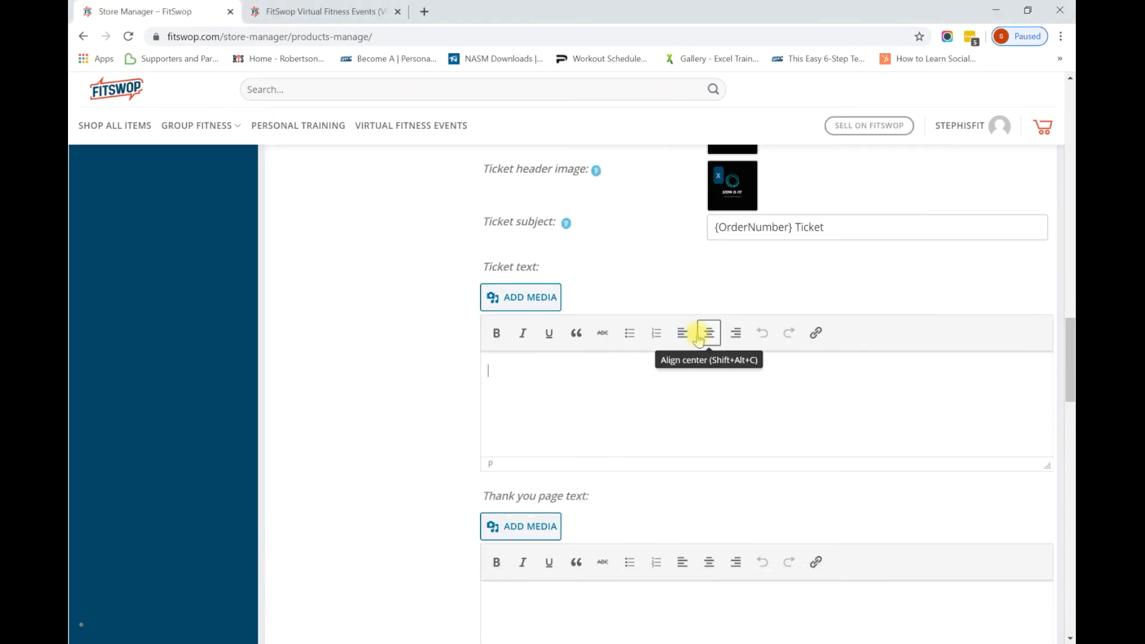
left_click(640, 393)
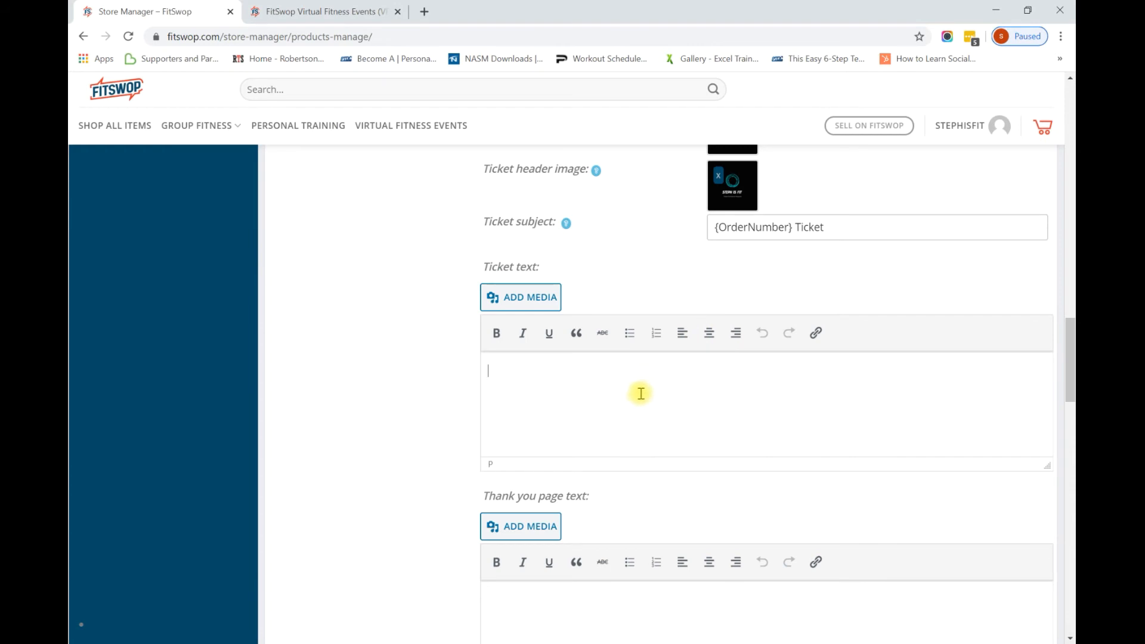
Paste the Zoom invitation into the Ticket text.
key("ctrl+v")
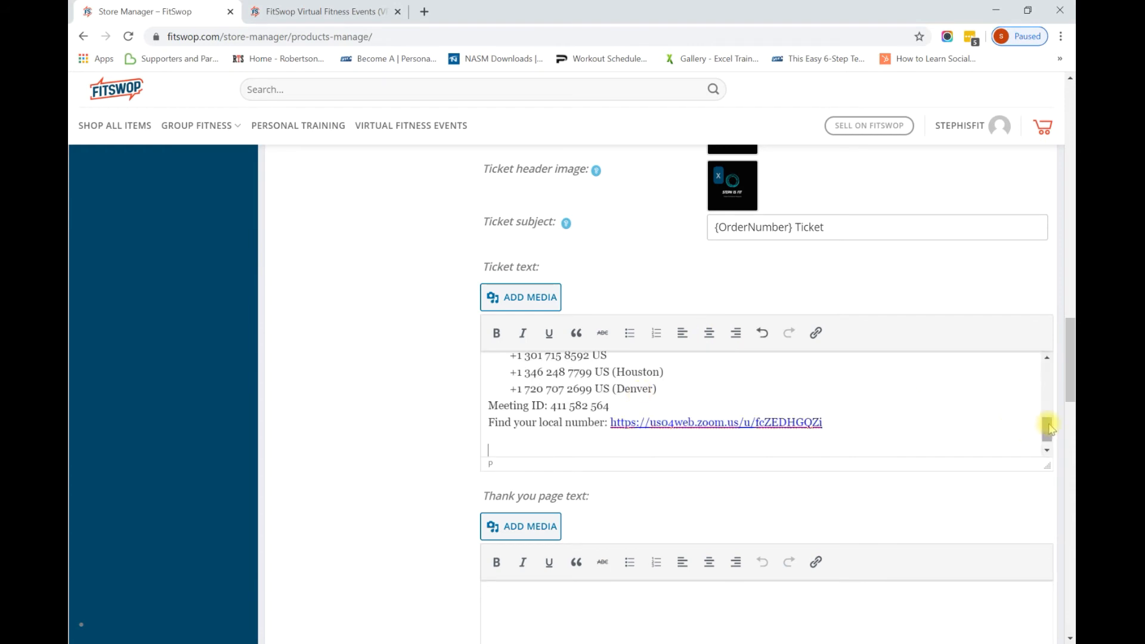
left_click_drag(1049, 427, 1050, 368)
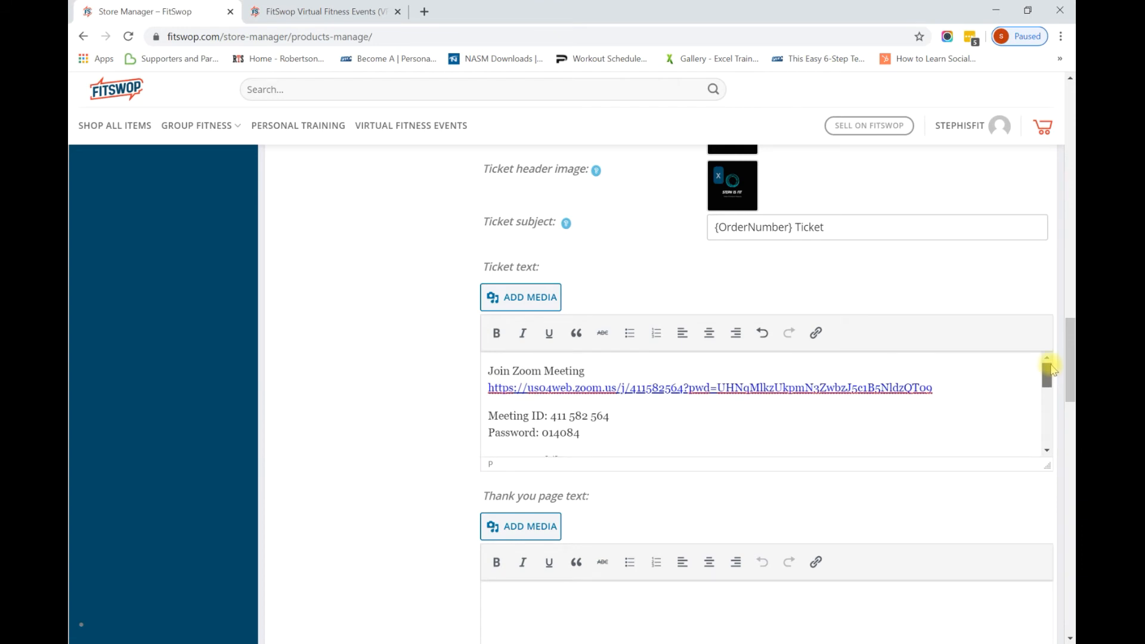
left_click_drag(1071, 374, 1072, 417)
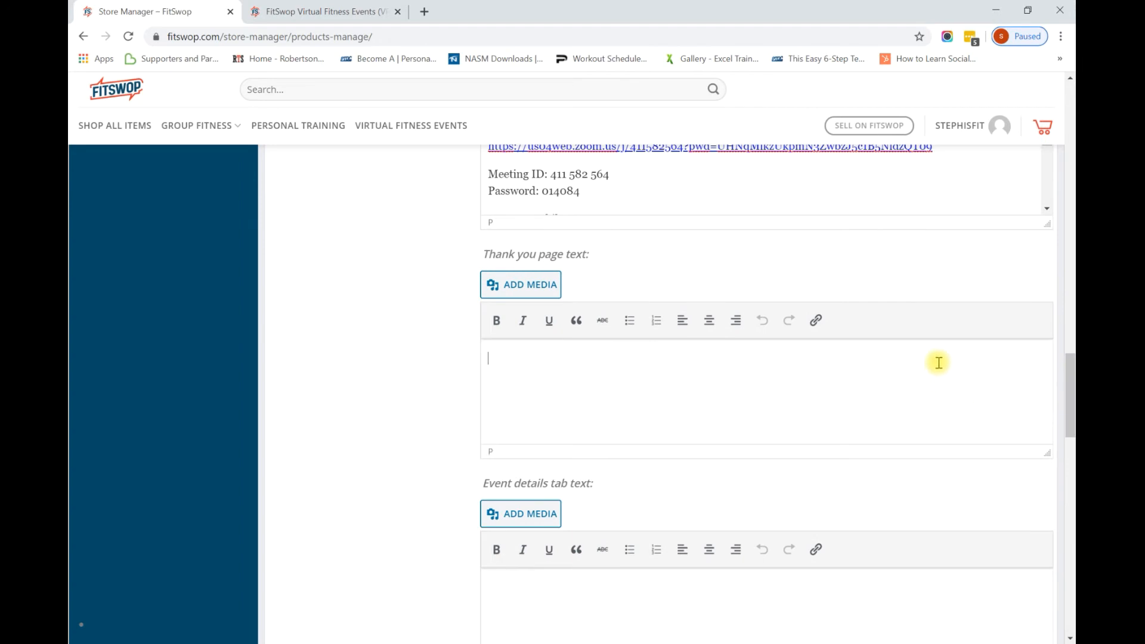
Write a Thank you page text thanking buyers for the restorative yoga class pass and supporting their local group fitness instructor.
type("Thank you so much for pu")
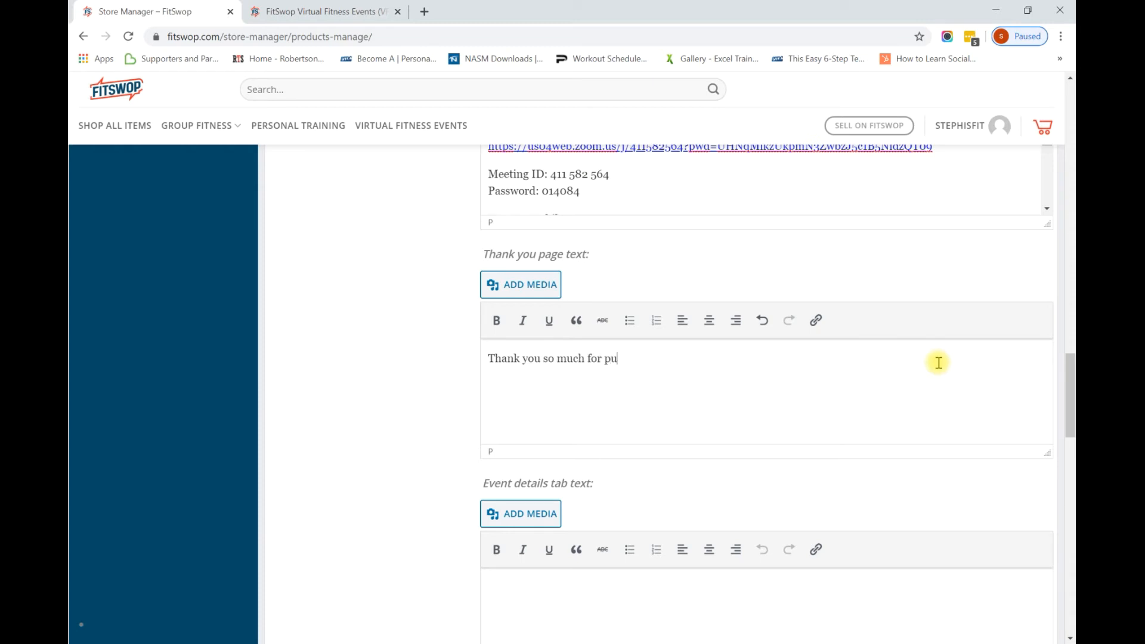
type("rchasing t")
type("pass to ")
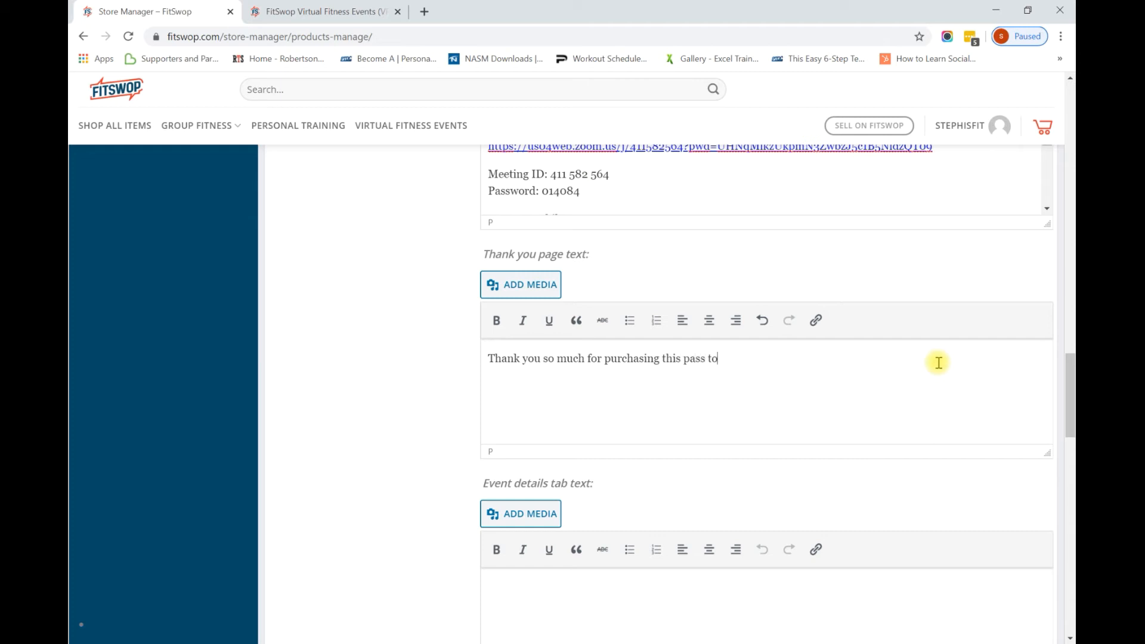
type("Stephs'")
type(" re")
key("BackSpace")
key("BackSpace")
key("BackSpace")
key("BackSpace")
type("'s restorative ")
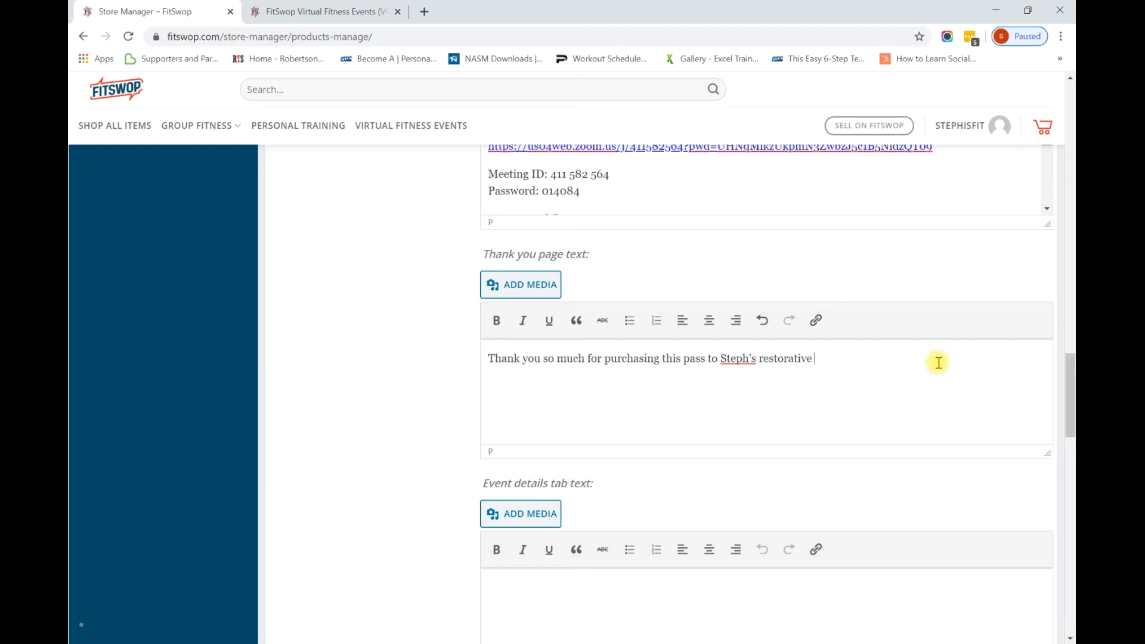
type("yoga class")
type(". ")
type(" and for supp")
type("or")
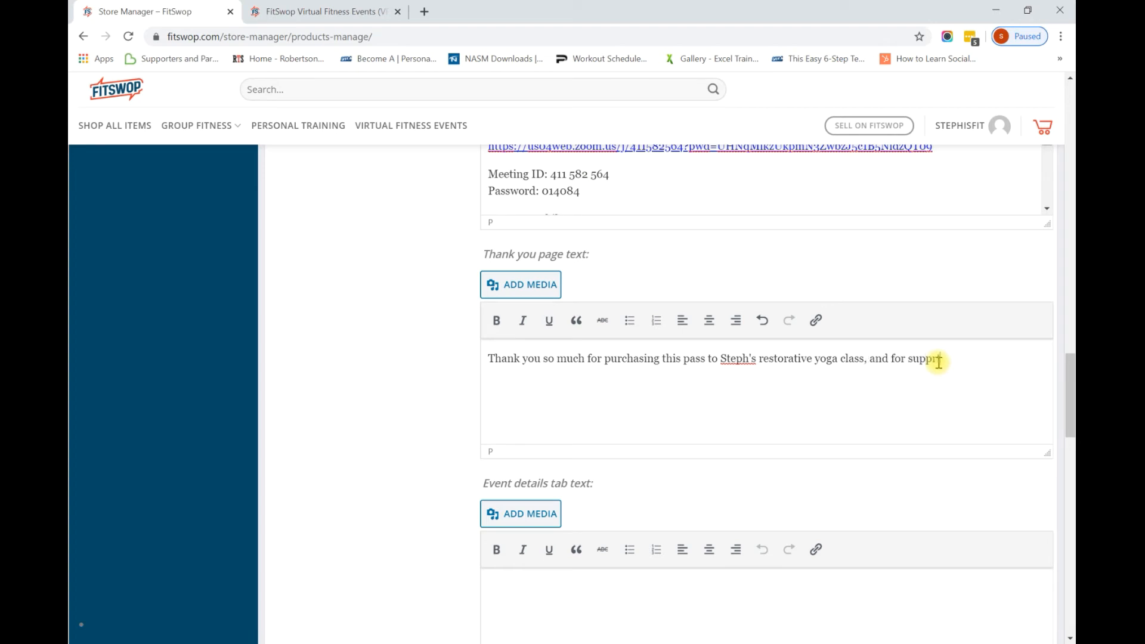
type("orting your local fell")
key("BackSpace")
key("BackSpace")
type("group")
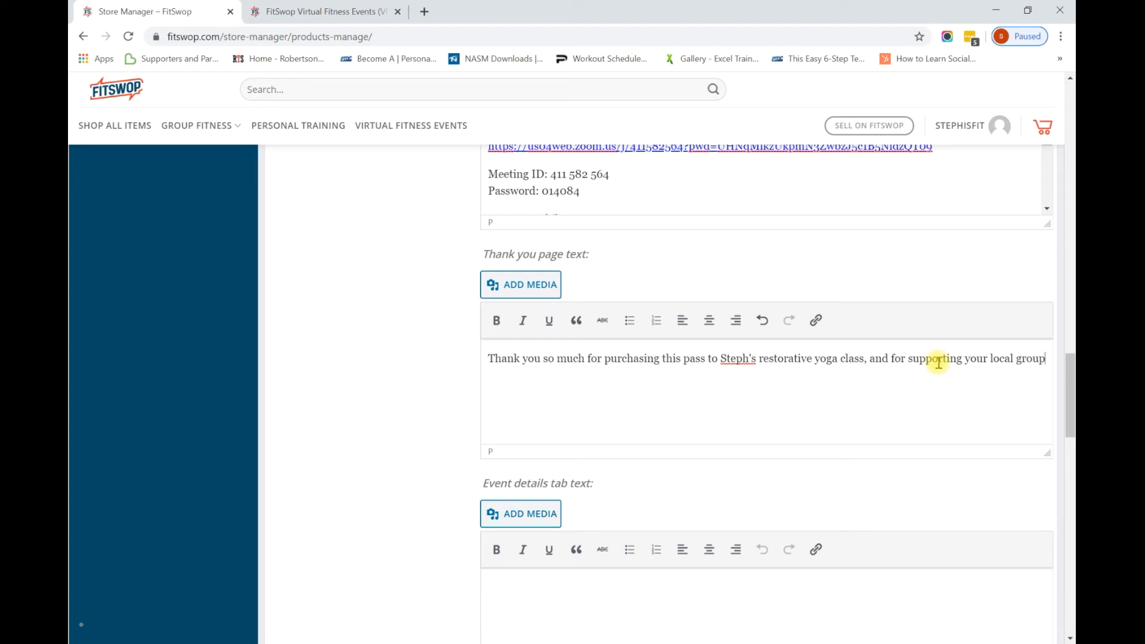
type(" fitness instructor!")
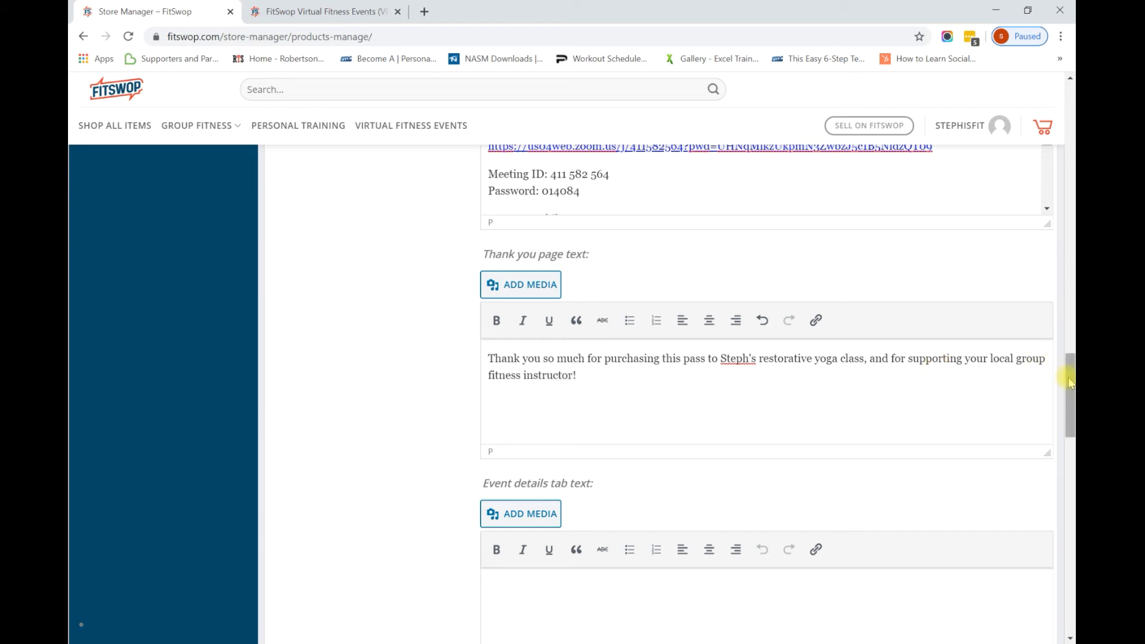
left_click_drag(1069, 382, 1068, 409)
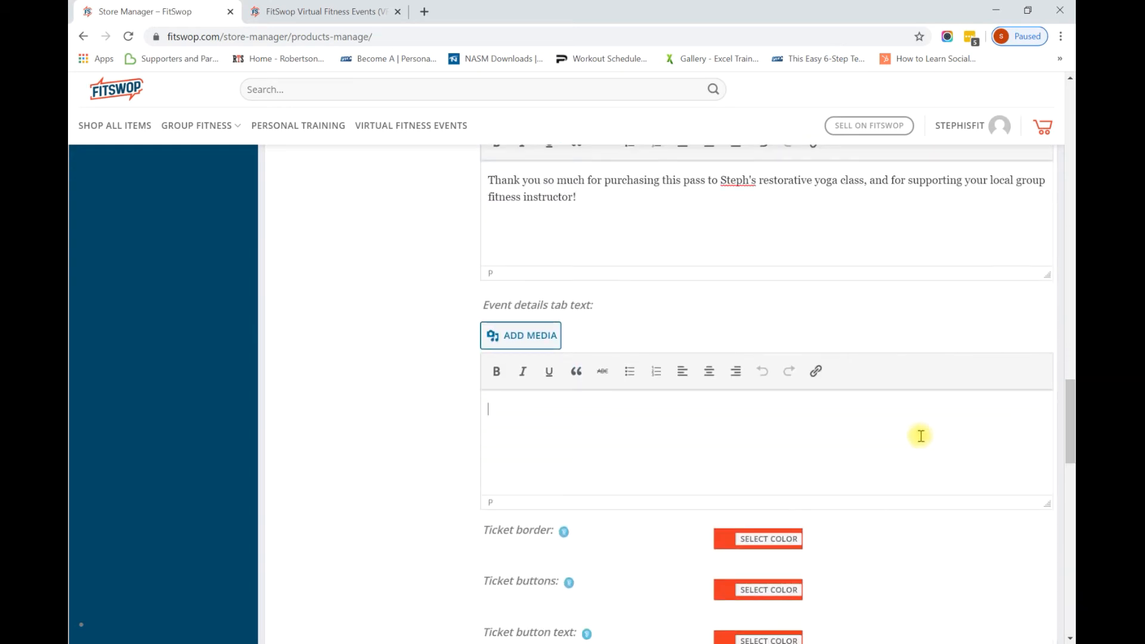
Add 'Date: March 28, 2020' and a 9:00 am start time with an arrive-five-minutes-early note.
type("Date: March 28")
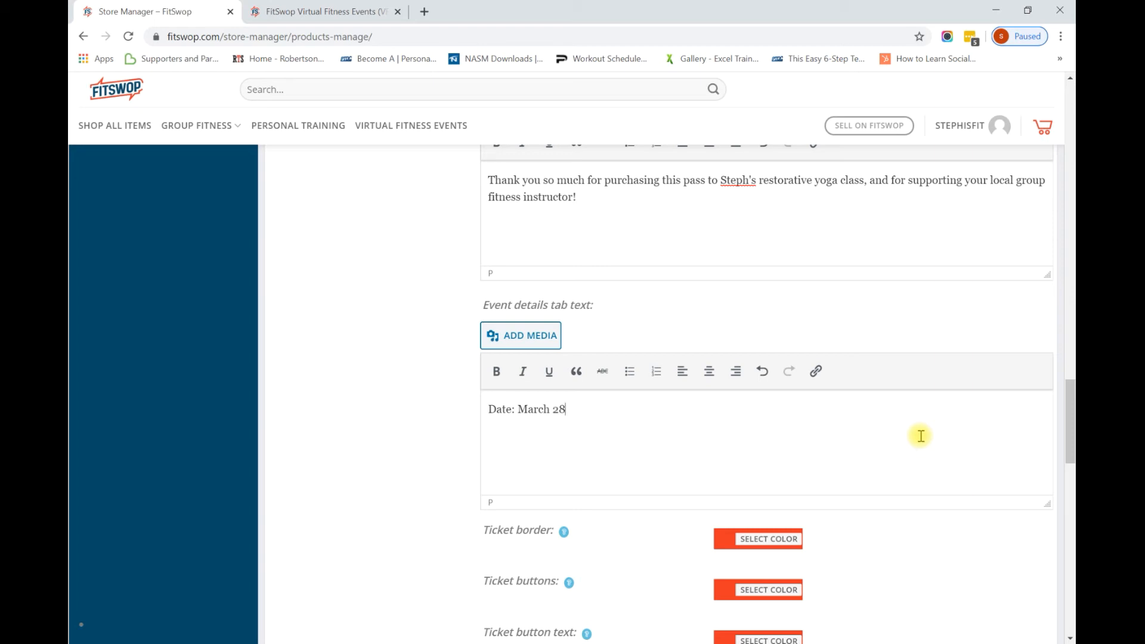
type(", 2020")
key("Return")
type("Time 9:00")
key("Left")
key("Left")
key("Left")
key("Left")
key("BackSpace")
key("BackSpace")
key("BackSpace")
key("BackSpace")
key("BackSpace")
type("Start time;")
key("BackSpace")
key("BackSpace")
type(":")
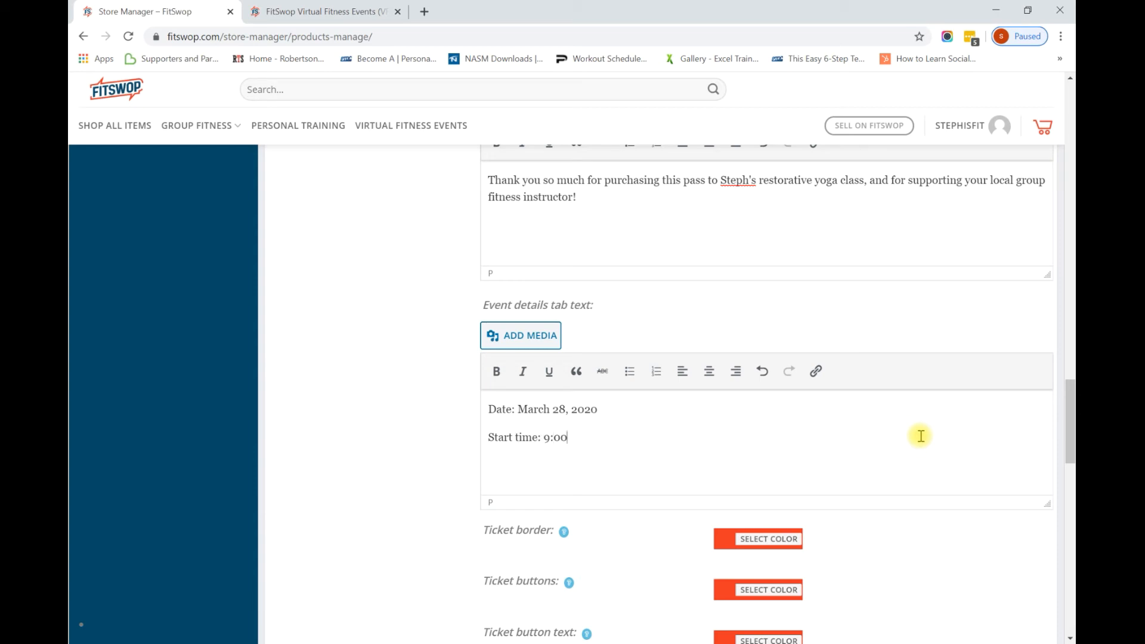
left_click(921, 436)
type("am (please arrive five m")
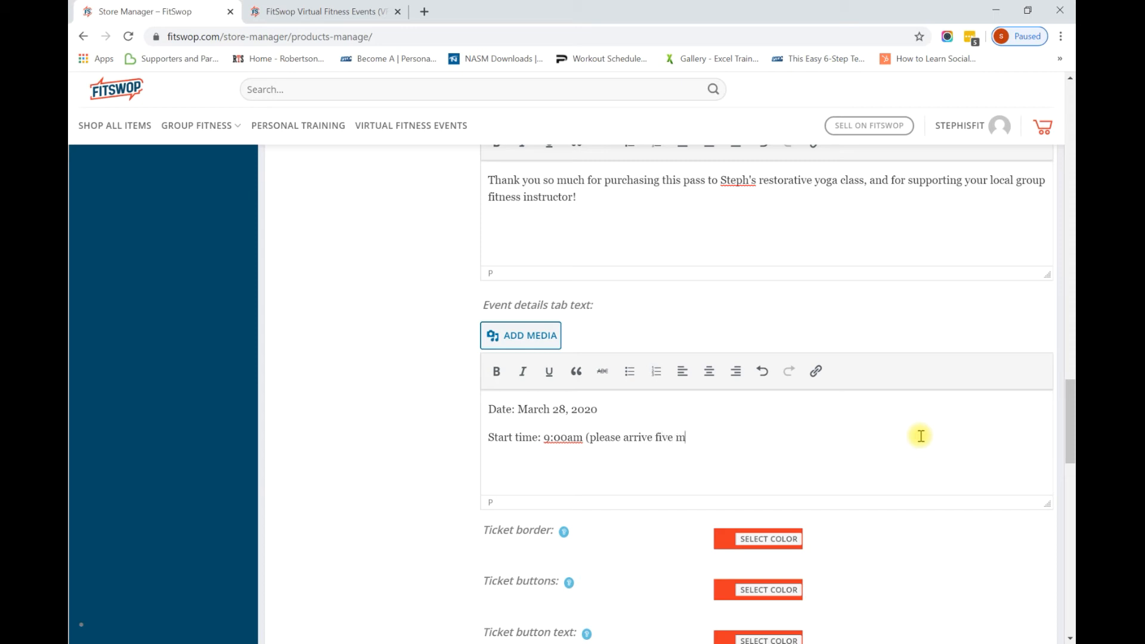
type("inutes early)")
Add 'End Time: 10:00 am' and capitalize 'Start Time'.
key("Return")
type("End Time")
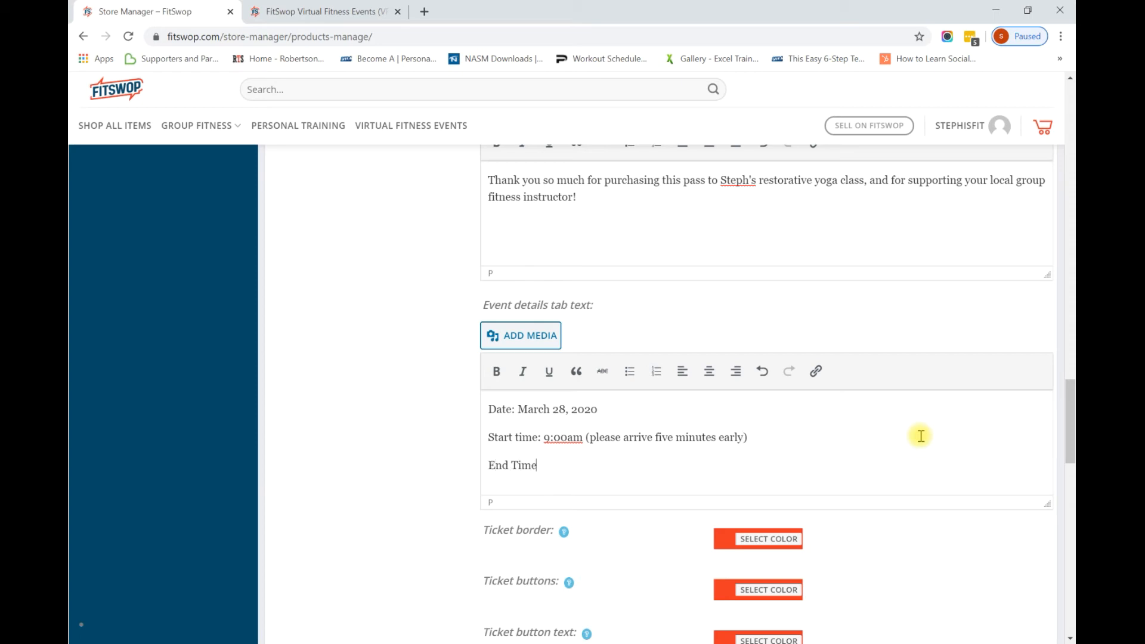
type(": 10")
type(":10")
type("00 am")
left_click(566, 439)
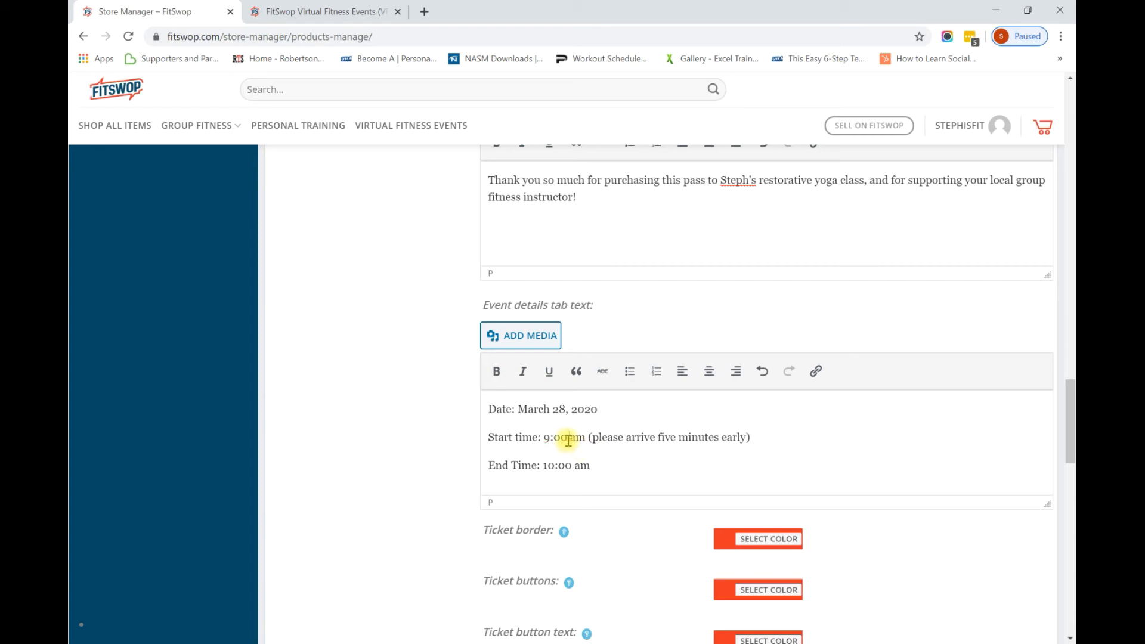
left_click(520, 440)
key("BackSpace")
type("T")
left_click(634, 467)
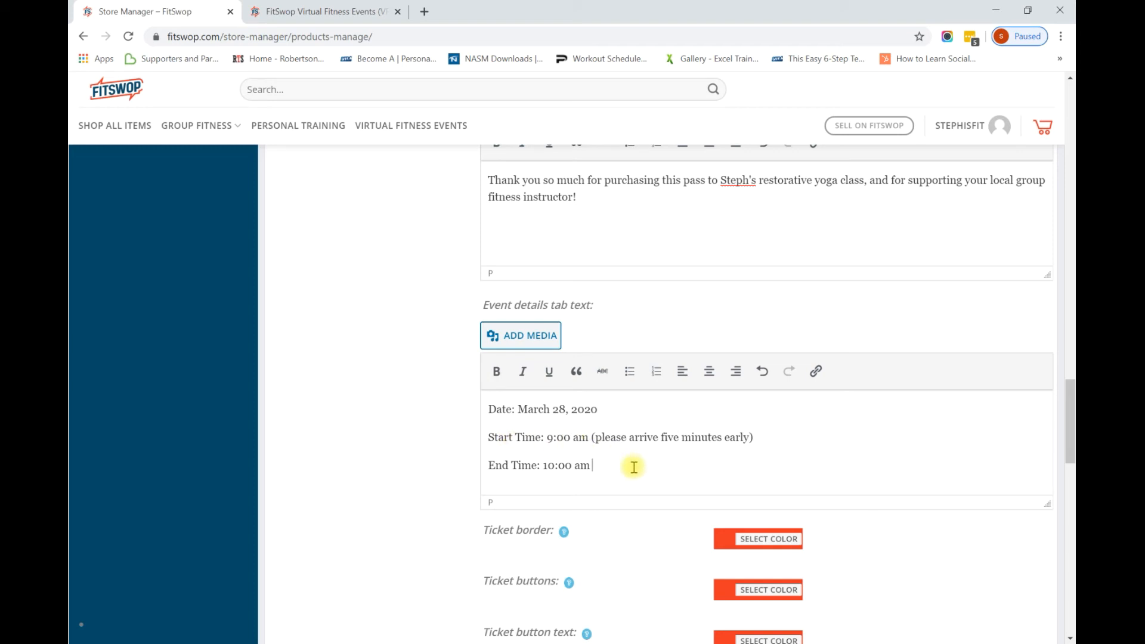
key("Return")
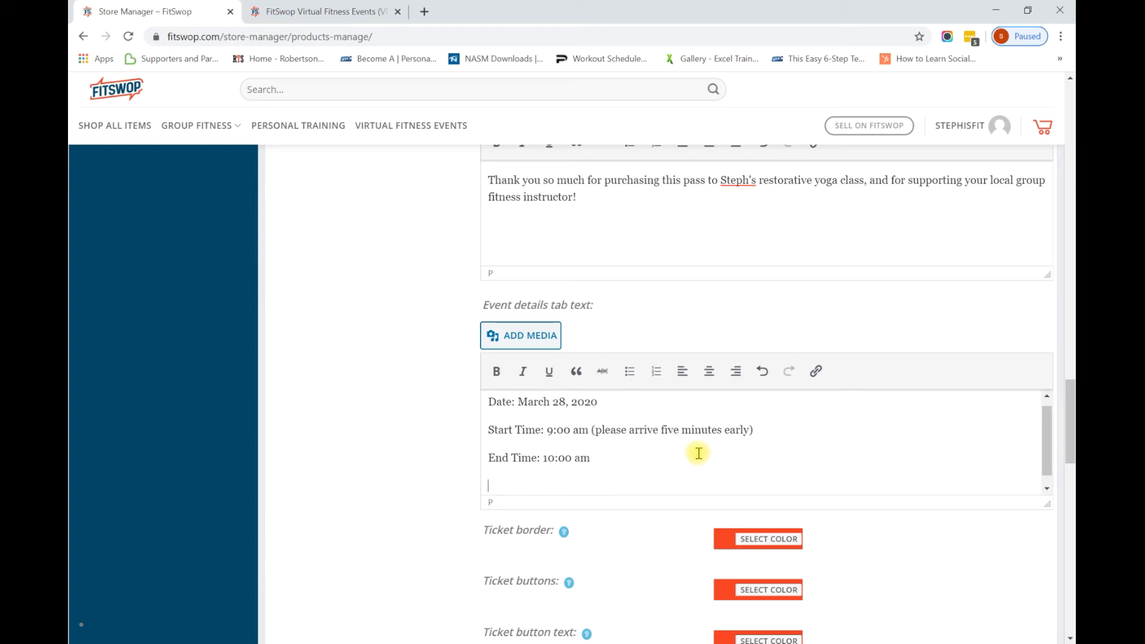
mouse_move(500, 643)
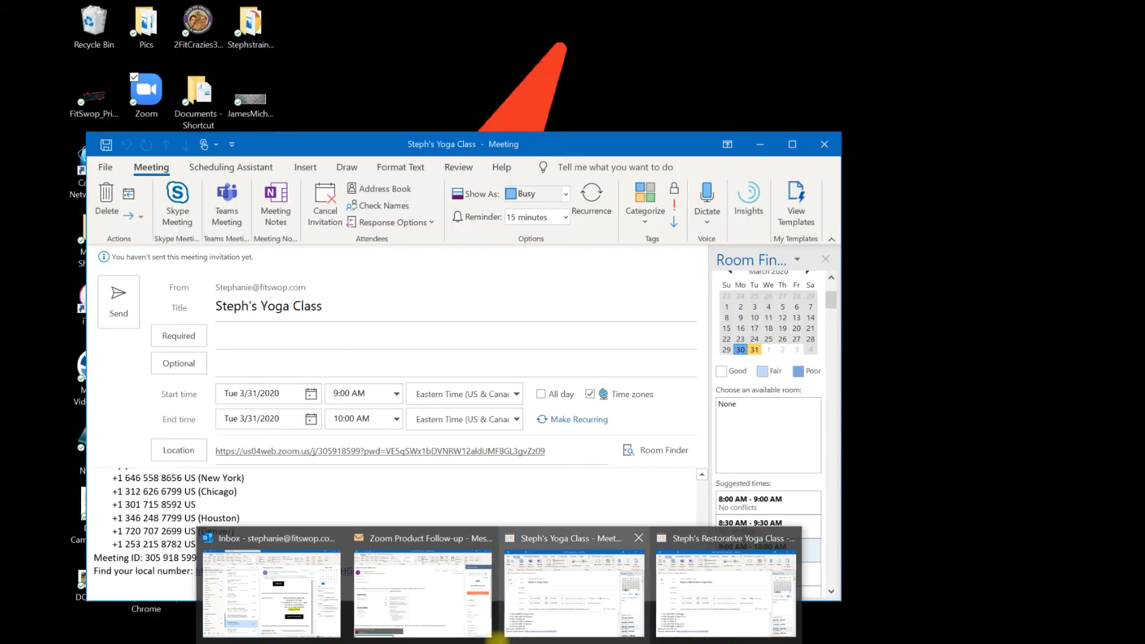
Read through the Zoom Product Follow-up email in Outlook, then minimize it.
mouse_move(396, 626)
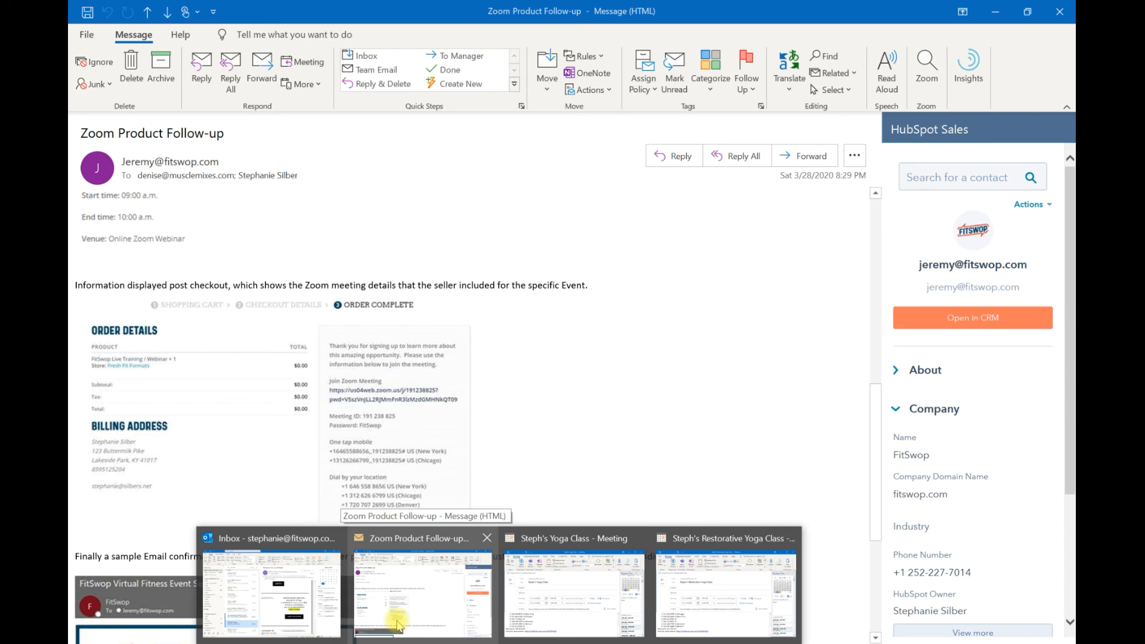
left_click(396, 626)
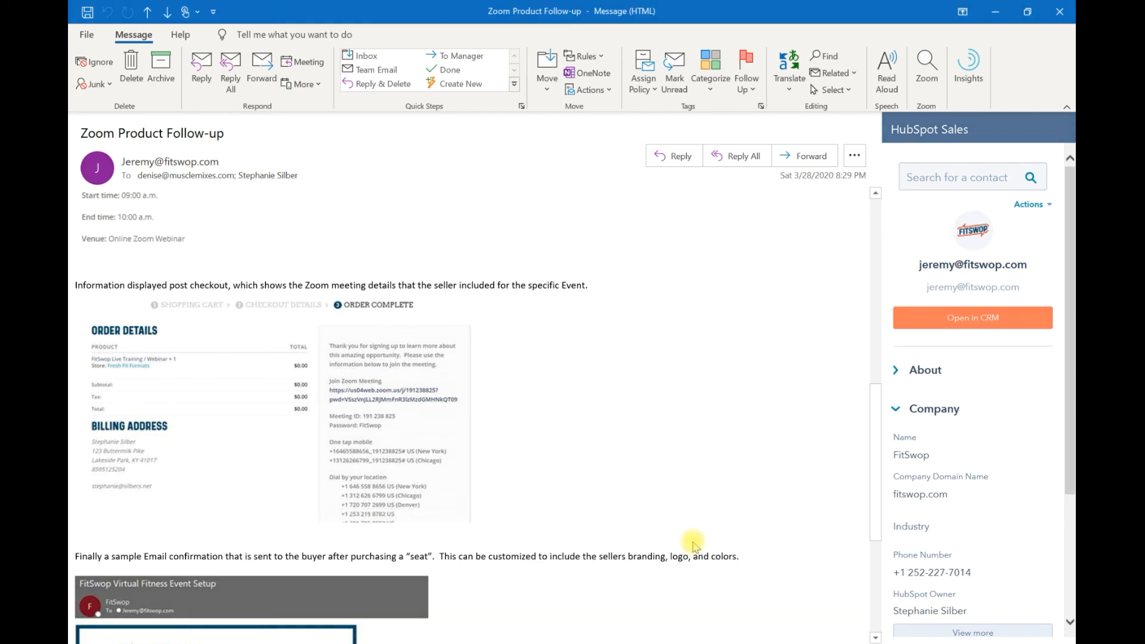
scroll(874, 465, "down", 2)
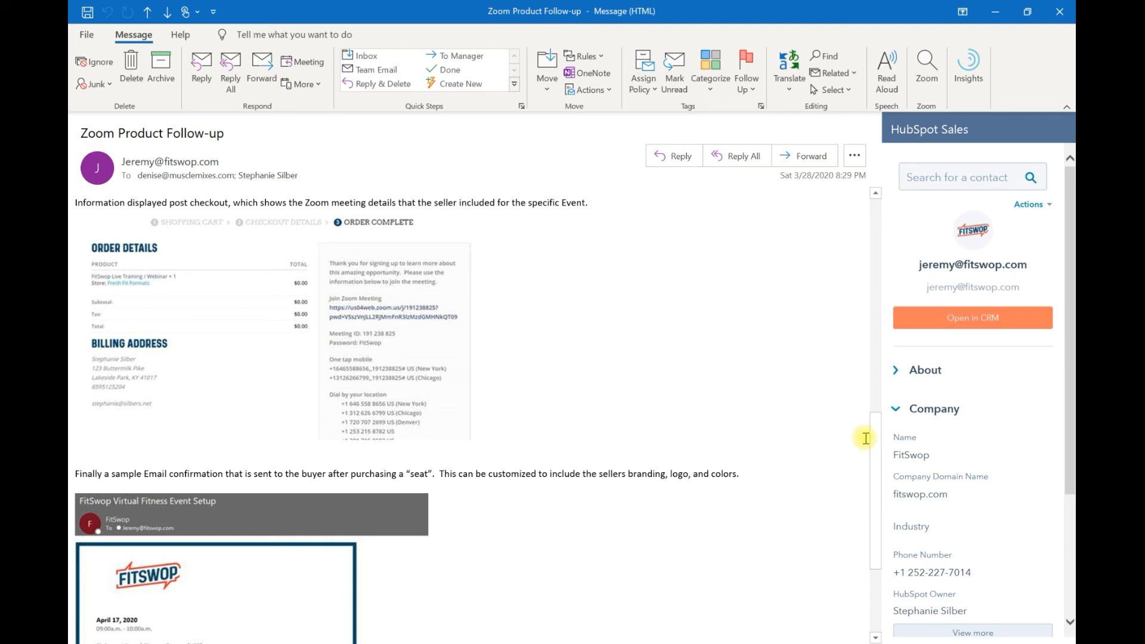
left_click_drag(876, 460, 879, 525)
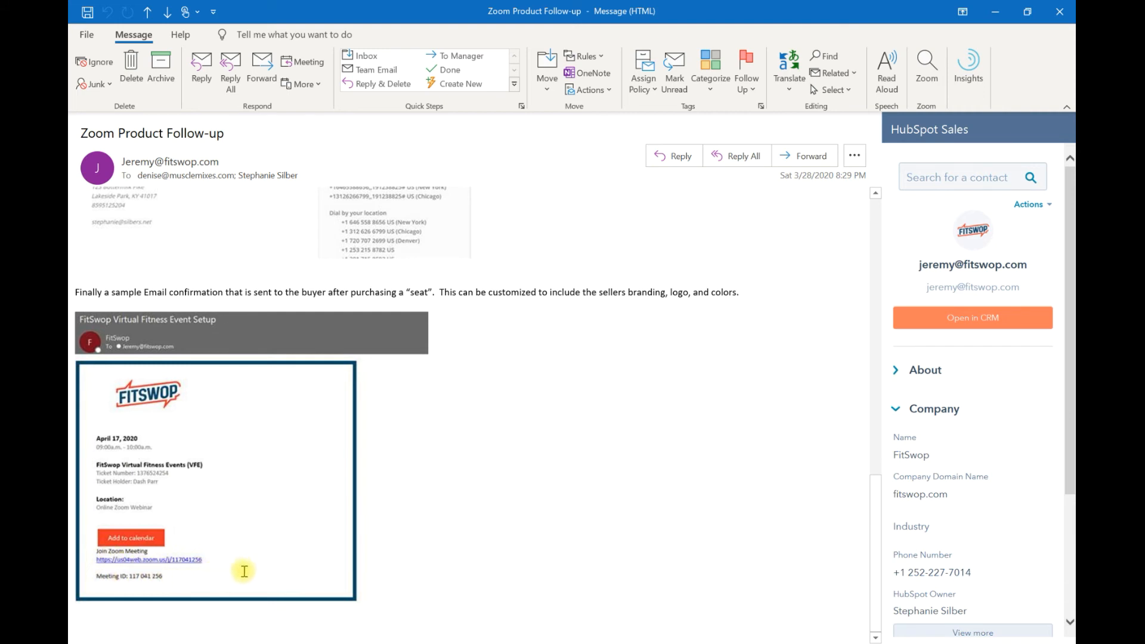
left_click(995, 12)
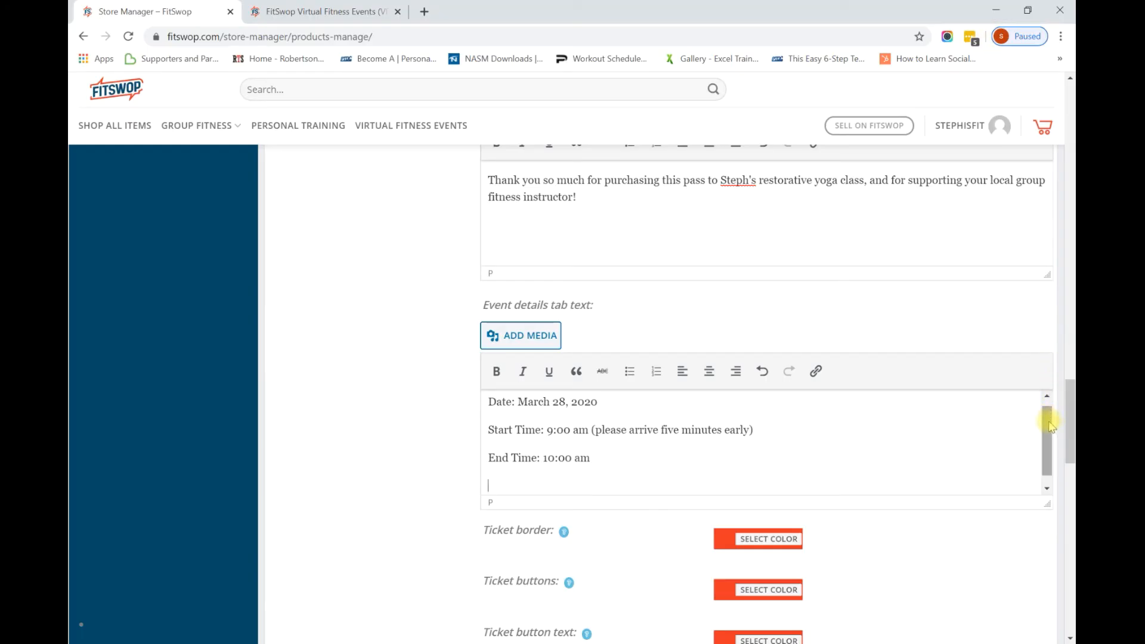
Review the ticket display checkboxes and their info tips.
scroll(1071, 456, "down", 2)
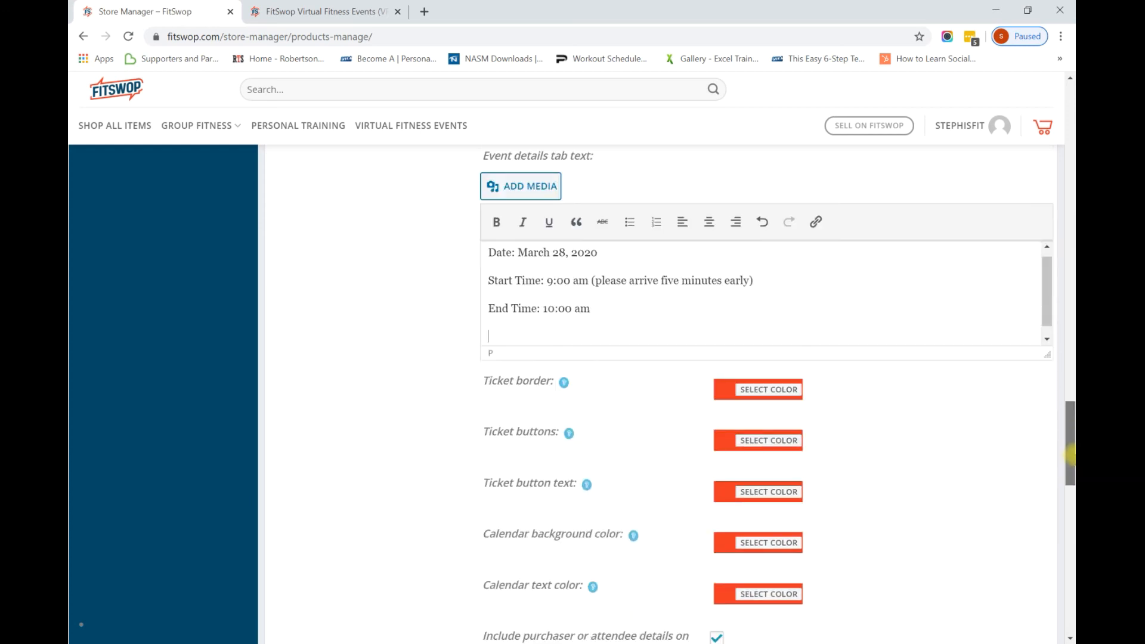
scroll(1070, 456, "down", 2)
left_click_drag(1071, 462, 1071, 501)
mouse_move(631, 372)
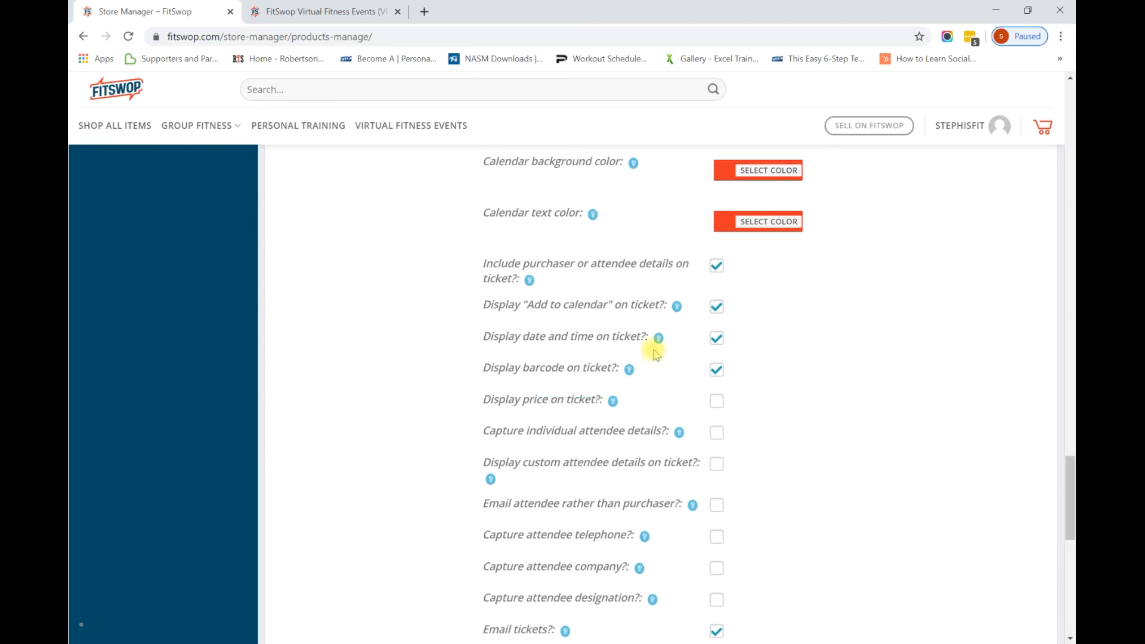
mouse_move(660, 340)
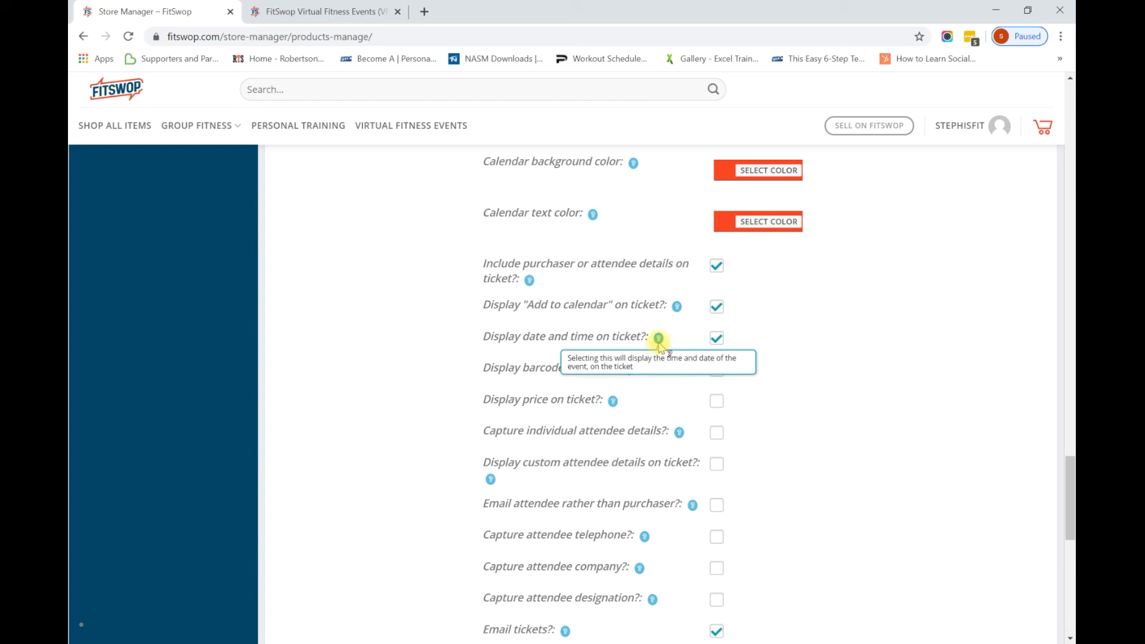
left_click_drag(1071, 464, 1071, 501)
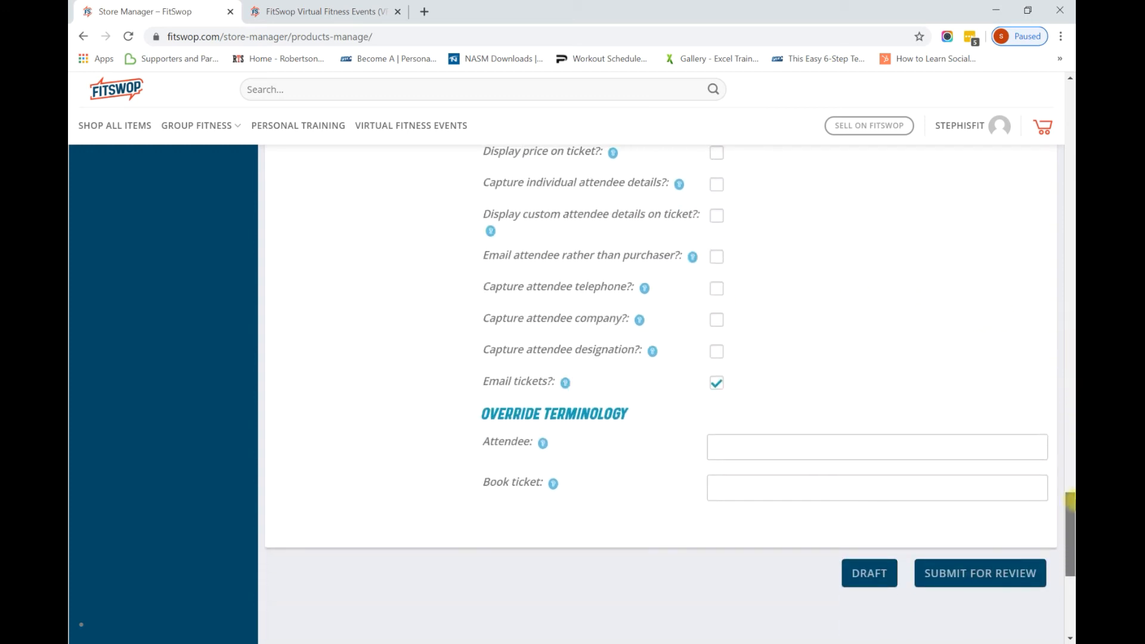
left_click_drag(1070, 501, 1063, 209)
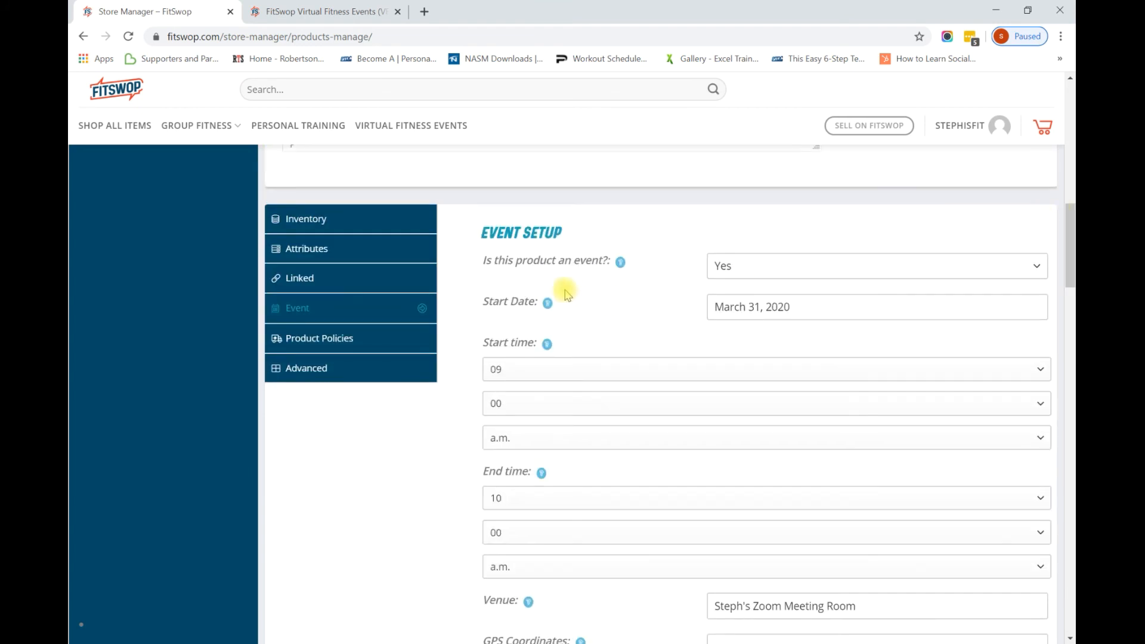
Check the Product Policies (no refunds, no cancellations) and the Advanced settings.
left_click(353, 337)
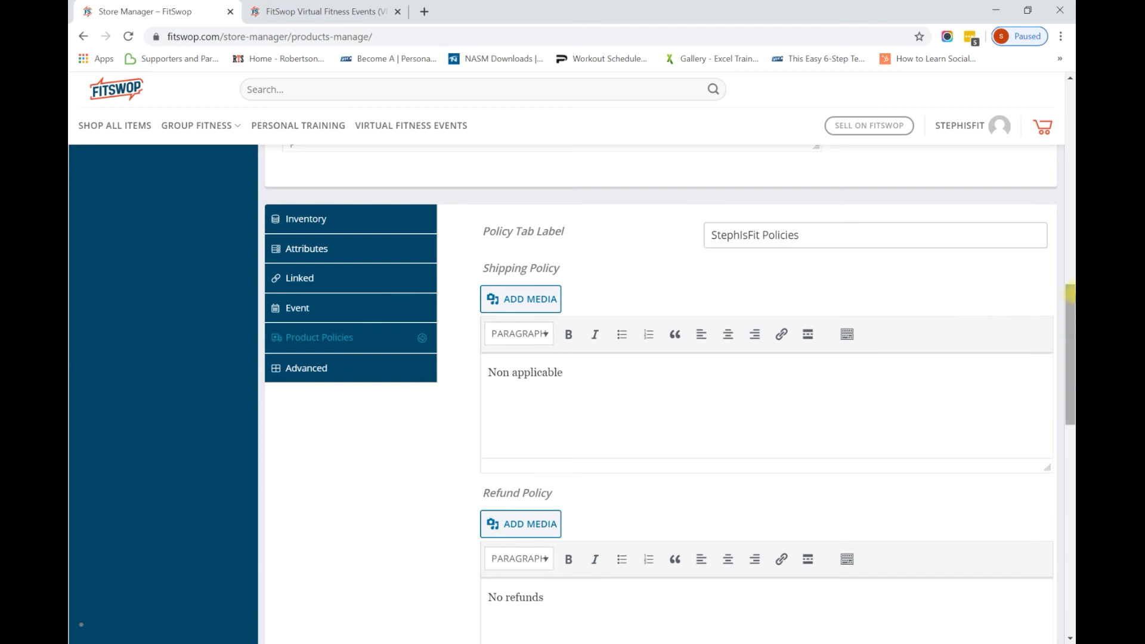
mouse_move(1069, 293)
left_mouse_down()
mouse_move(1069, 392)
mouse_move(1066, 263)
mouse_move(1066, 287)
left_mouse_up()
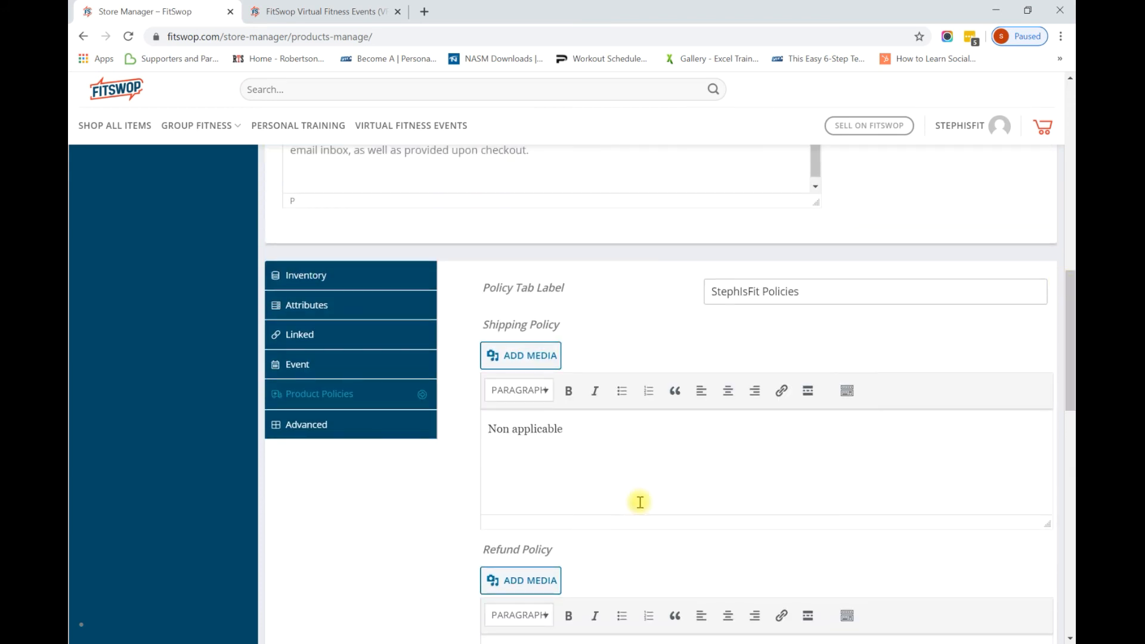
left_click(380, 429)
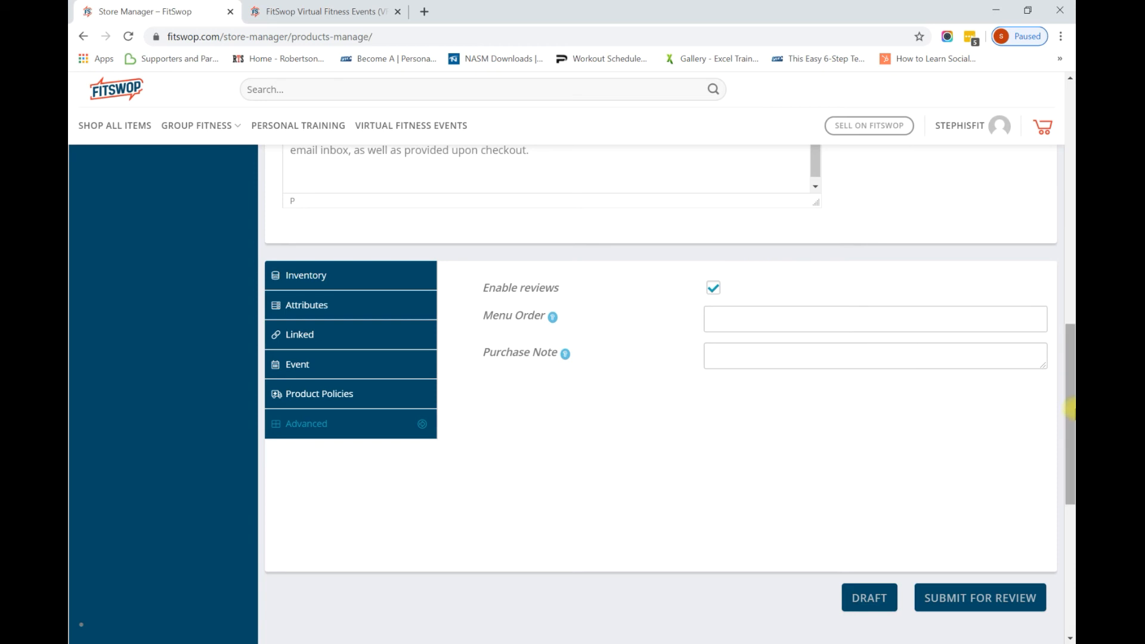
scroll(1070, 412, "down", 1)
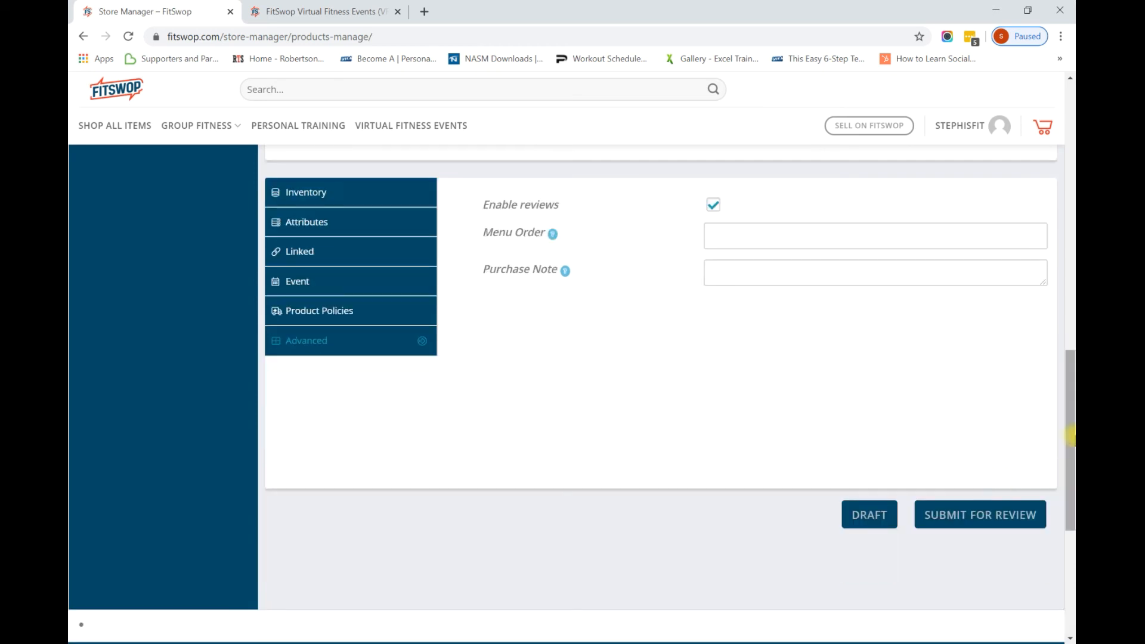
Save the yoga class product as a draft and open its preview page.
left_click(870, 523)
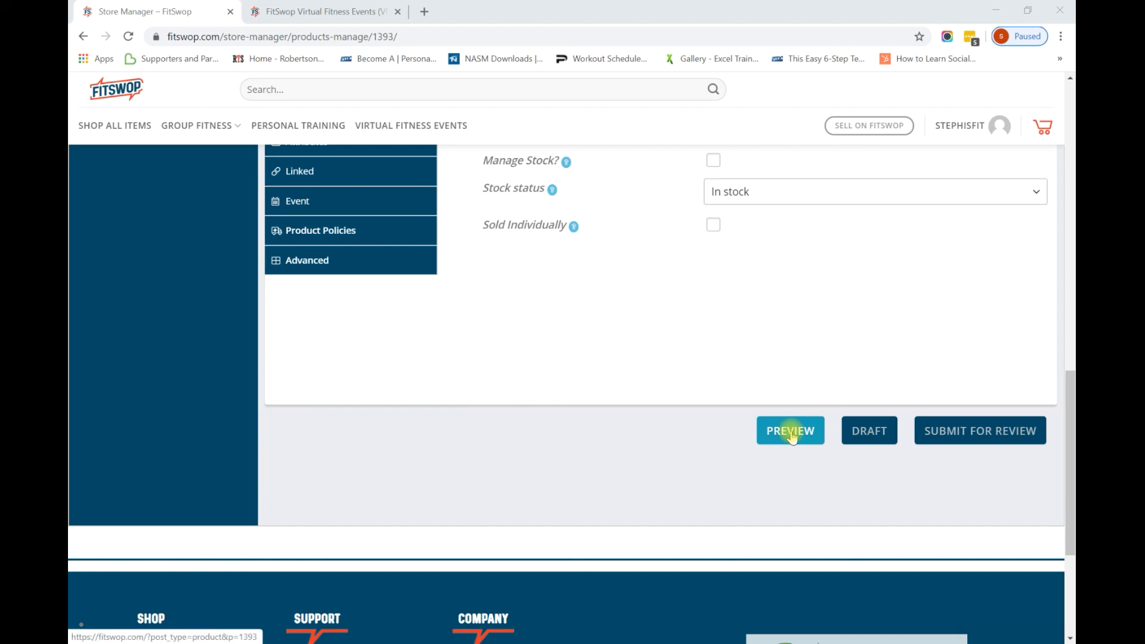
left_click(947, 444)
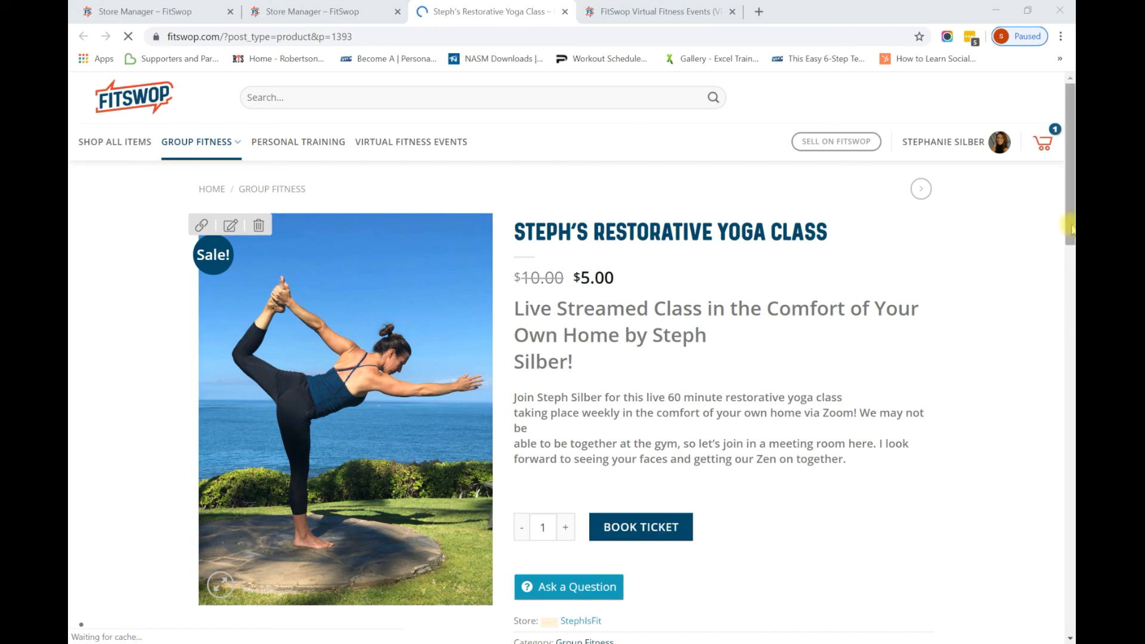
Check the preview's Additional Information, Event Details, StephIsFit Policies and Inquiries tabs: $5.00 price, March 28 and 31, 2020 dates.
left_click_drag(1071, 230, 1015, 350)
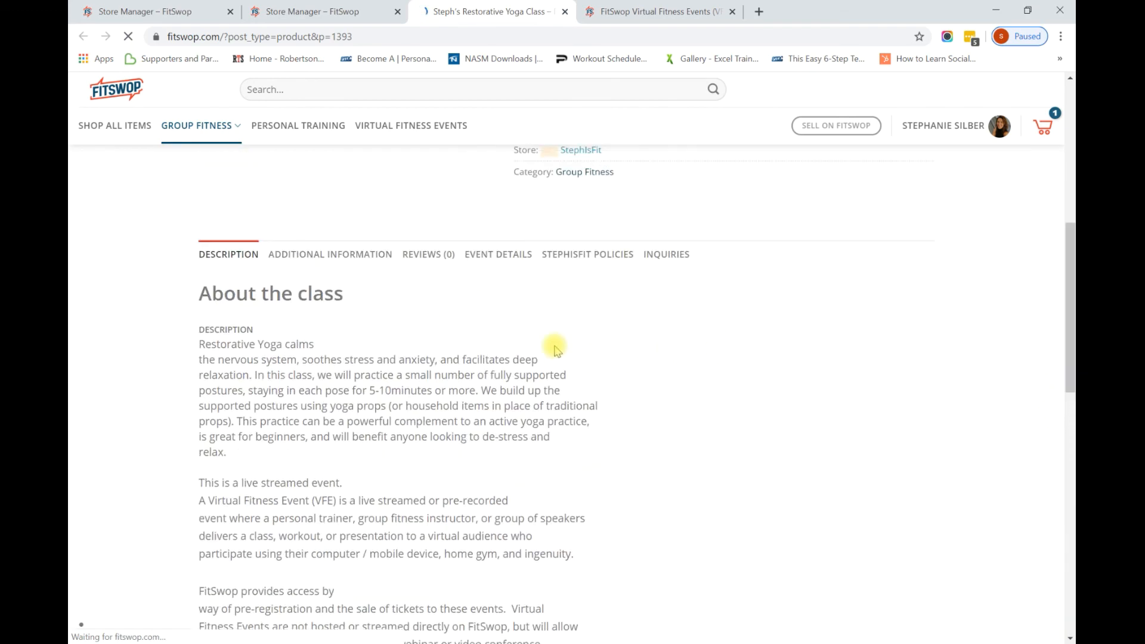
left_click(376, 255)
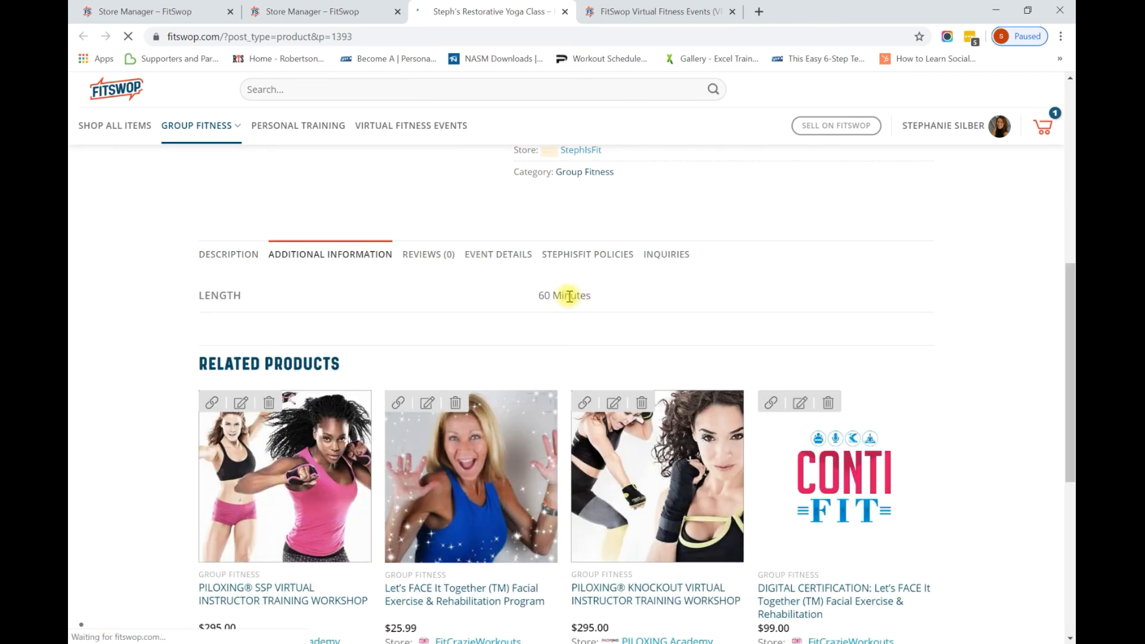
left_click(487, 255)
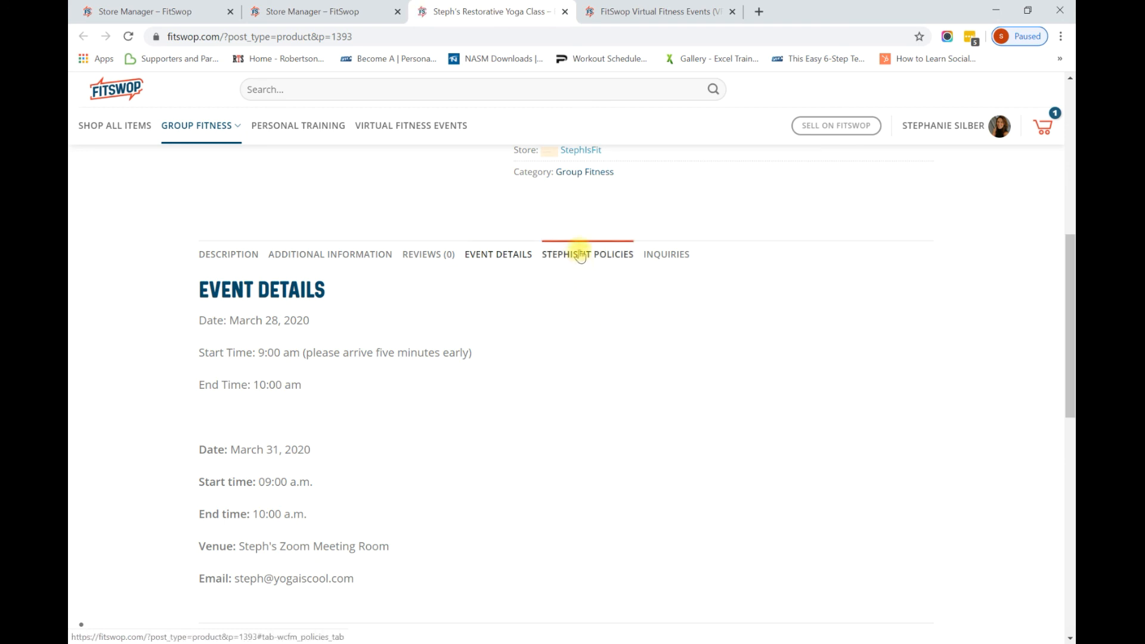
left_click(580, 256)
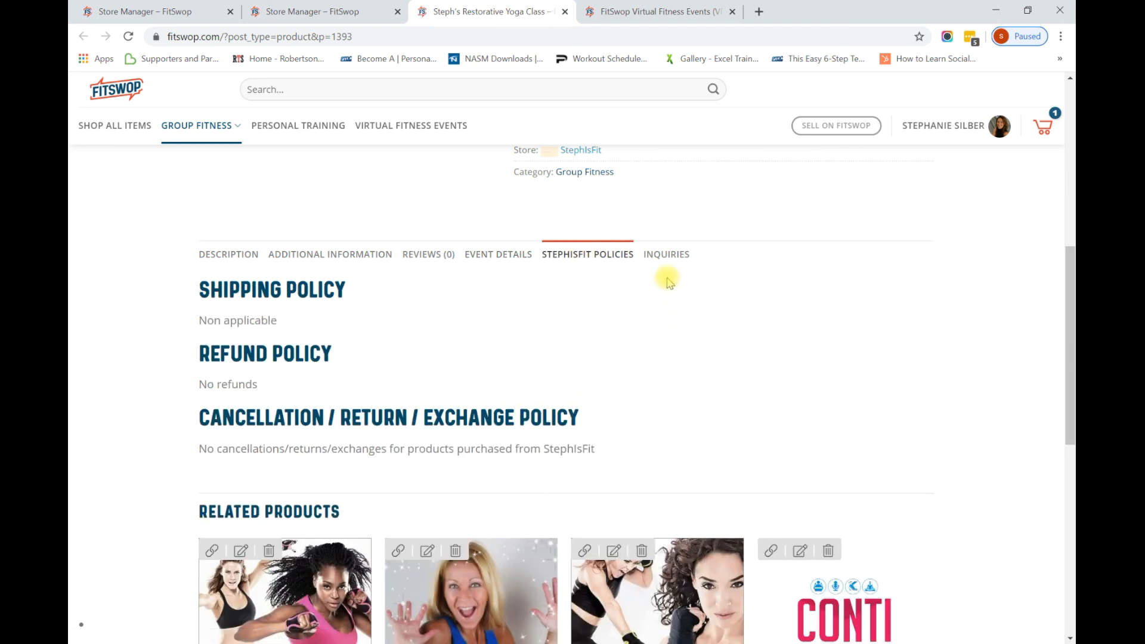
left_click(666, 256)
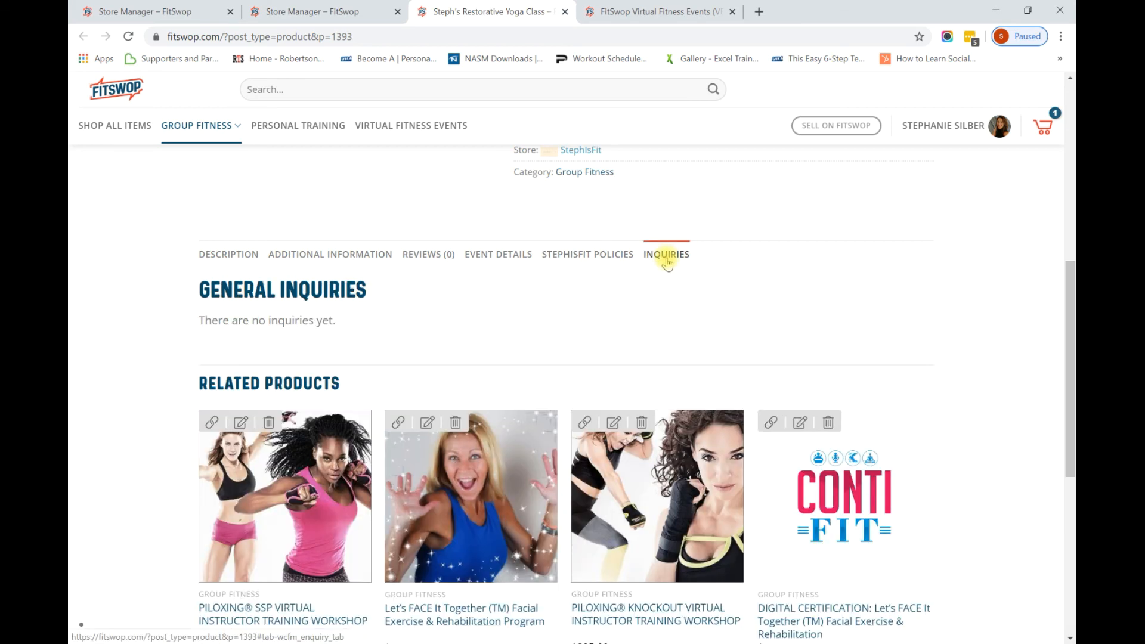
left_click_drag(1069, 311, 1038, 125)
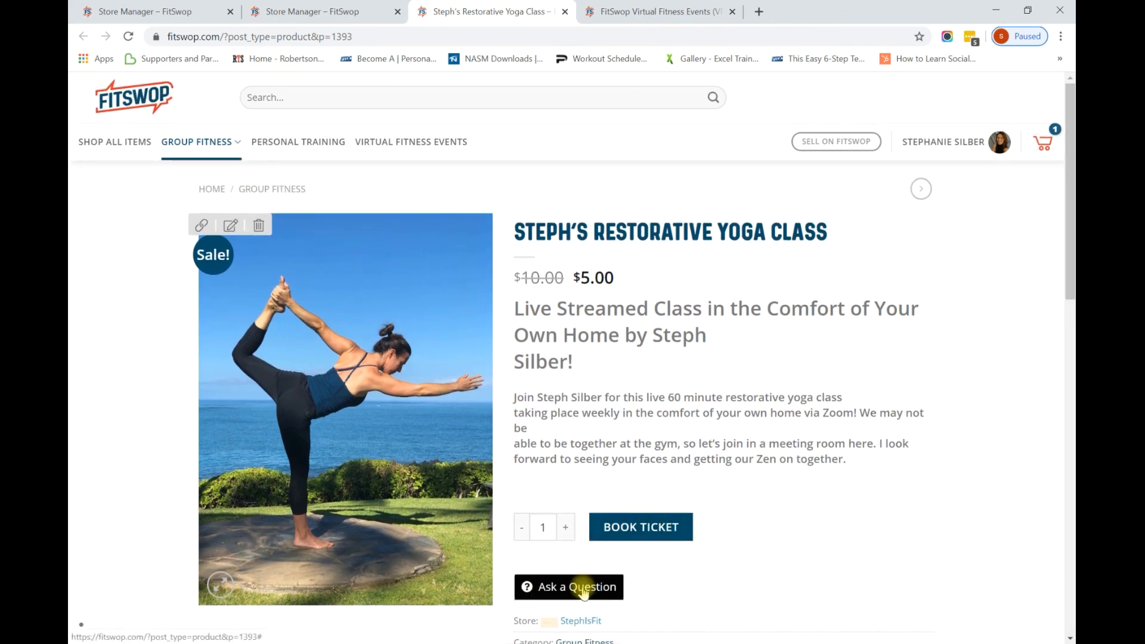
Book a test ticket so the yoga class enters the cart, then go back to the Store Manager edit form.
left_click(630, 535)
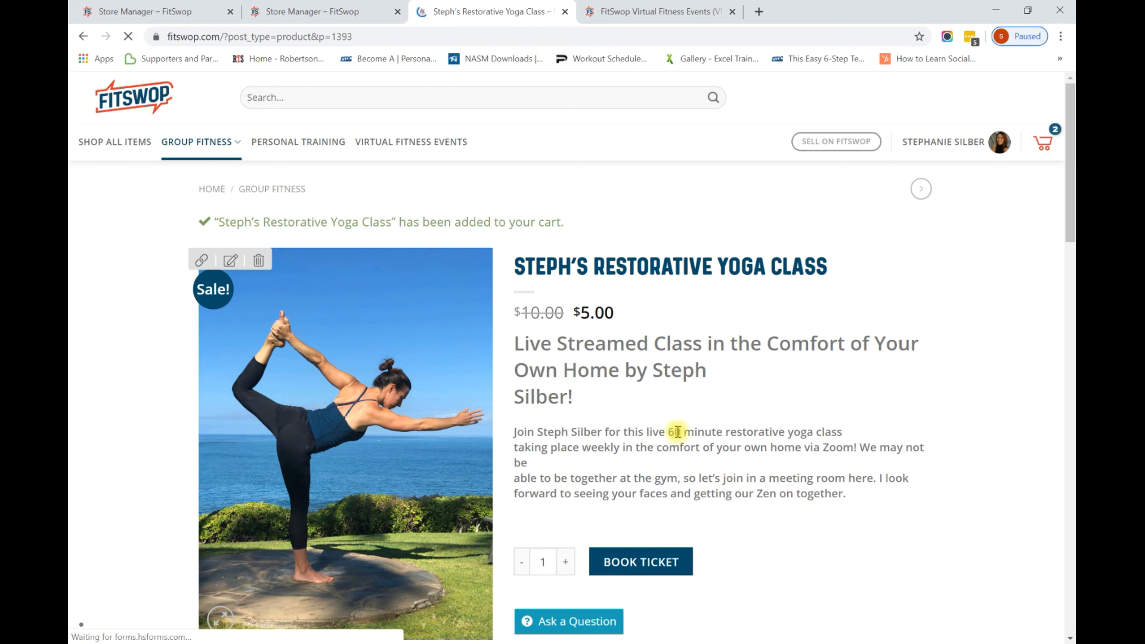
left_click(182, 13)
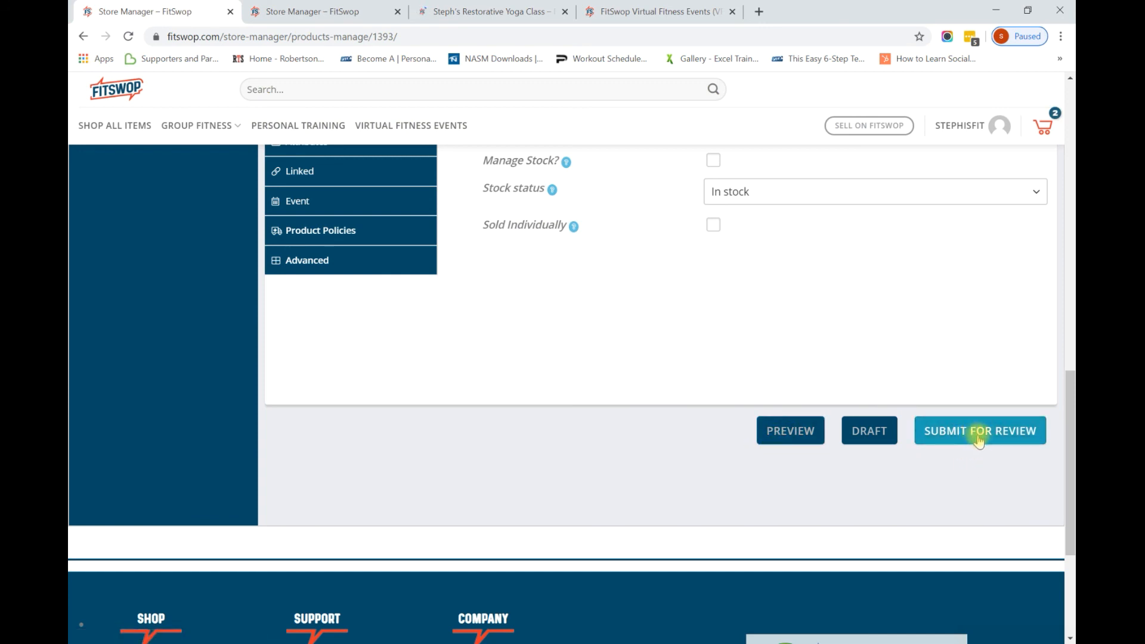
Submit the yoga class product for review, which returns an 'Invalid nonce!' error.
left_click(978, 439)
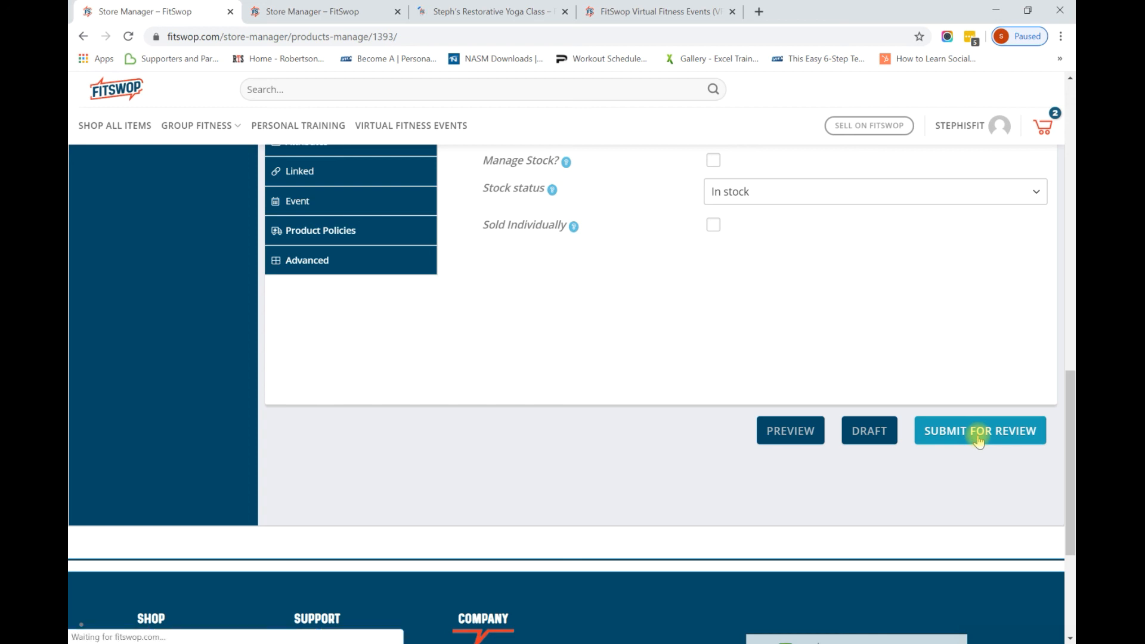